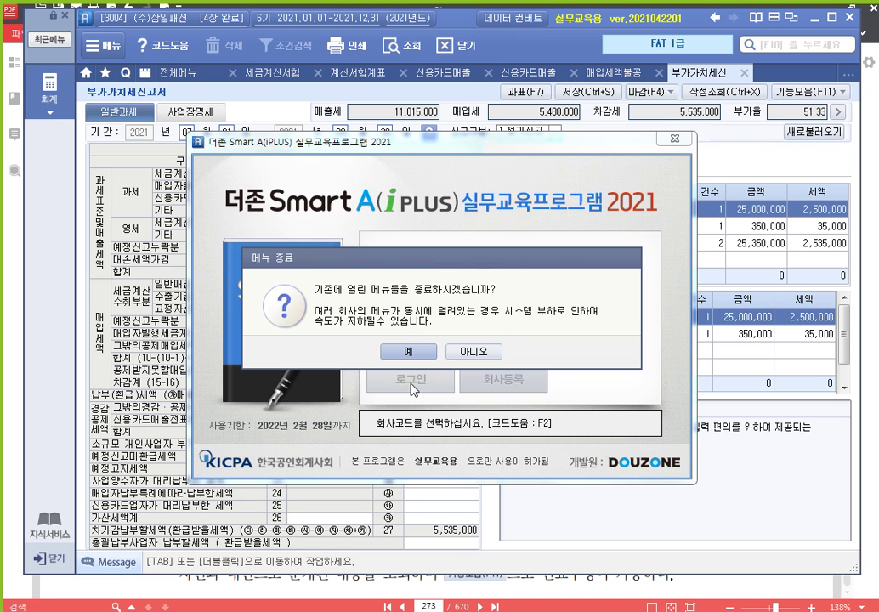
- Agree to close the previously opened menus when logging in to company 3005, and display the full 회계 menu
key(Return)
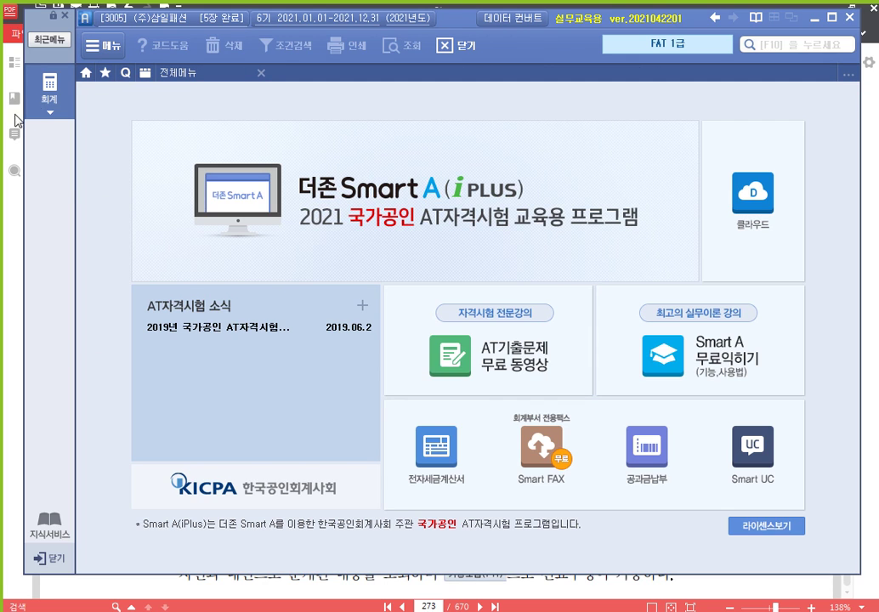
click(44, 88)
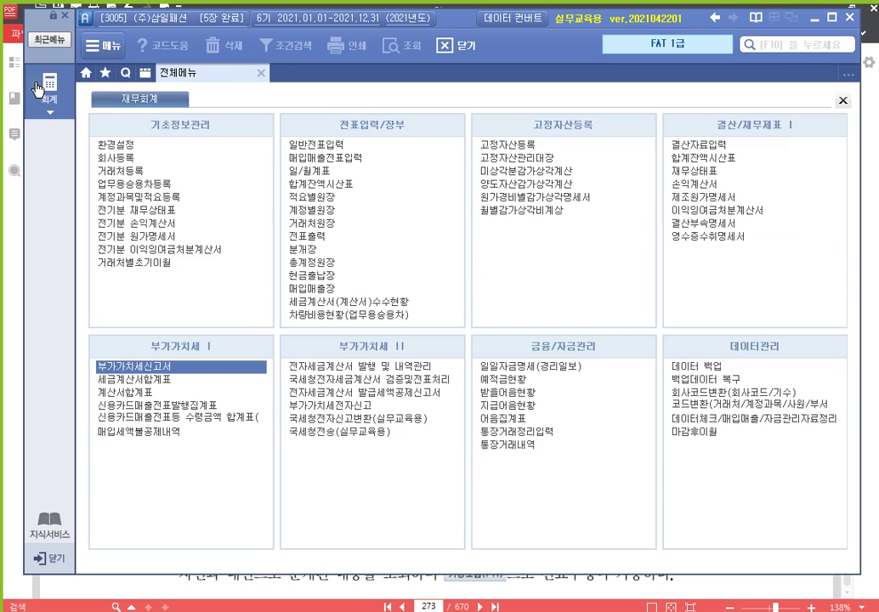
- Switch to the PDF textbook, read the 필요 지식 section on 주요부와 보조부, 전표출력 and 분개장, and return to Smart A
click(876, 245)
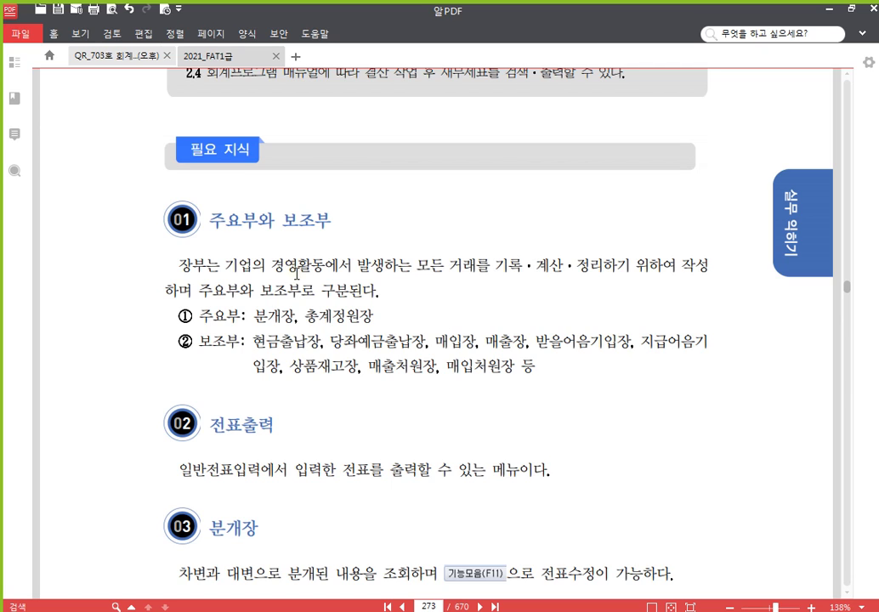
scroll(385, 400, down, 1)
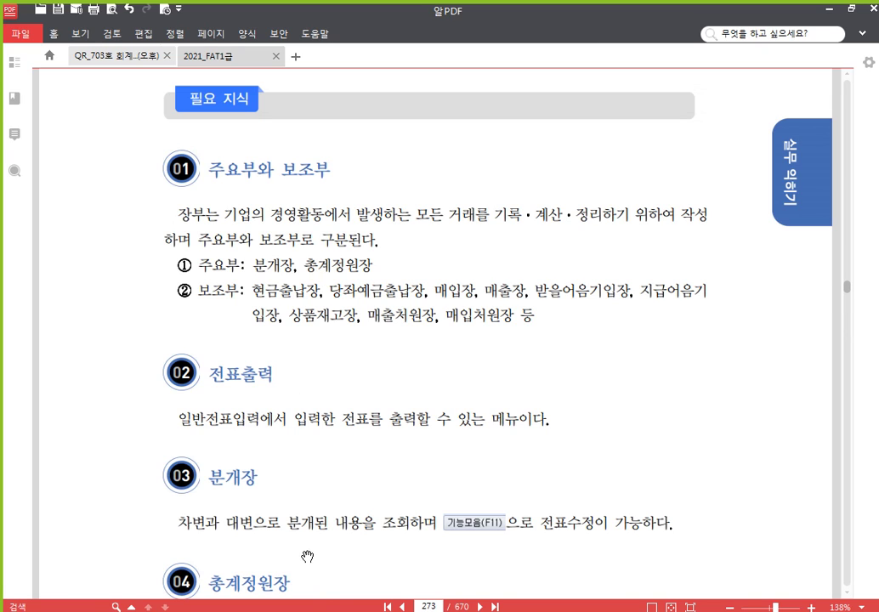
key(alt+Tab)
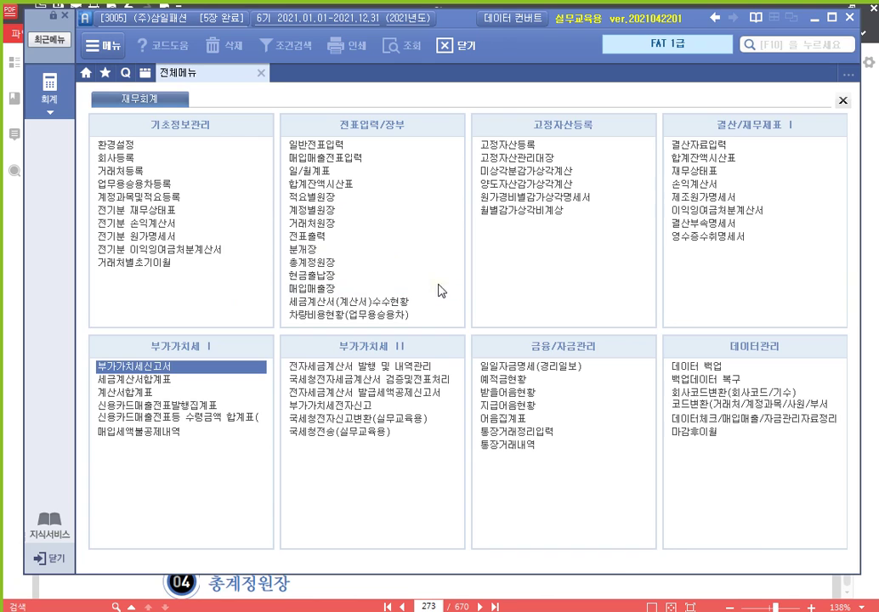
drag(286, 166, 427, 325)
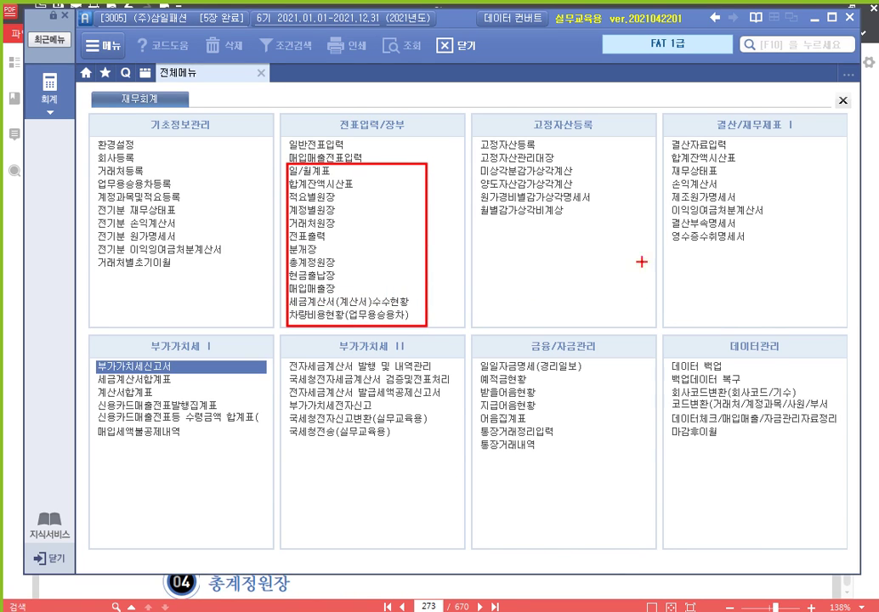
drag(668, 152, 776, 218)
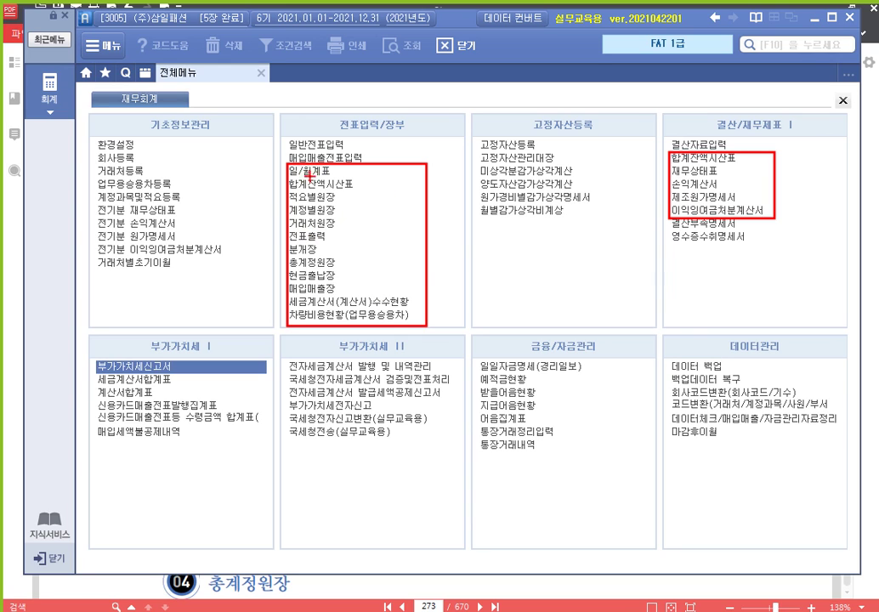
key(Escape)
- Open the 분개장 and query it for 2021-01-01 to 2021-12-31 with 전표 and 선택 both on 0.전체
double_click(310, 250)
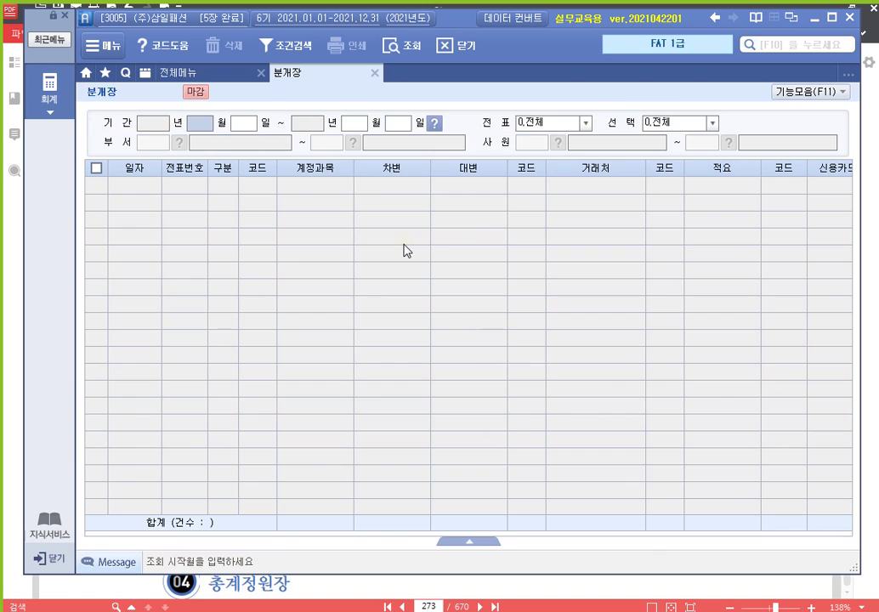
text(1)
key(Return)
text(1)
key(Return)
text(12)
key(Return)
text(31)
key(Return)
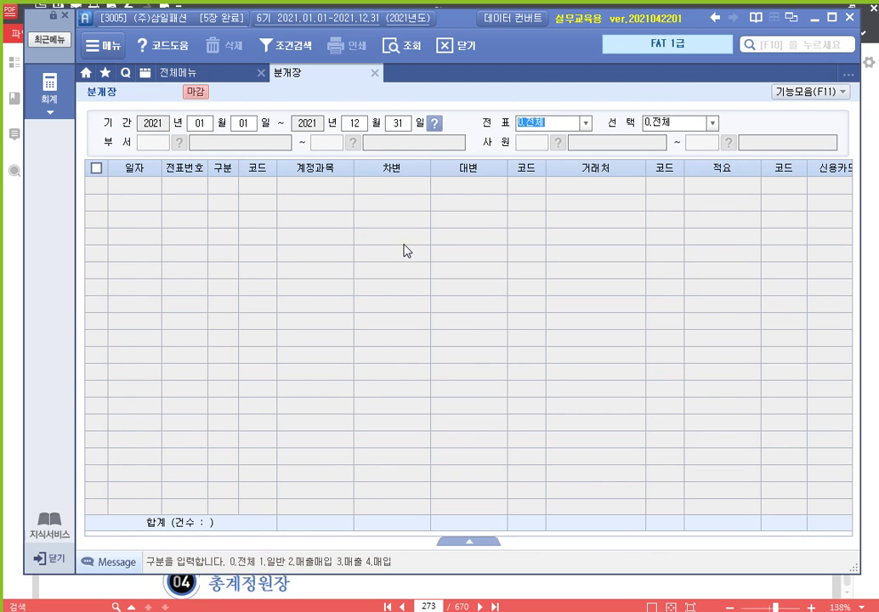
key(Return)
key(Return)
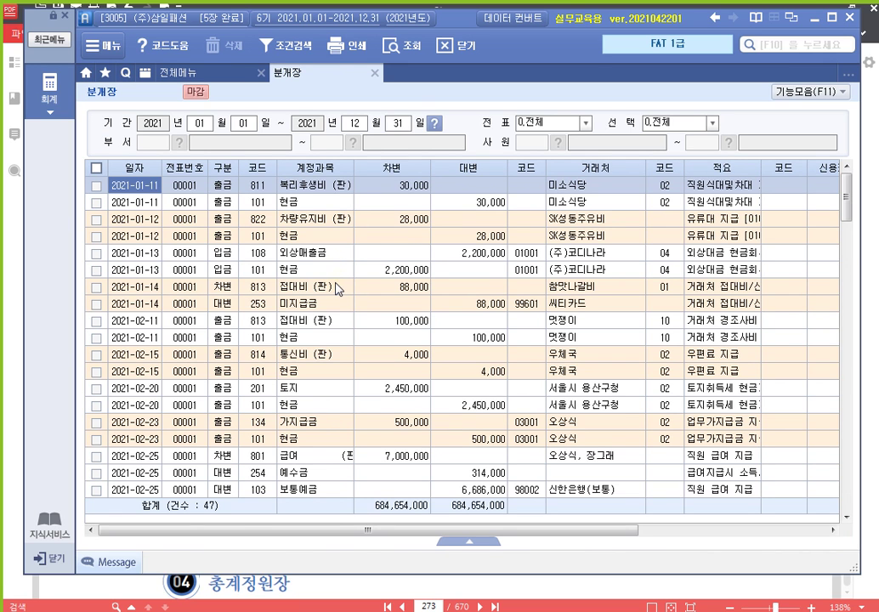
- Examine the full year's journal entries in the 분개장, from the January entries through the December closing entries
scroll(338, 294, down, 10)
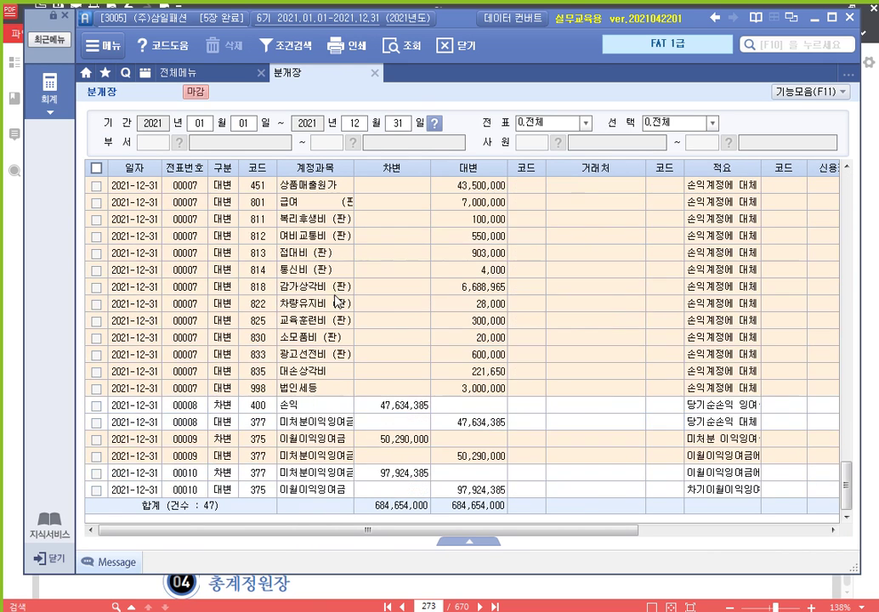
scroll(338, 299, up, 10)
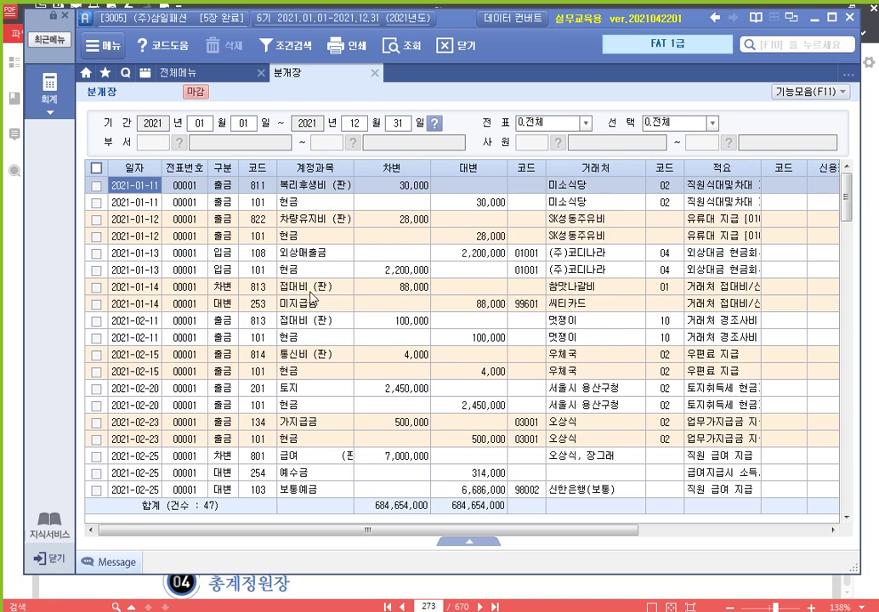
scroll(341, 311, down, 10)
scroll(339, 310, down, 15)
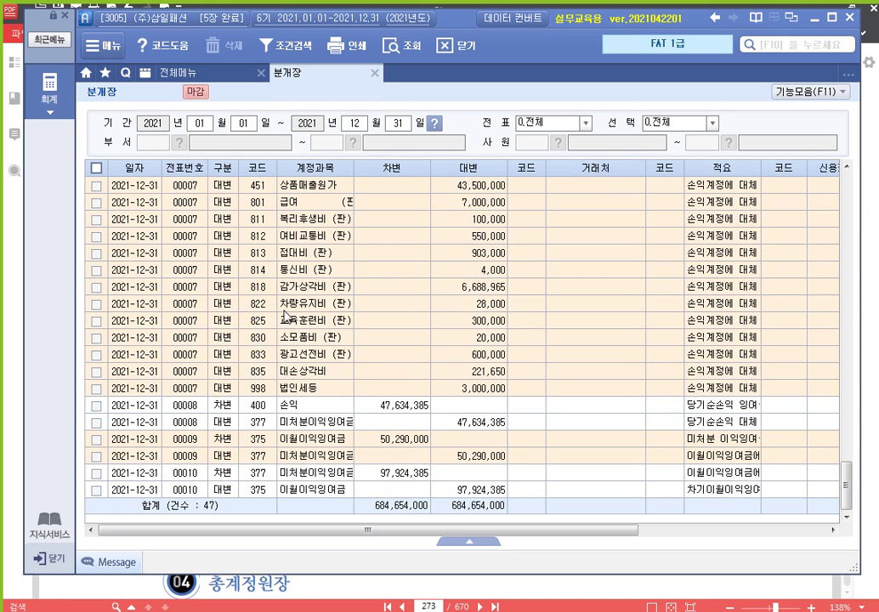
scroll(289, 319, up, 20)
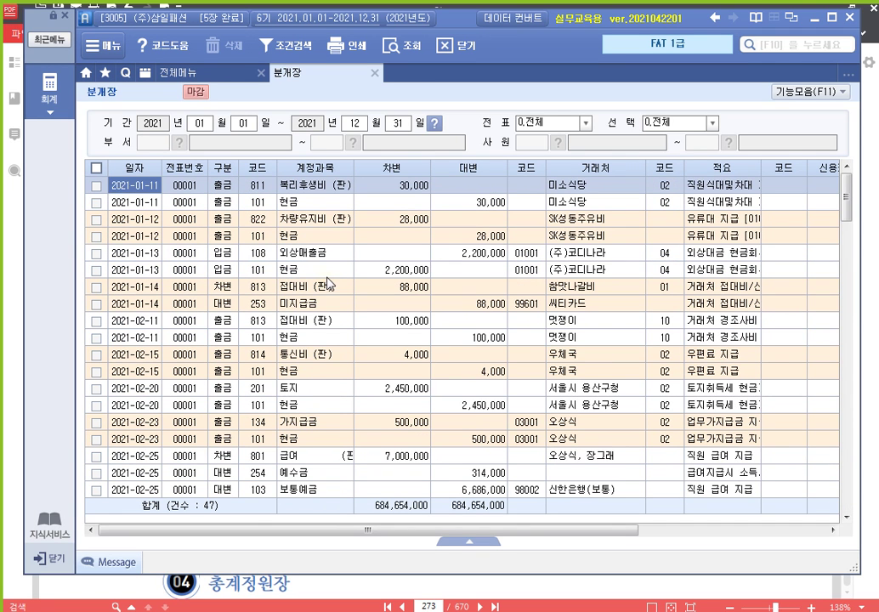
click(311, 254)
click(303, 268)
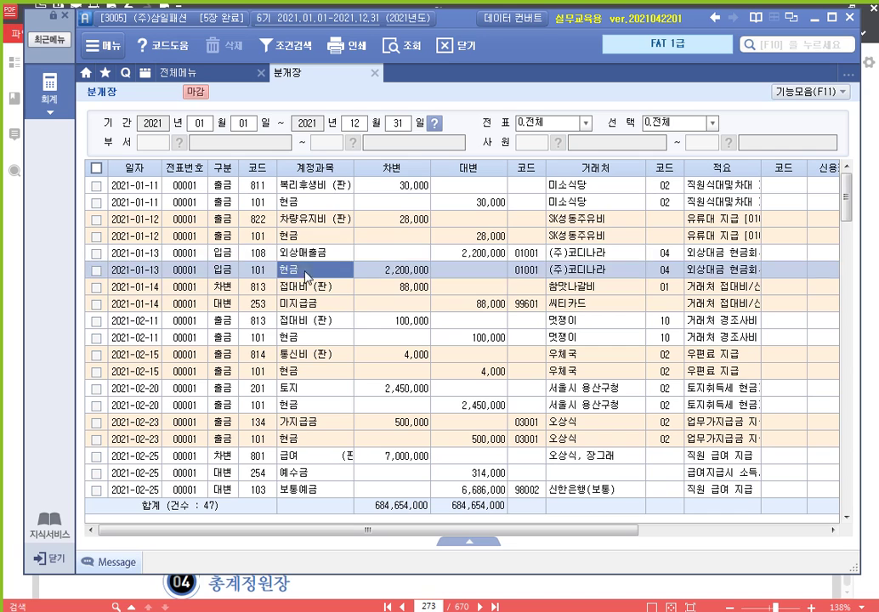
click(304, 285)
click(304, 310)
click(294, 357)
click(306, 408)
click(303, 473)
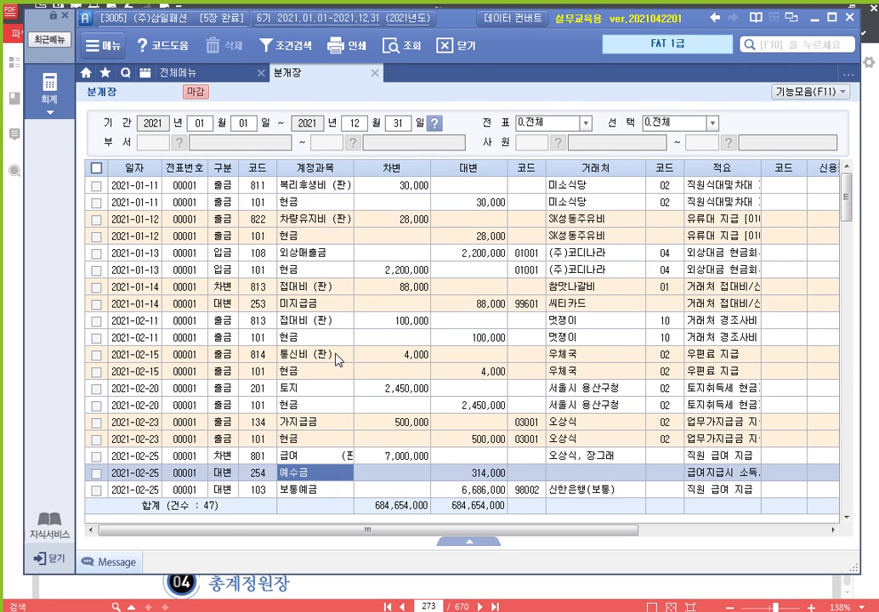
- Open the 총계정원장 and query the monthly ledger for account 108 외상매출금 only
click(209, 79)
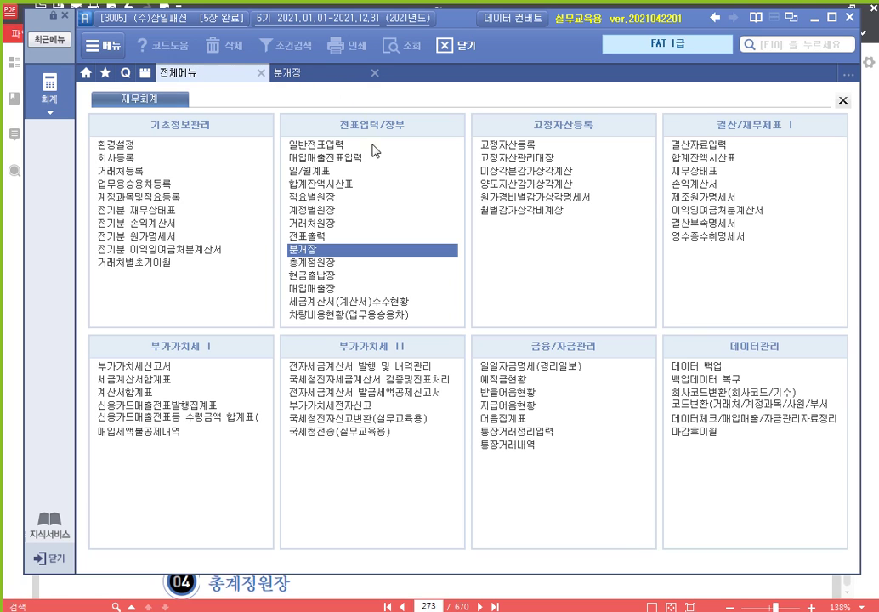
click(346, 267)
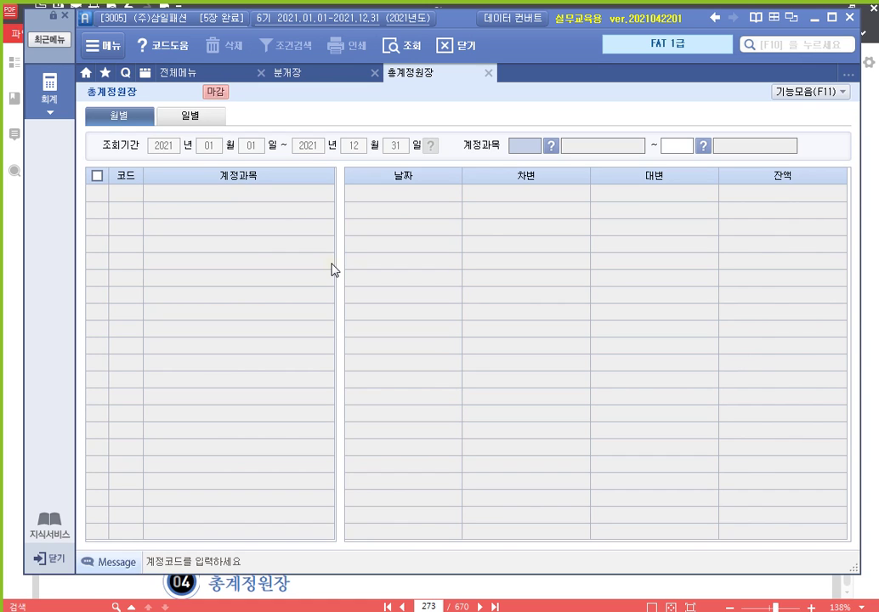
text(108)
key(Return)
key(Return)
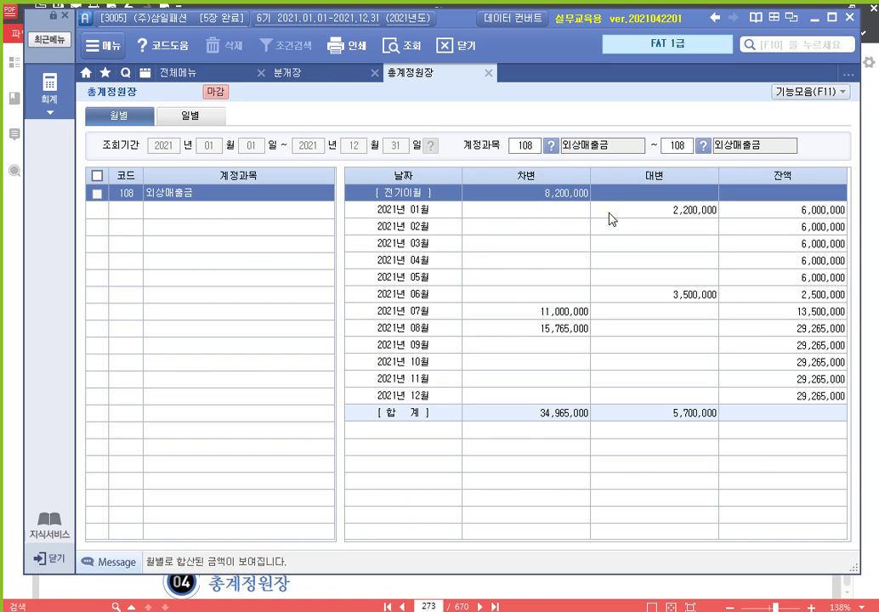
- Examine the monthly debit and credit amounts of 외상매출금 for January, June, July and August
click(649, 218)
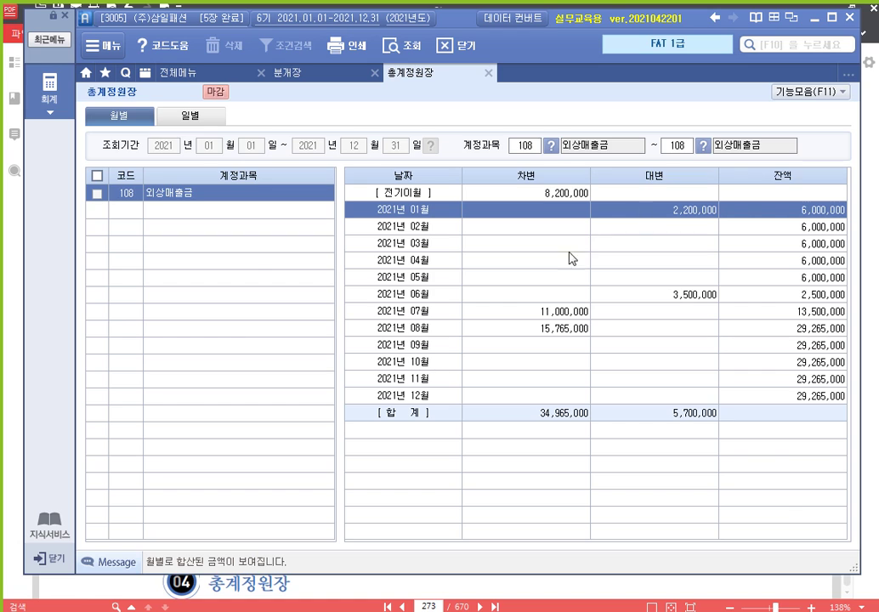
click(543, 315)
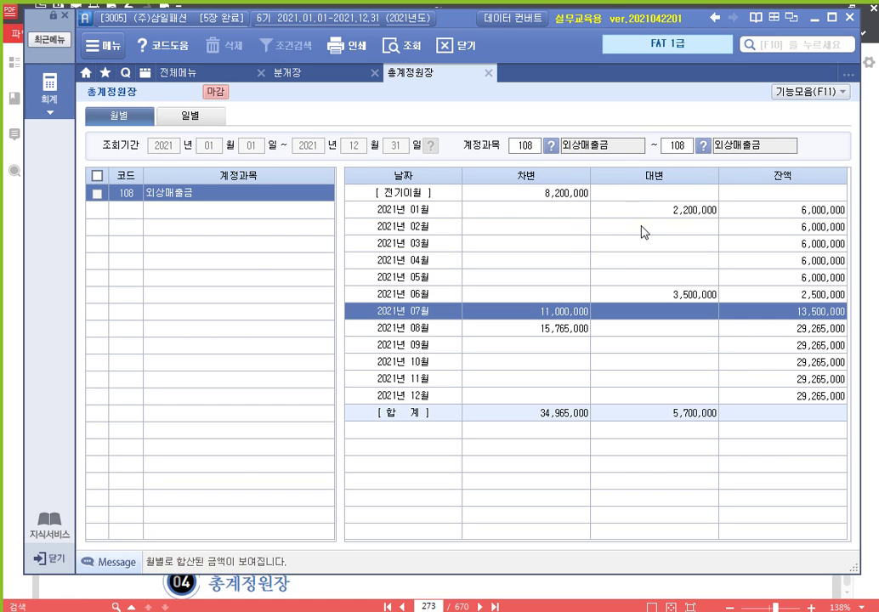
click(551, 330)
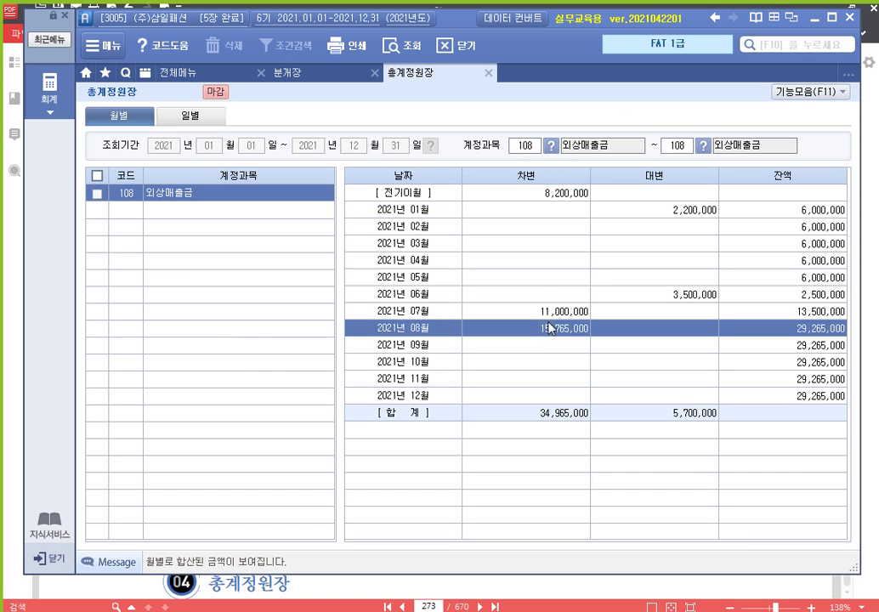
click(547, 312)
click(549, 328)
click(549, 313)
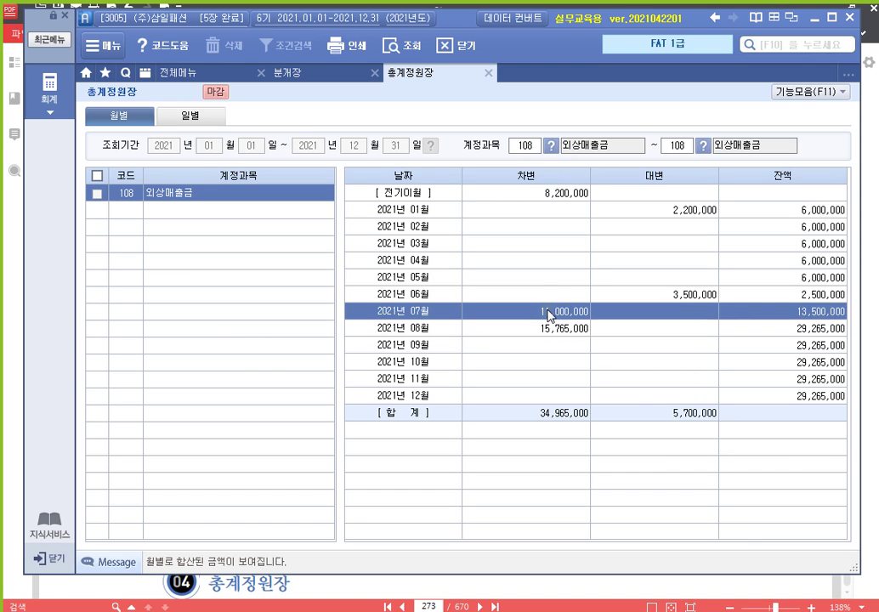
click(668, 210)
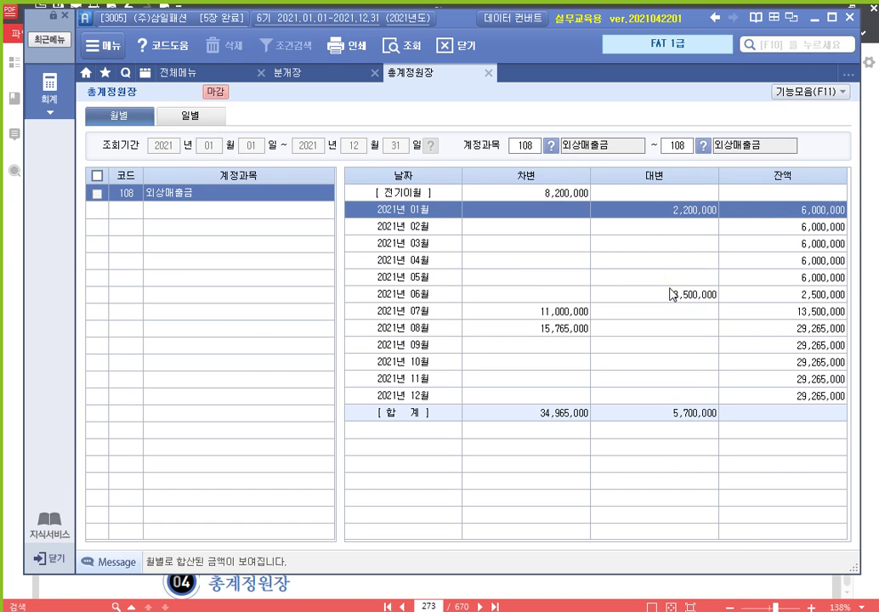
click(672, 295)
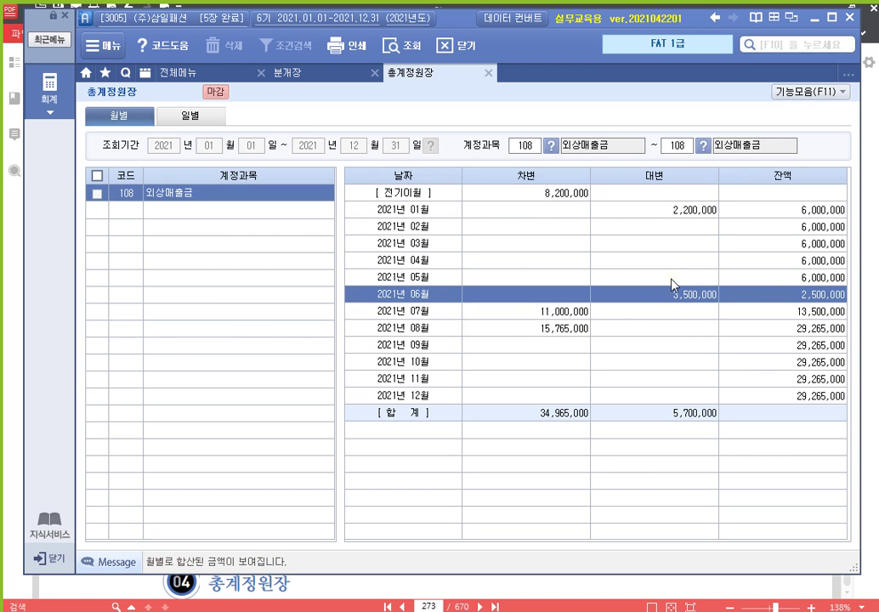
- Drill down from July's 외상매출금 debit to the 07/10 transaction's slip detail, and close the 계정별원장 조회 window
click(544, 313)
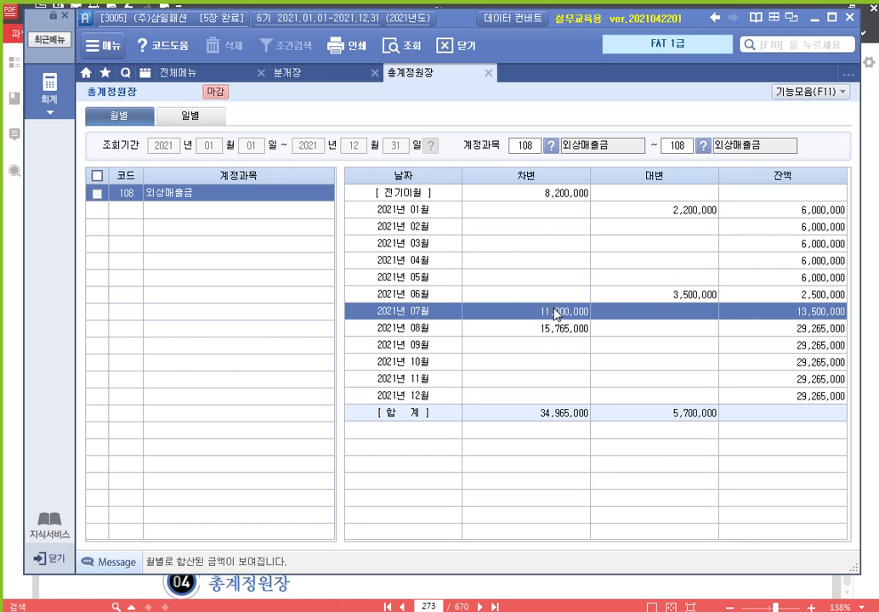
double_click(550, 316)
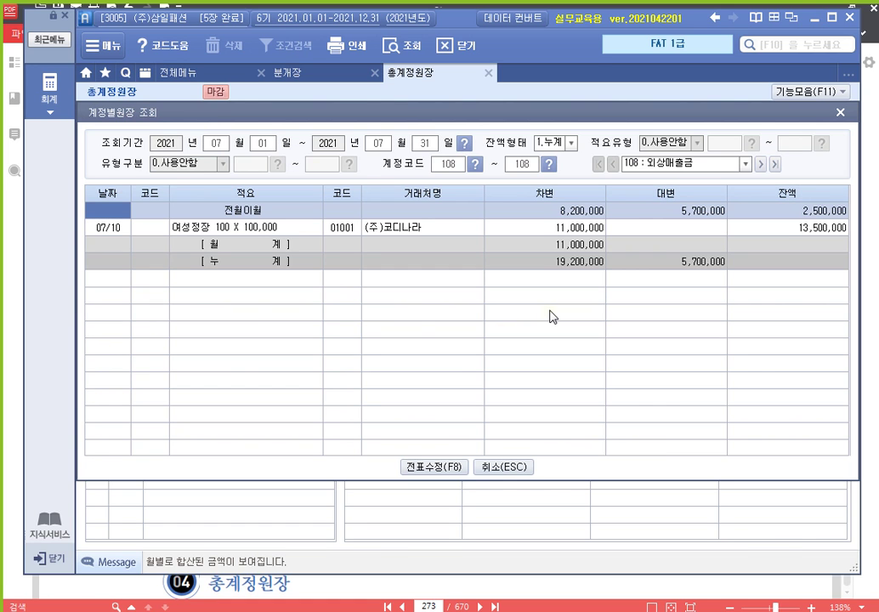
click(255, 229)
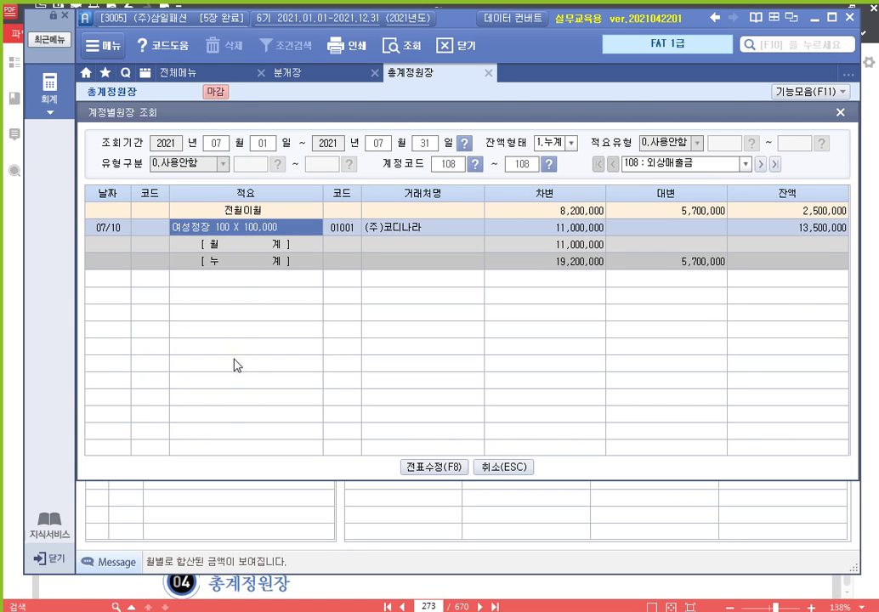
double_click(247, 229)
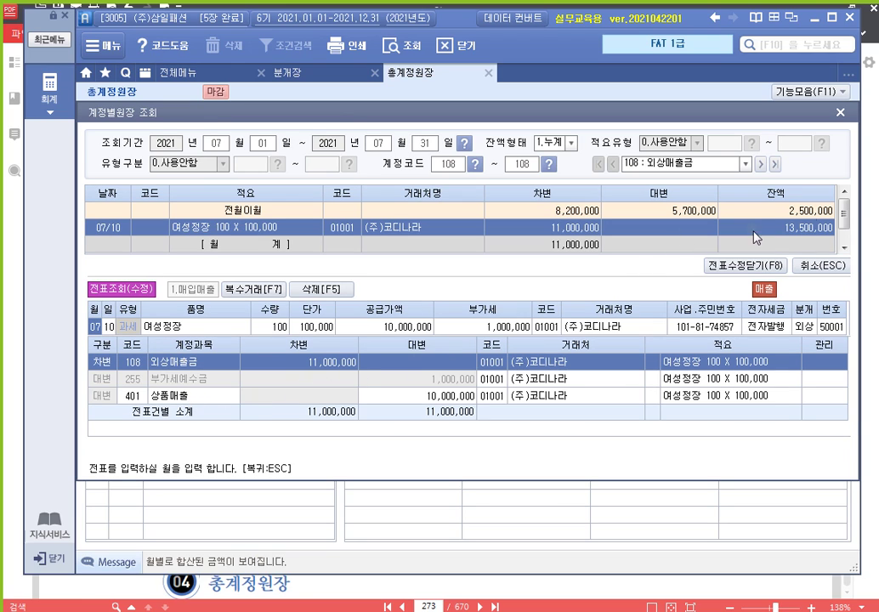
click(840, 113)
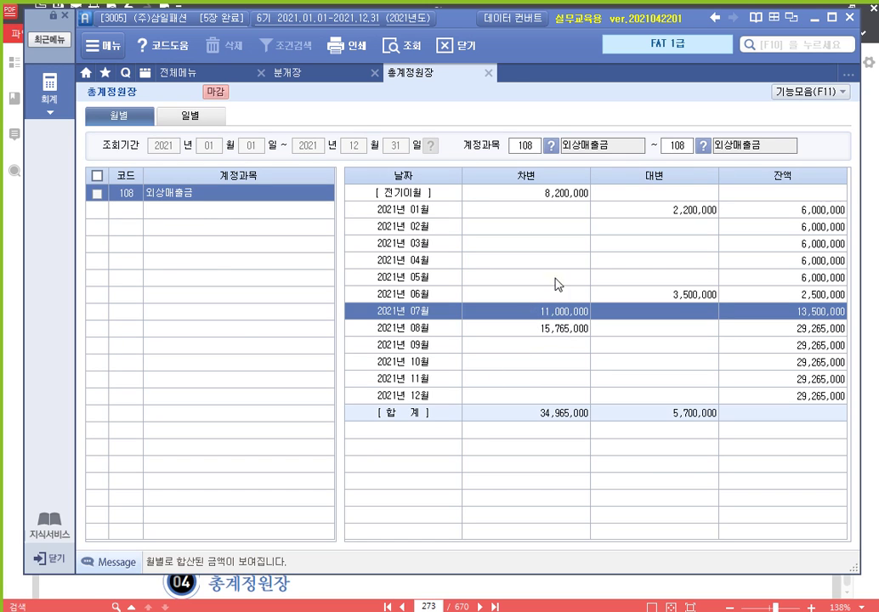
- Query the monthly 총계정원장 for the account range 101 현금 to 999 소득세등
click(527, 149)
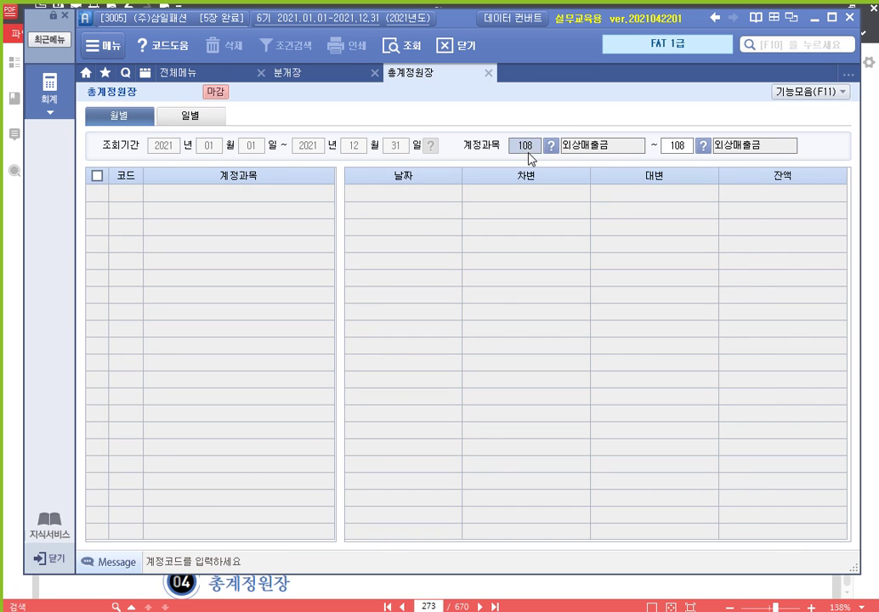
text(101)
key(Return)
text(999)
key(Return)
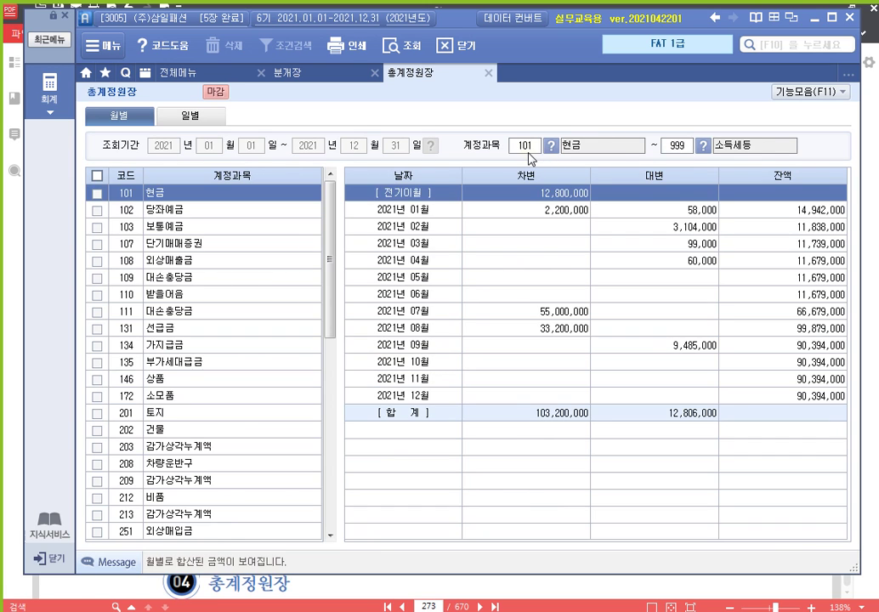
- Look through the monthly ledgers of various accounts, including 109 대손충당금, 801 급여 and 825 교육훈련비
click(211, 279)
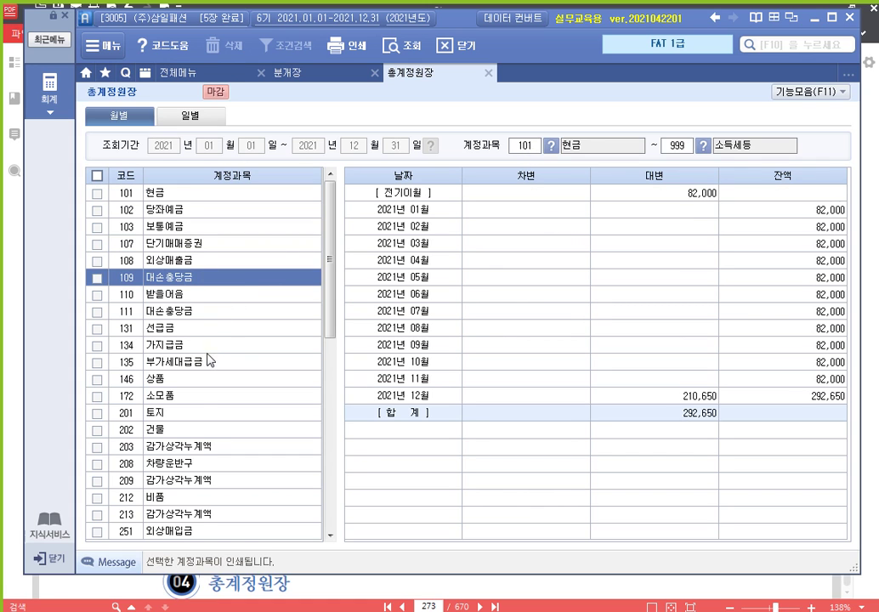
click(236, 361)
click(198, 432)
scroll(198, 439, down, 6)
click(203, 396)
click(212, 449)
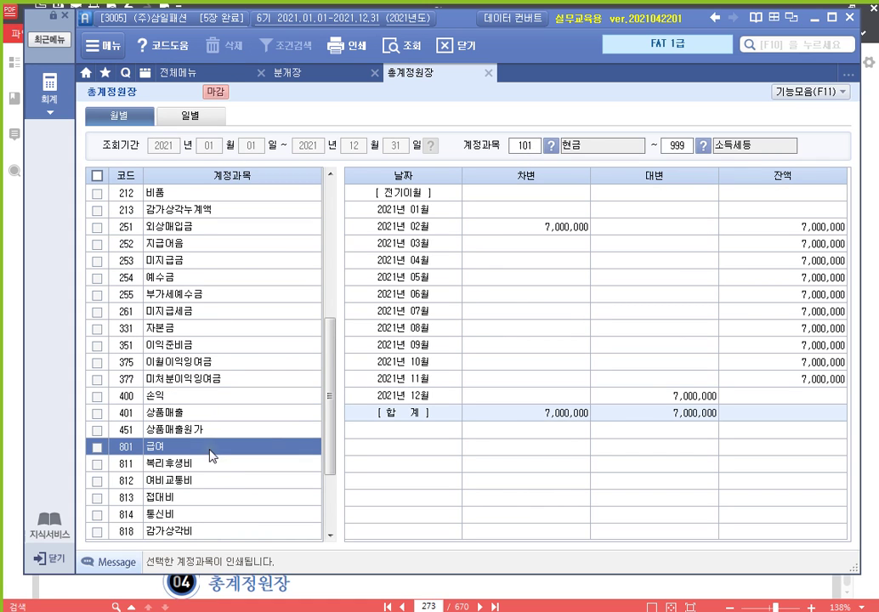
scroll(182, 498, down, 3)
click(199, 447)
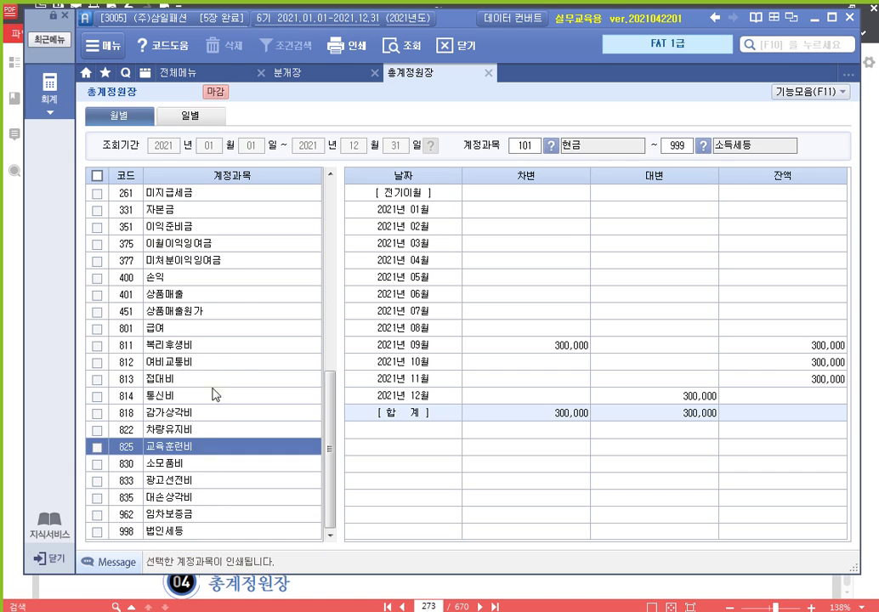
- View the monthly ledger of 818 감가상각비, and switch to the 알PDF textbook's explanation of the account books
click(215, 364)
click(221, 413)
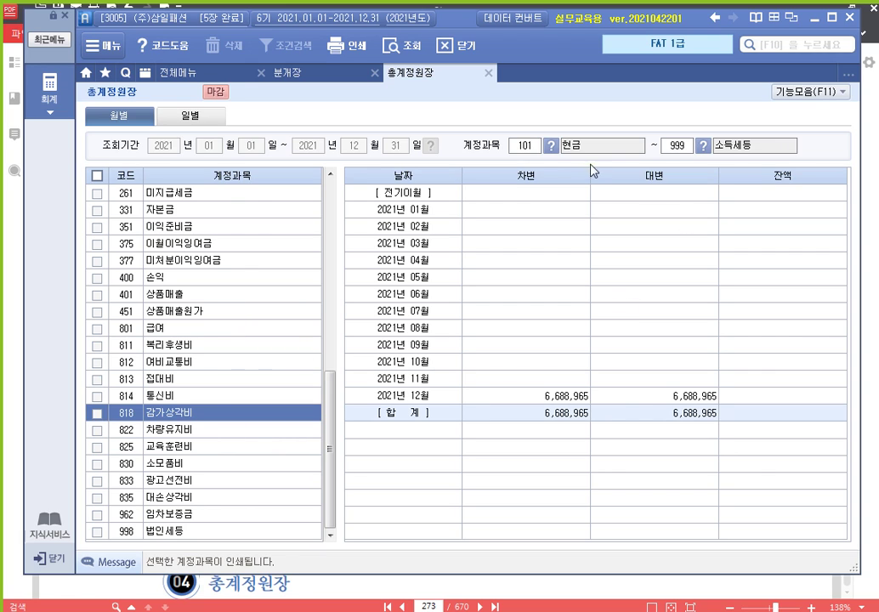
click(864, 180)
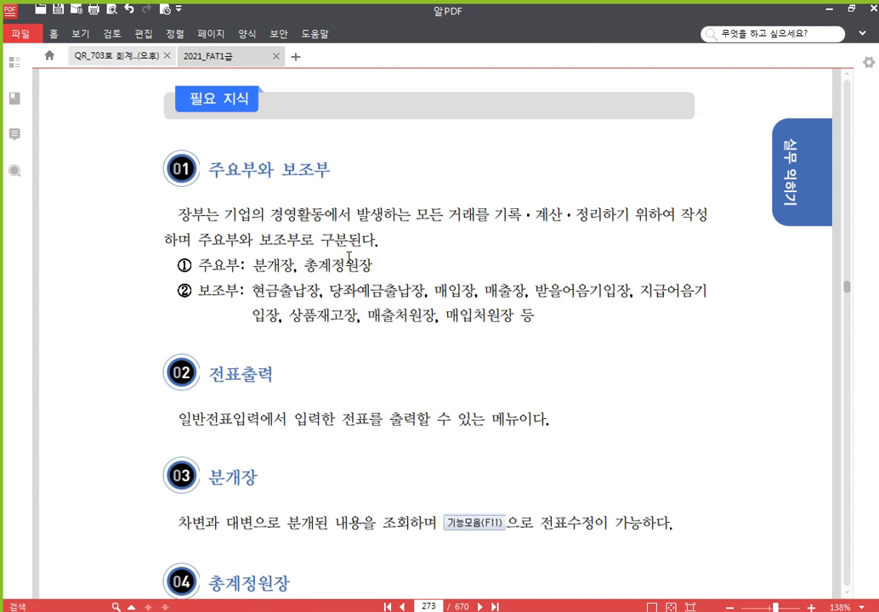
scroll(258, 292, down, 1)
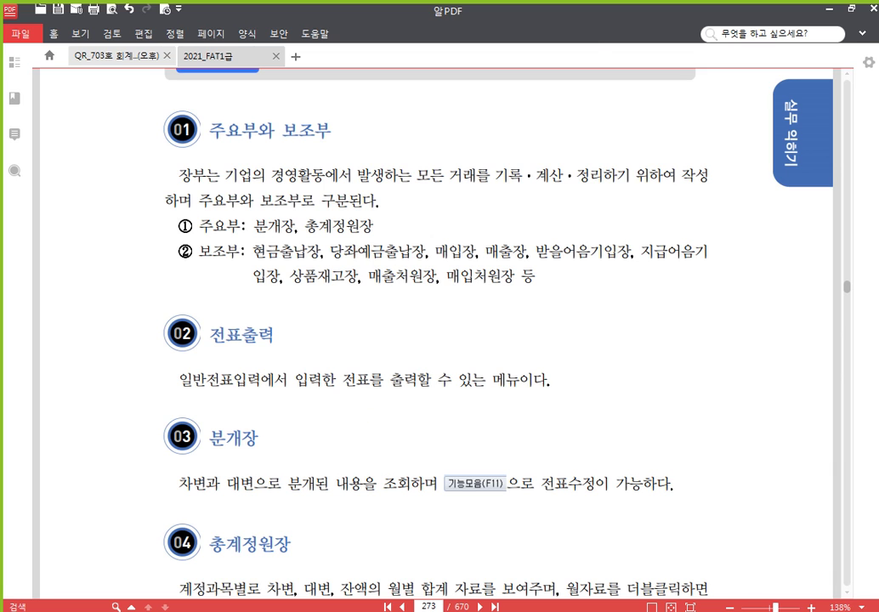
- Switch back to Smart A and bring up the full list of accounting menus
key(alt+Tab)
click(197, 73)
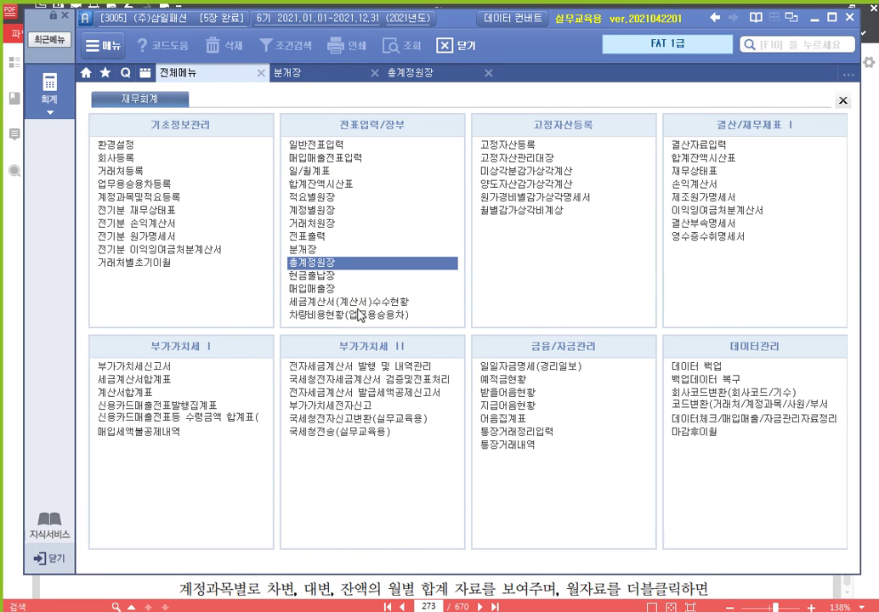
- Switch to the 알PDF textbook and read page 274's ledger descriptions and the two 제장부 검색 exercises
click(868, 271)
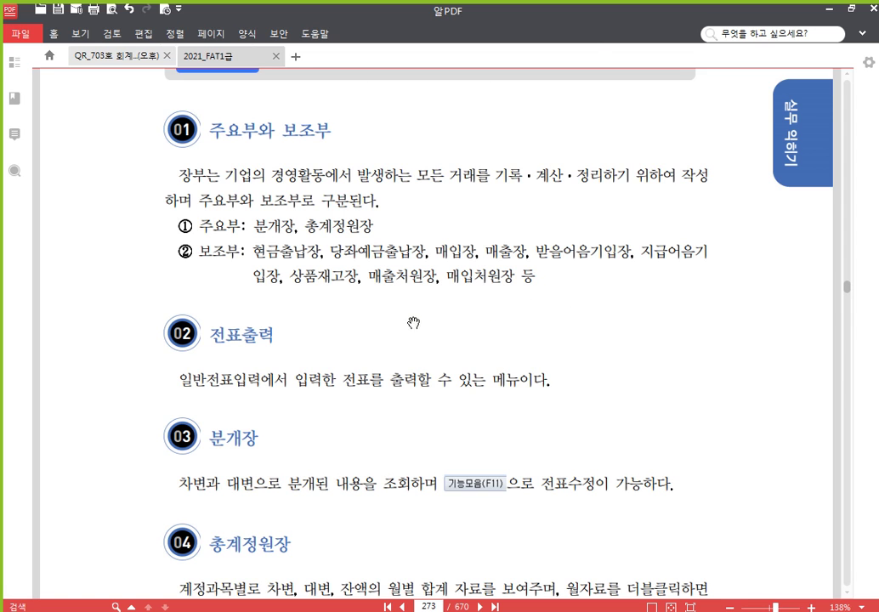
scroll(409, 323, down, 3)
scroll(340, 353, down, 9)
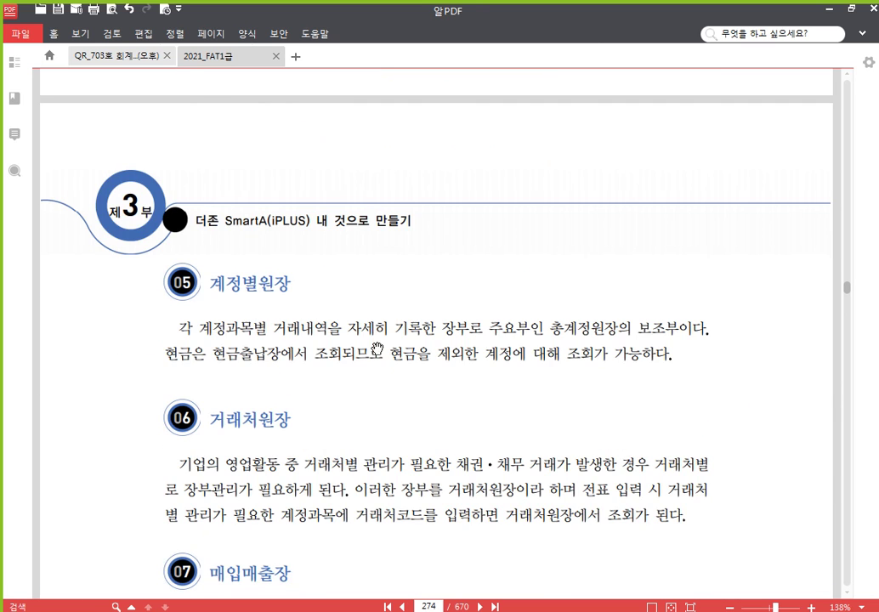
scroll(392, 289, down, 3)
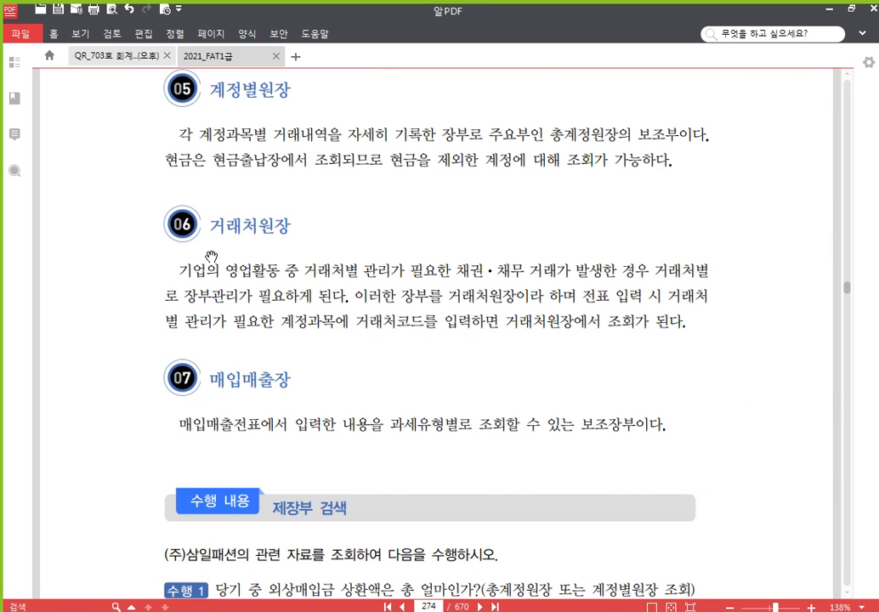
scroll(398, 328, down, 6)
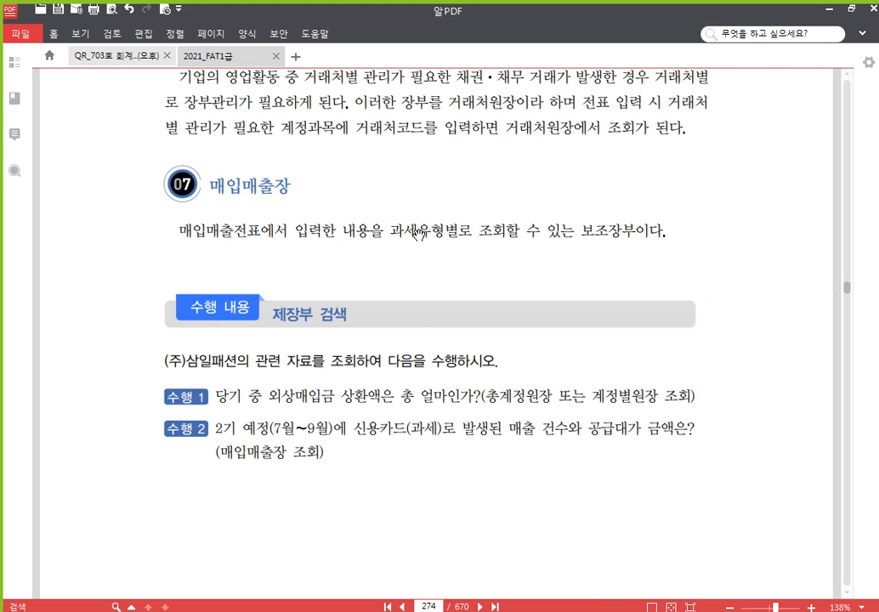
scroll(394, 310, down, 3)
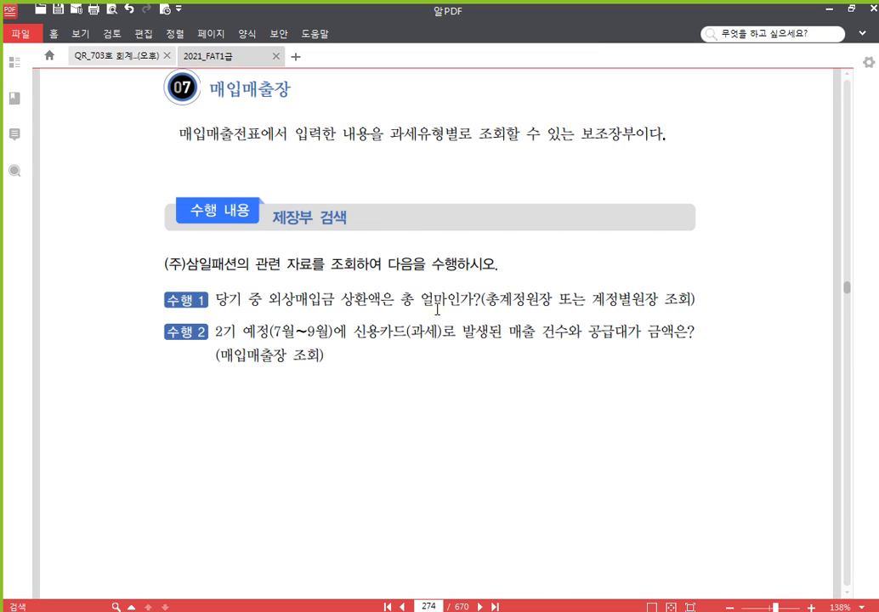
drag(215, 299, 483, 299)
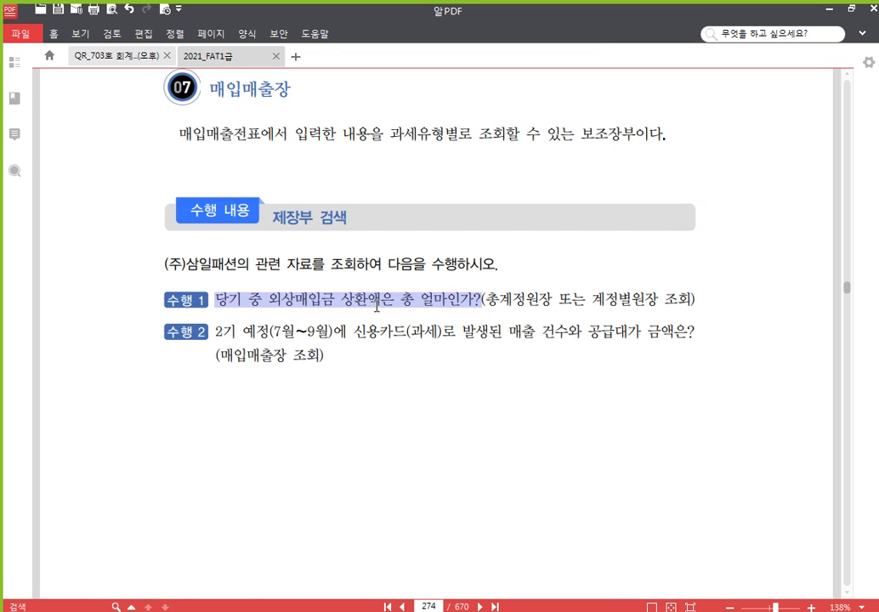
click(364, 334)
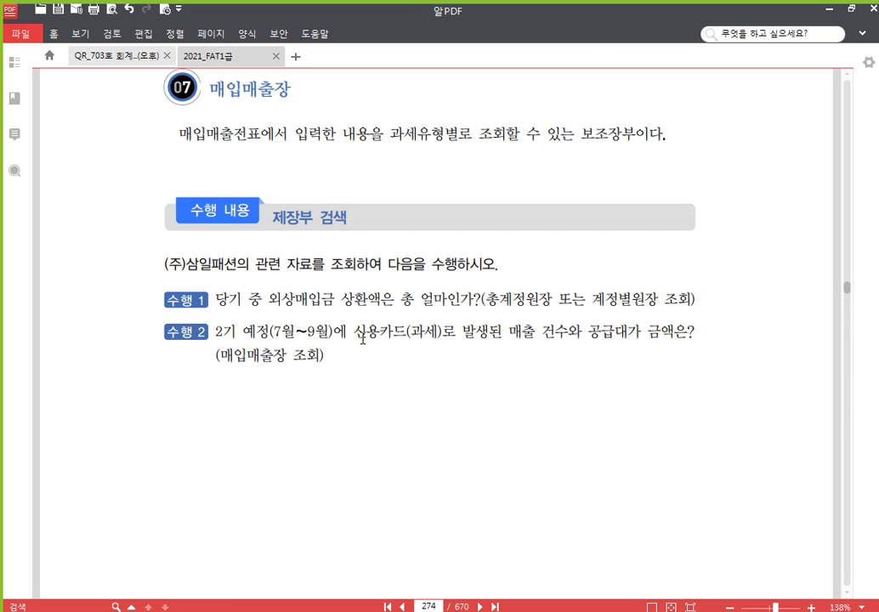
scroll(425, 358, down, 2)
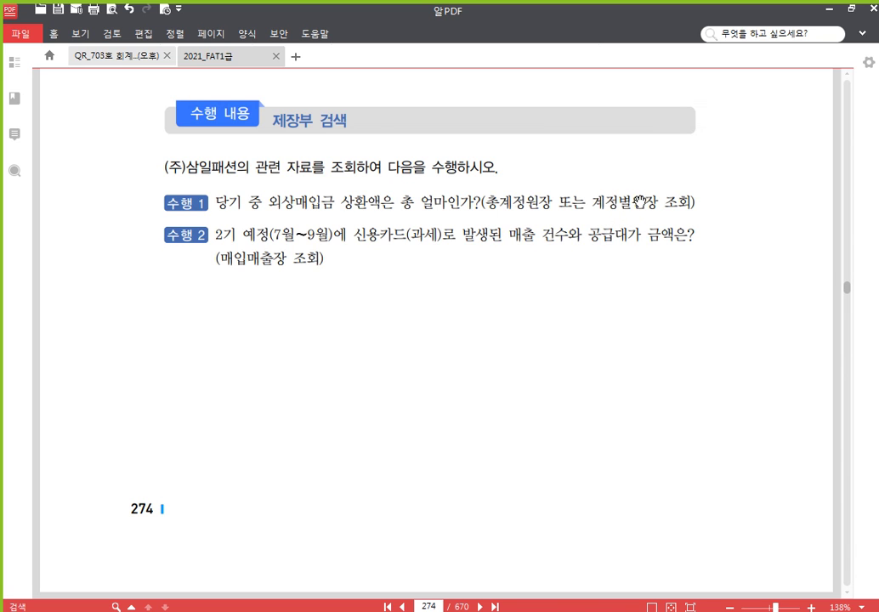
- Switch to Smart A, open 계정별원장, and set its period to 2021-01-01 through 2021-12-31
key(alt+Tab)
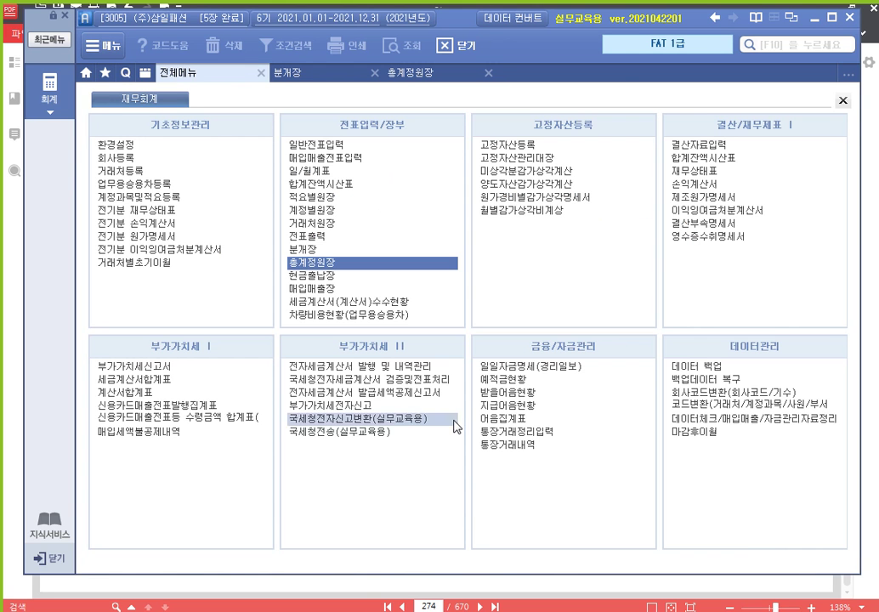
click(340, 216)
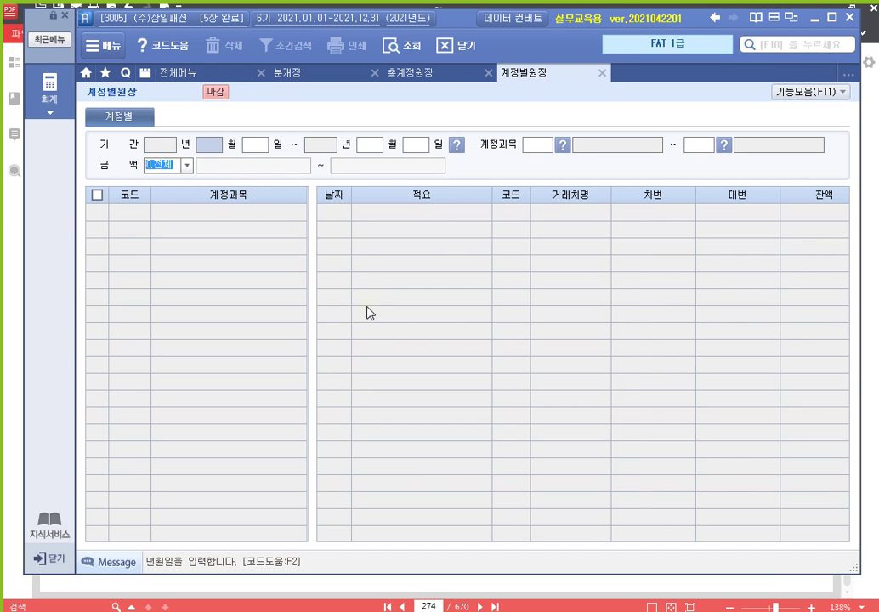
key(Return)
key(Return)
key(Return)
key(Return)
key(Return)
key(Return)
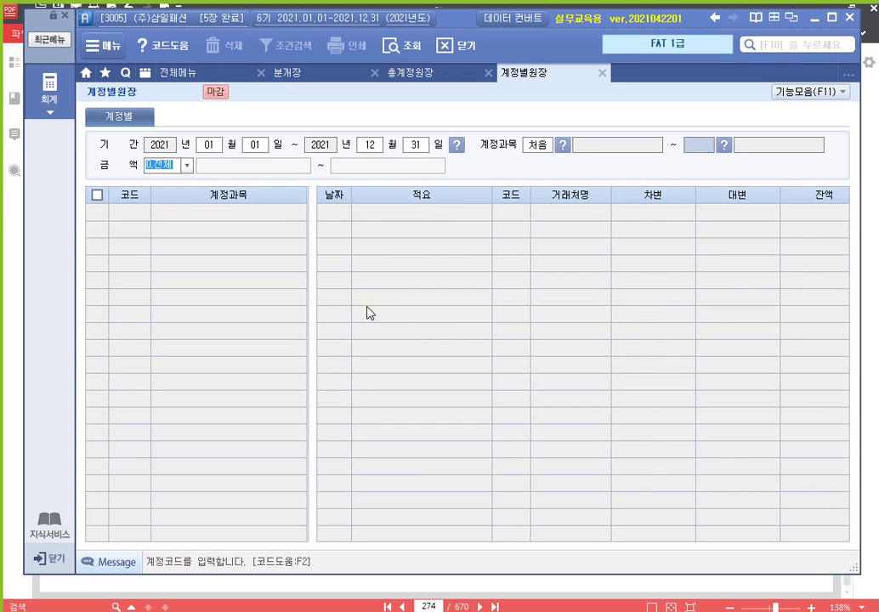
- Query the 계정별원장 for account 251 외상매입금 only, with all amounts included
key(Left)
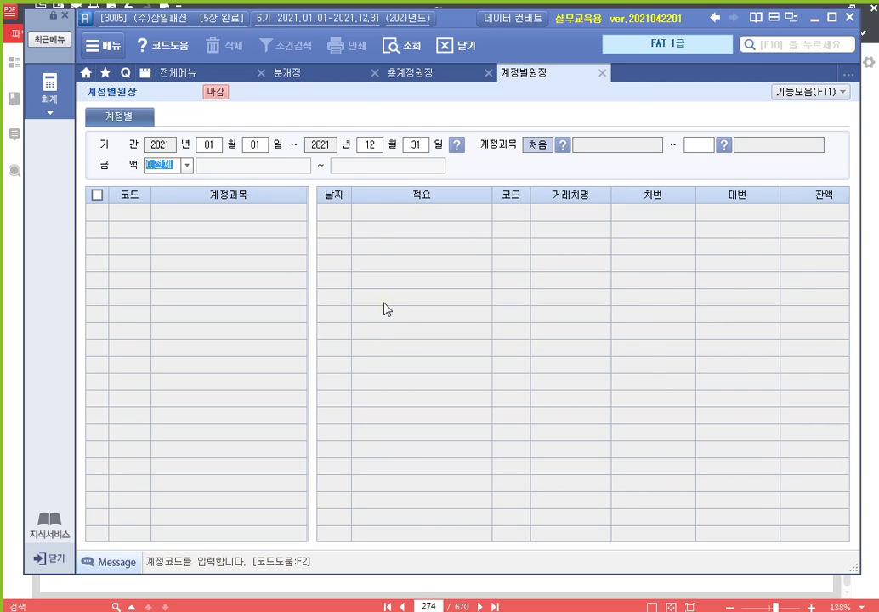
text(251)
key(Return)
text(251)
key(Return)
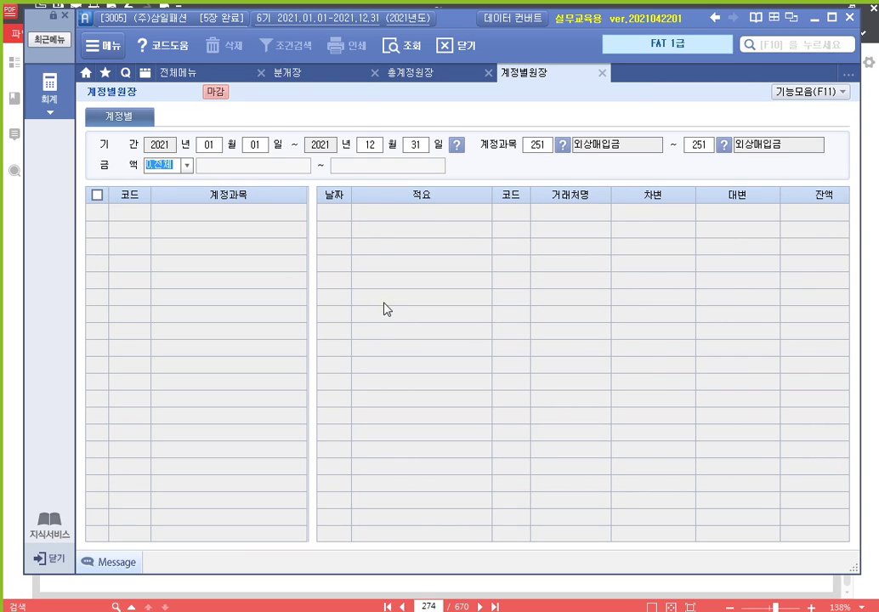
key(Return)
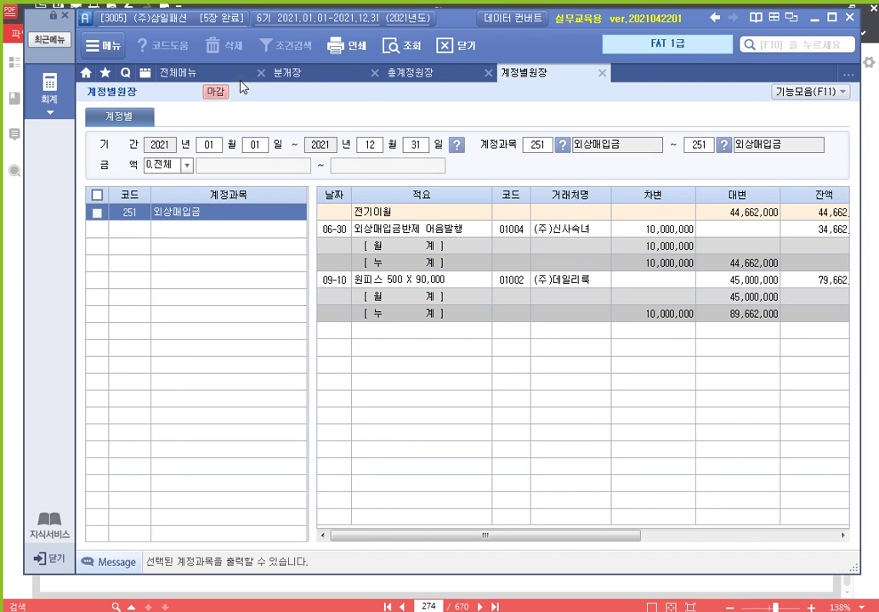
- Query the monthly 총계정원장 for account 251 외상매입금 only
click(199, 79)
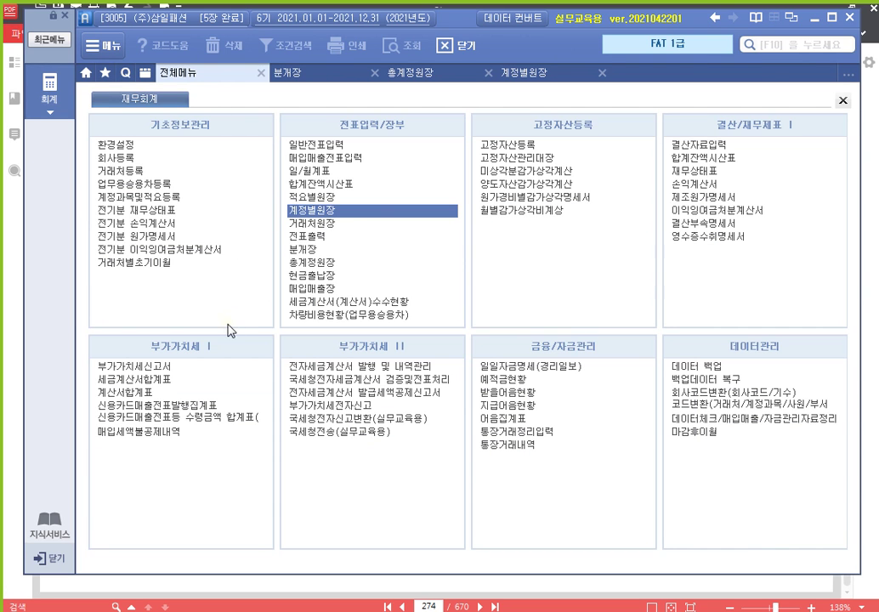
click(342, 267)
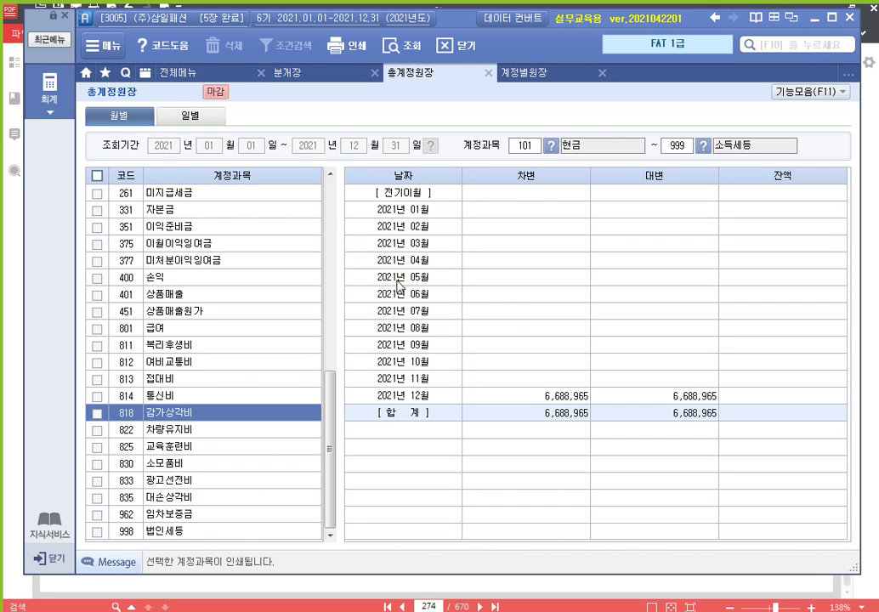
click(525, 145)
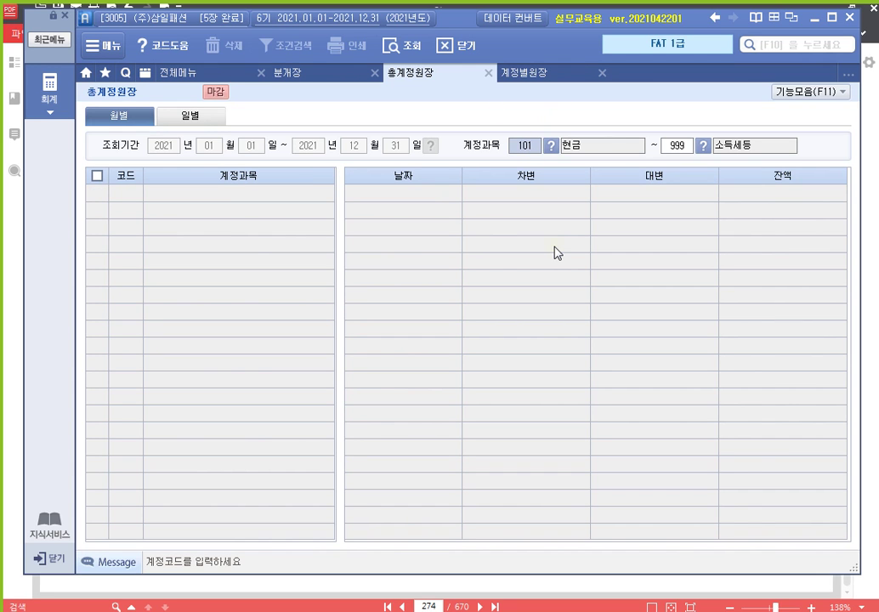
text(251)
key(Return)
key(Return)
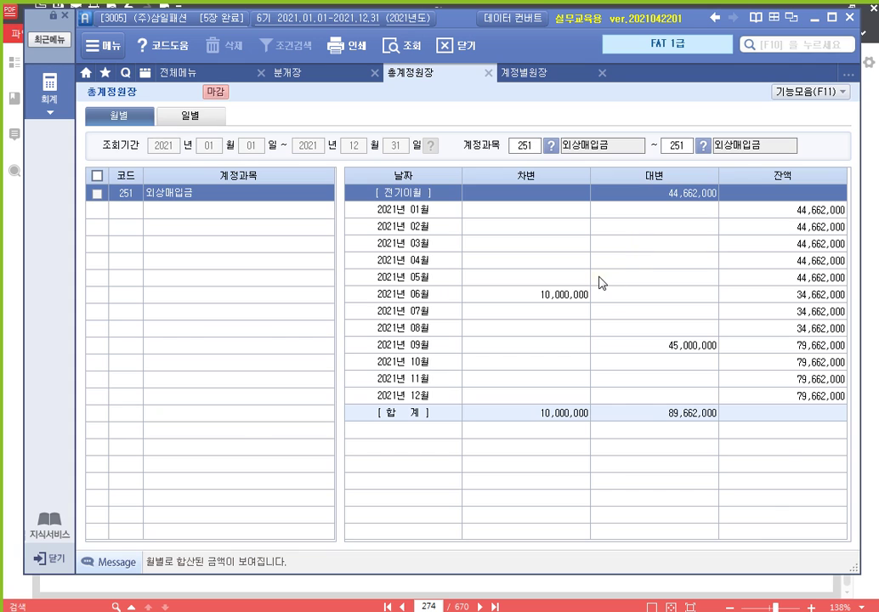
- View the June and September transaction details of 외상매입금 from the 총계정원장, and return to the 계정별원장
click(536, 295)
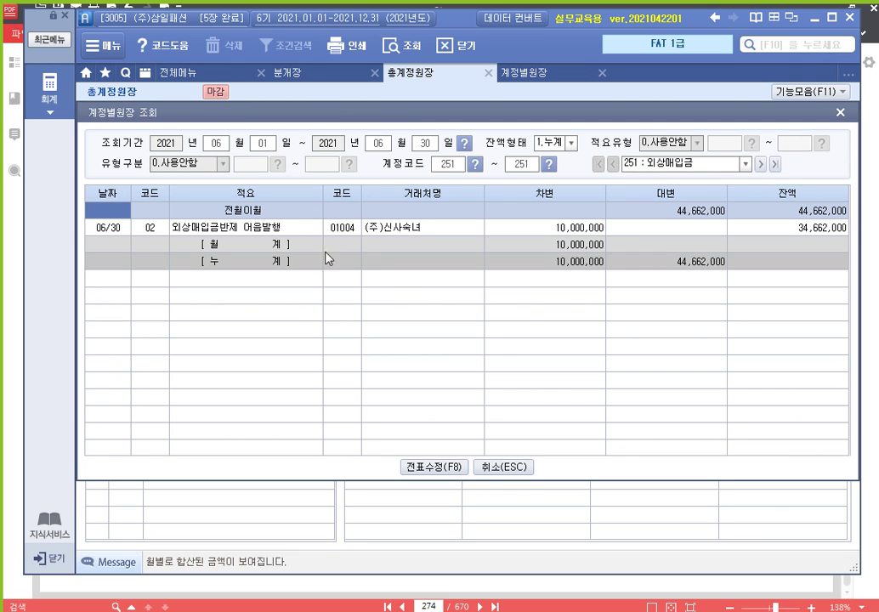
click(518, 467)
click(677, 349)
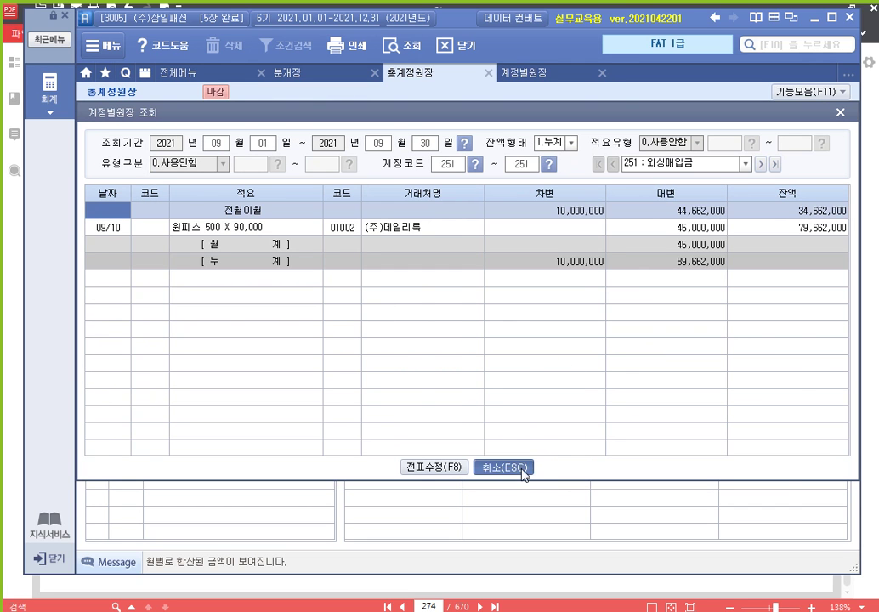
click(514, 467)
click(542, 74)
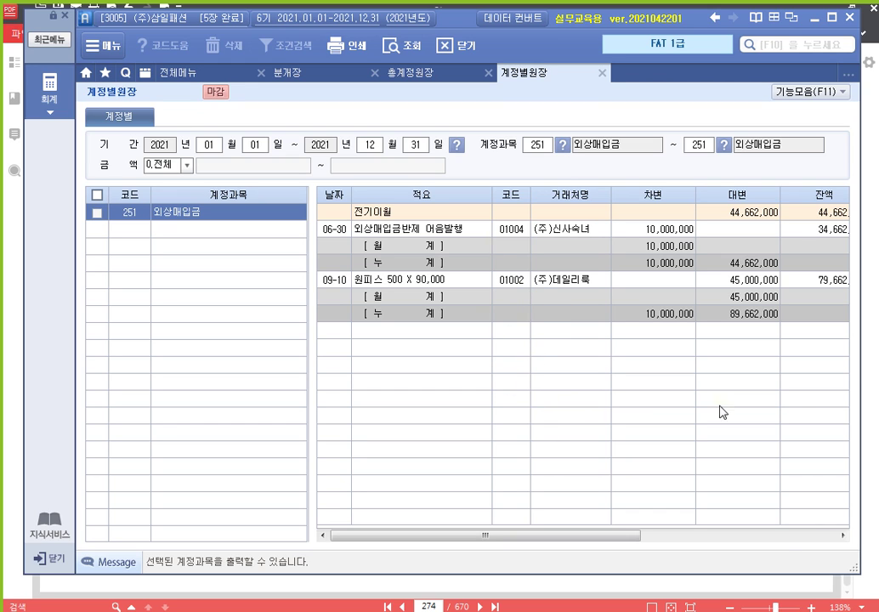
- Switch to the 알PDF textbook and highlight the word 상환액 in the 수행 1 question
click(875, 252)
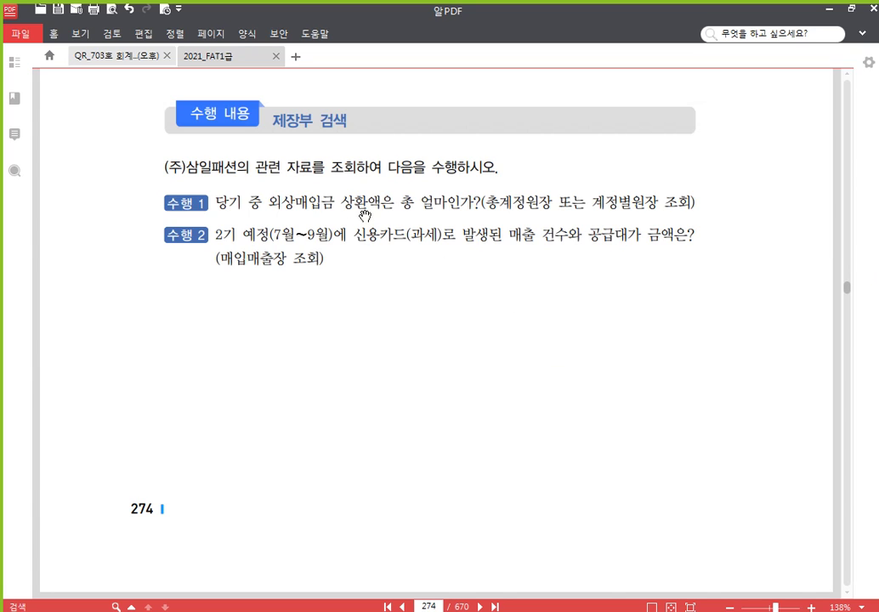
drag(348, 201, 380, 203)
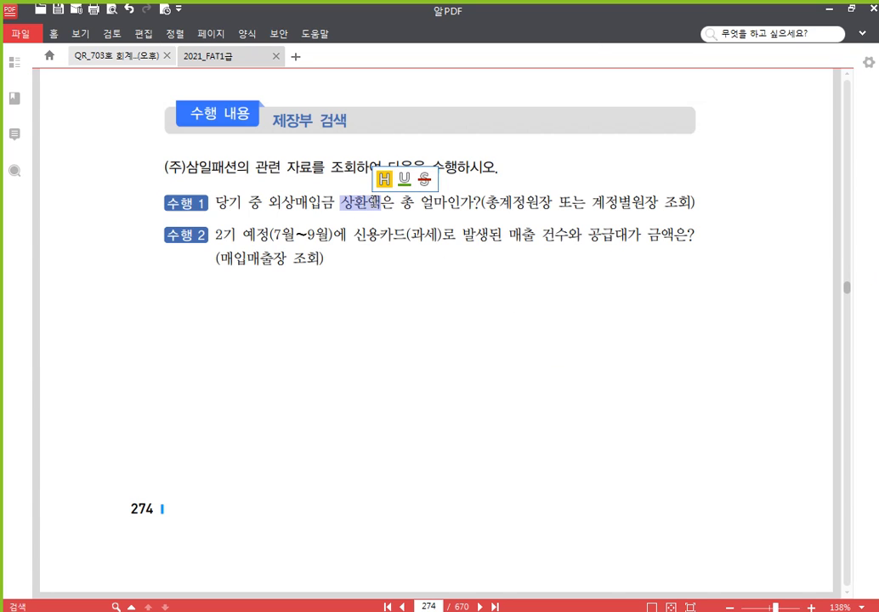
click(384, 179)
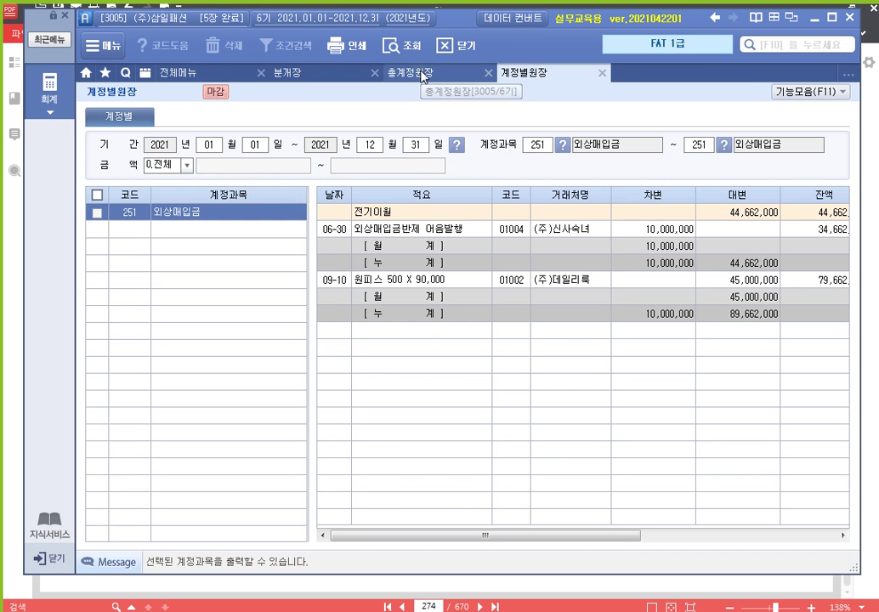
- Switch to Smart A's monthly 총계정원장 and examine the total debit of 외상매입금
click(423, 75)
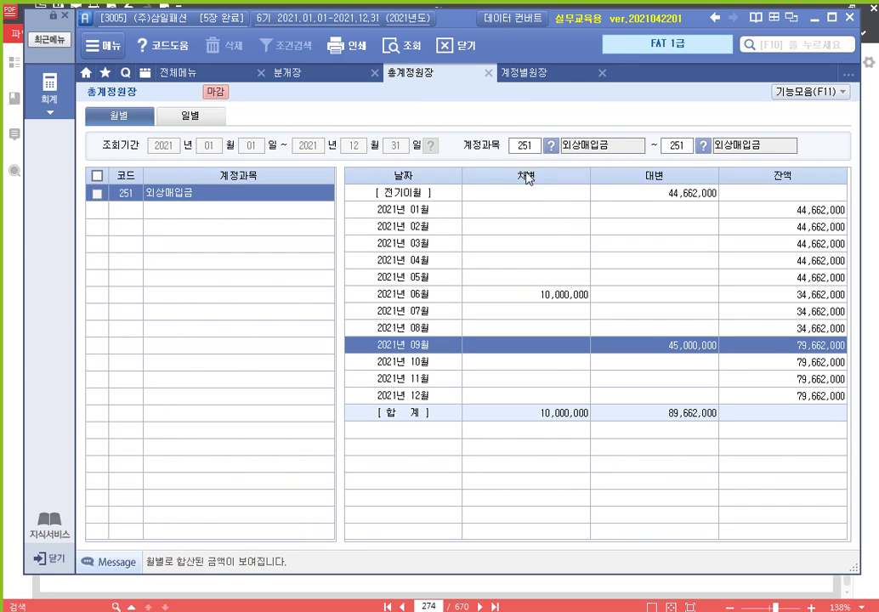
click(560, 415)
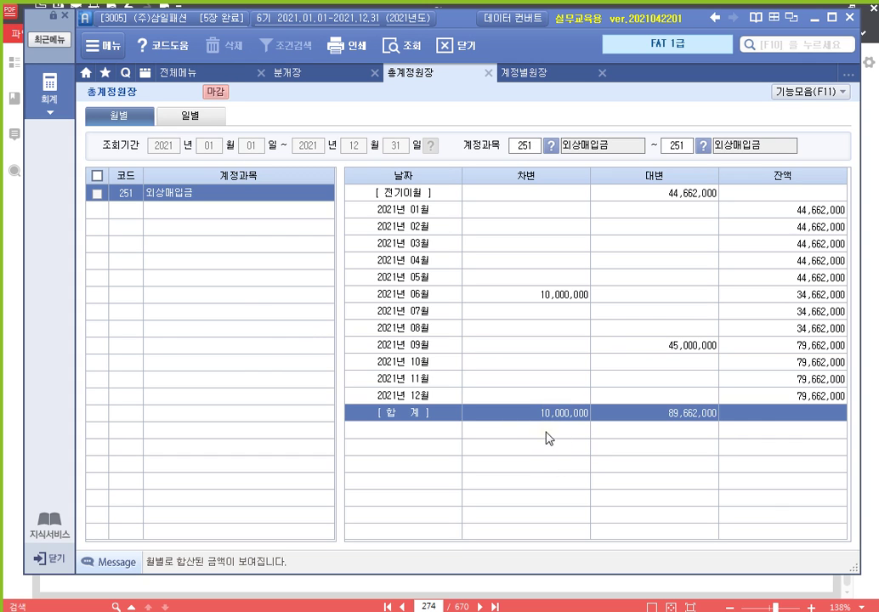
- Drill down from June's 외상매입금 debit to the 06/30 slip, inspect its 252 지급어음 line, and close the detail window
click(560, 296)
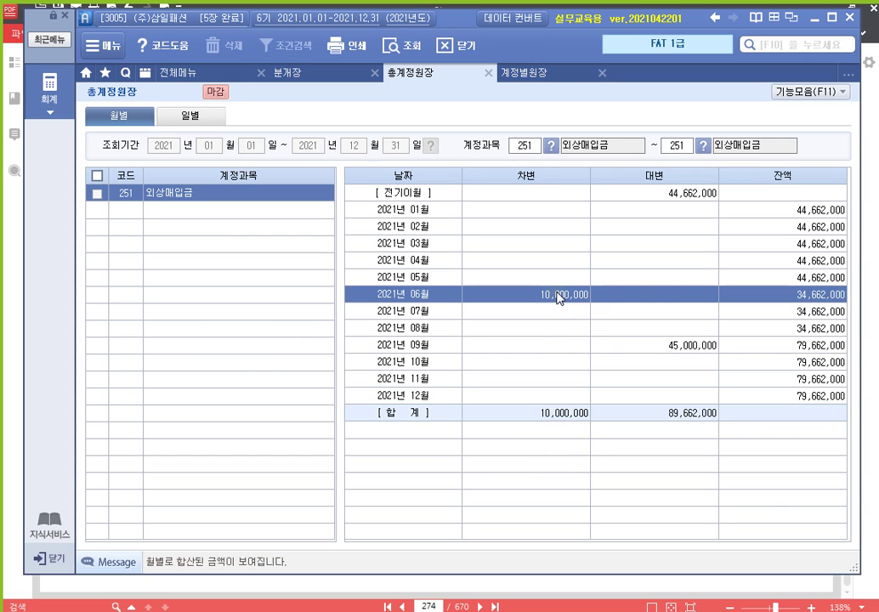
double_click(559, 296)
double_click(284, 230)
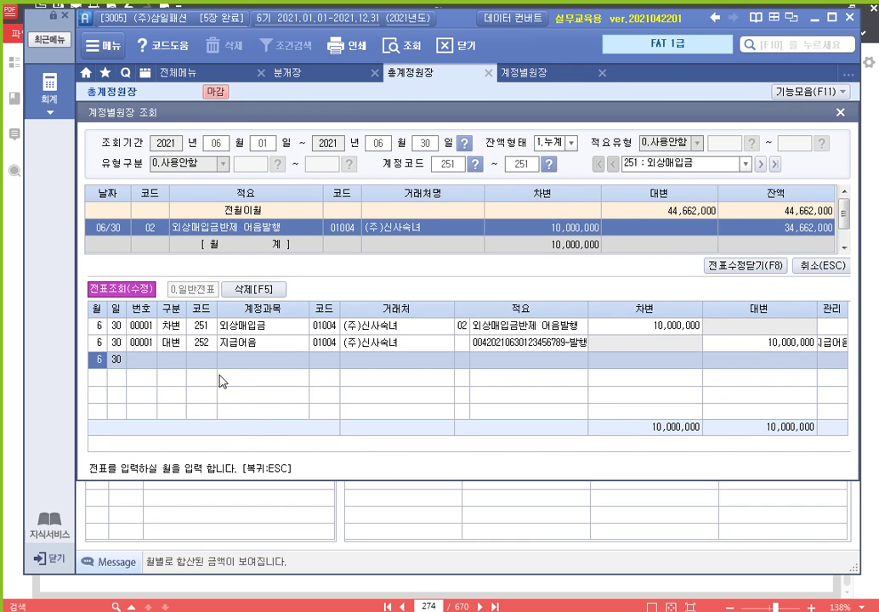
click(202, 342)
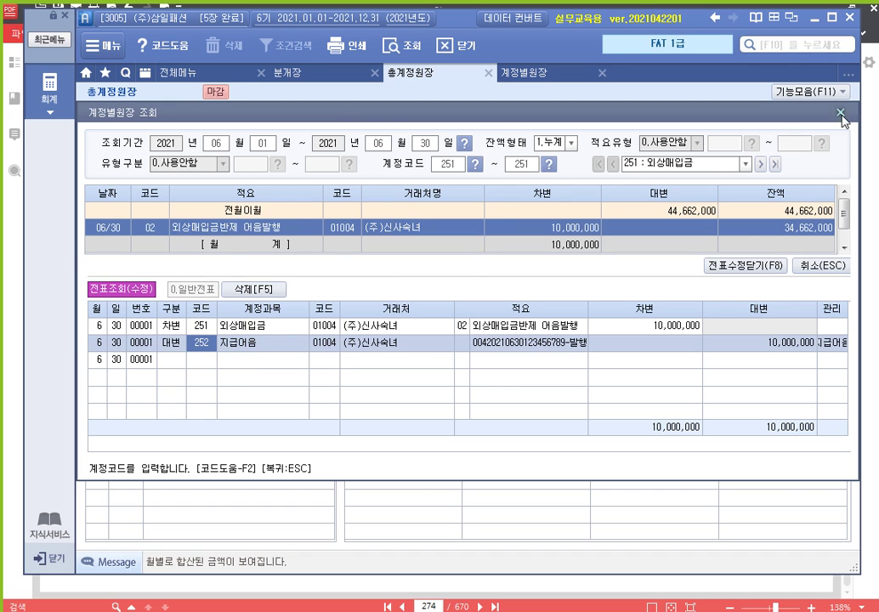
key(Escape)
- Drill down from September's 외상매입금 credit to the slip of the 09/10 원피스 purchase
click(680, 349)
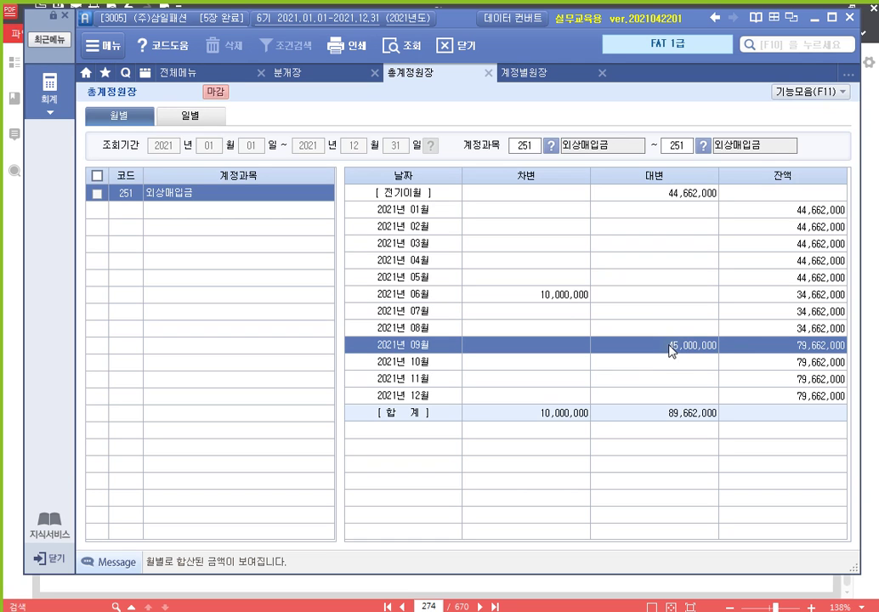
double_click(672, 348)
double_click(286, 228)
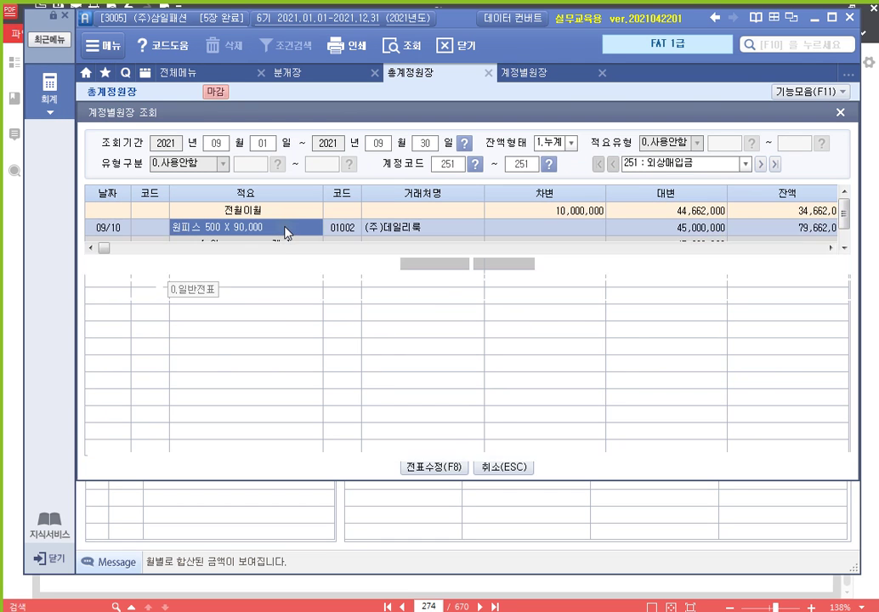
- Inspect the 146 상품, 131 선급금 and 251 외상매입금 lines of the 09/10 원피스 slip, and close the detail window
click(134, 382)
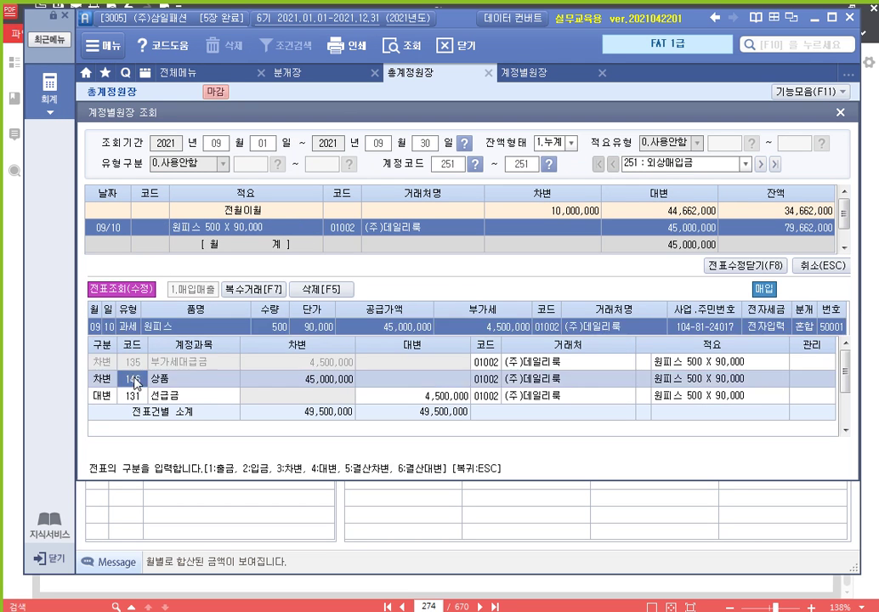
scroll(135, 382, down, 1)
click(132, 380)
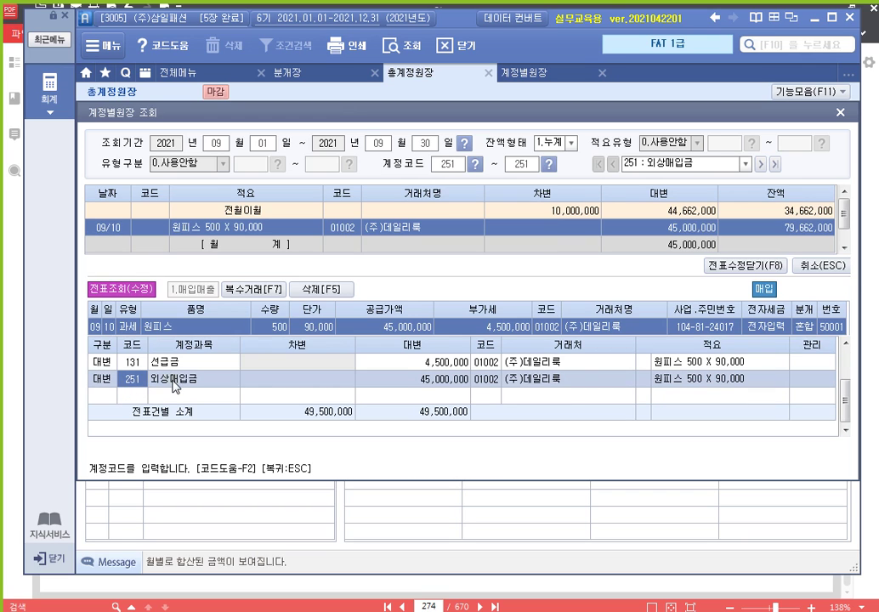
scroll(148, 376, up, 1)
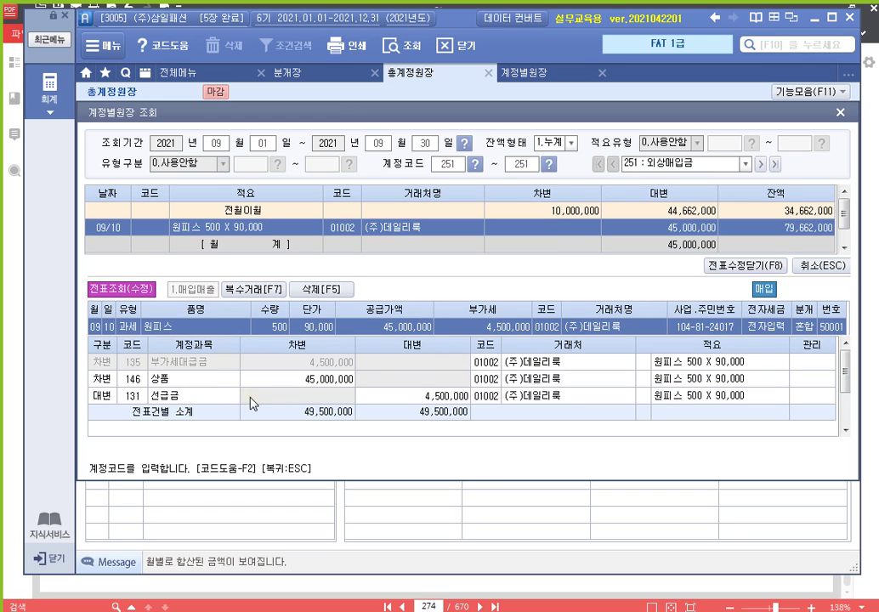
click(840, 113)
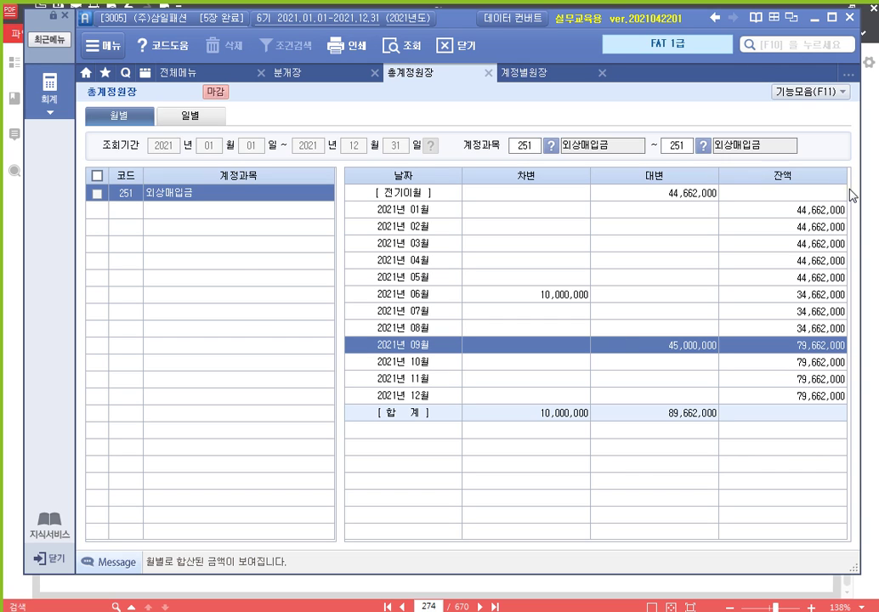
- Select the 합계 row of 외상매입금, check the 수행 2 question in the 알PDF textbook, and return to Smart A
click(558, 414)
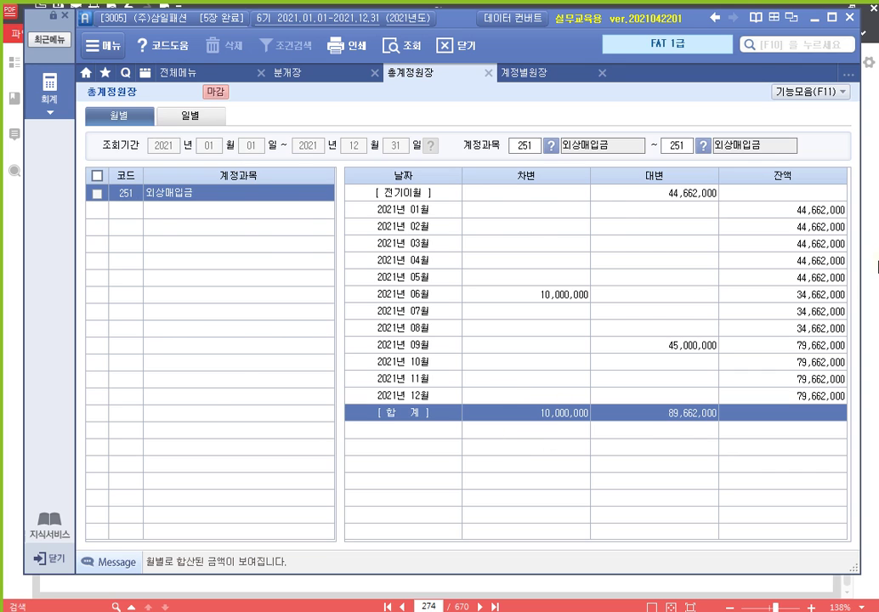
key(alt+Tab)
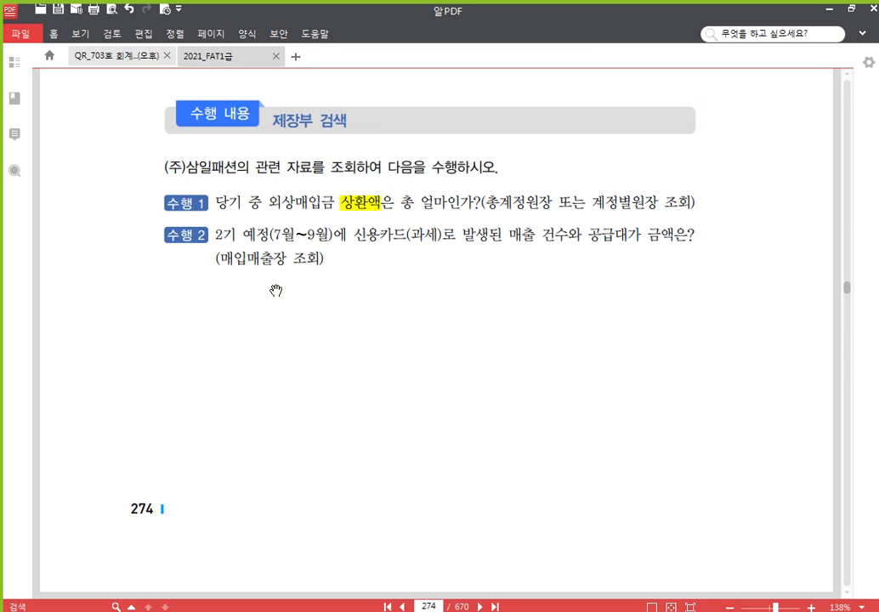
click(396, 609)
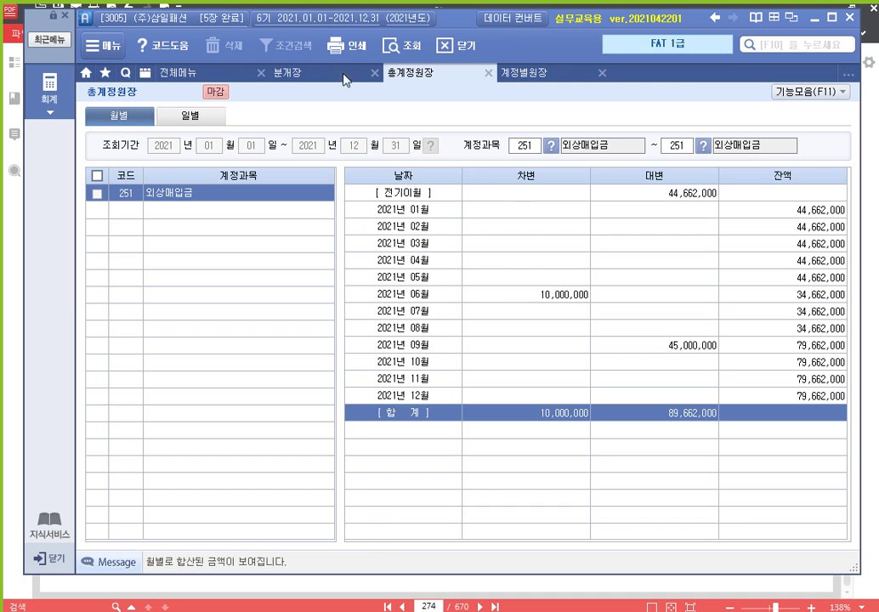
- Close the 분개장, 총계정원장 and 계정별원장 screens
click(375, 73)
click(375, 74)
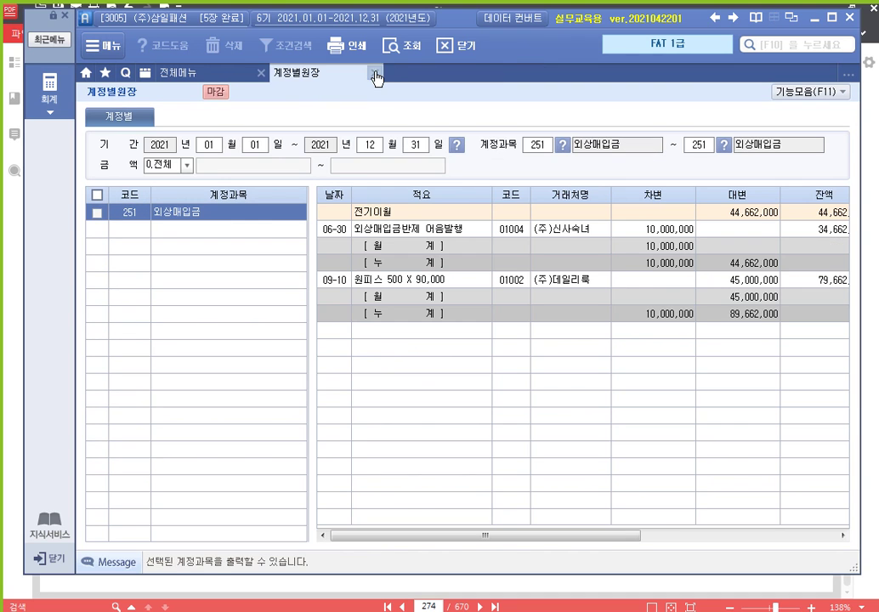
click(375, 73)
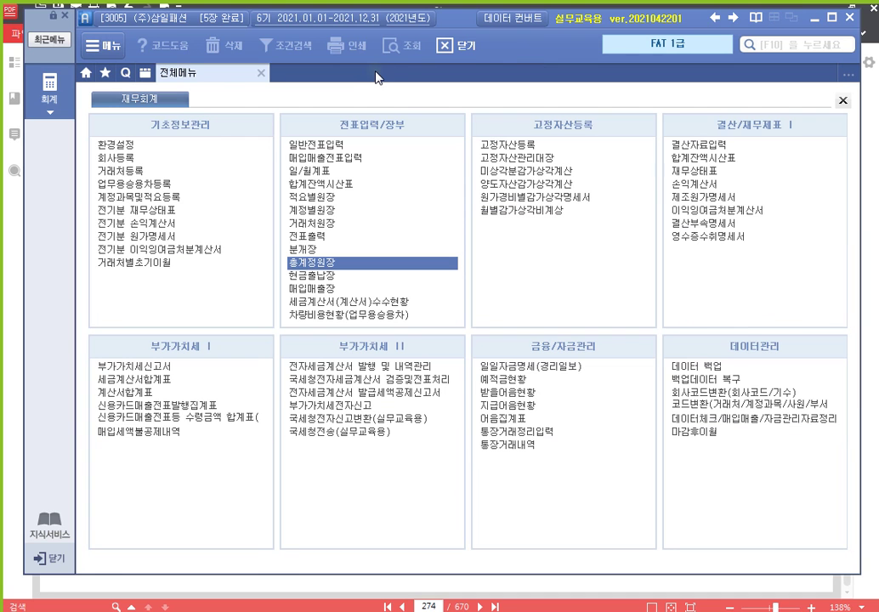
- Open 매입매출장 from the 전표입력/장부 group and query the period 2021-07-01 to 2021-09-30
click(349, 290)
click(197, 73)
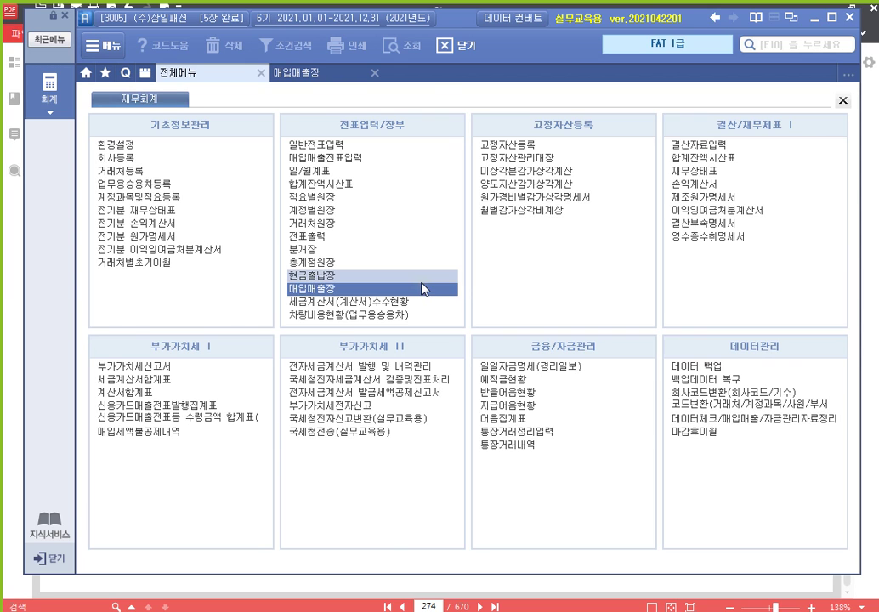
click(300, 73)
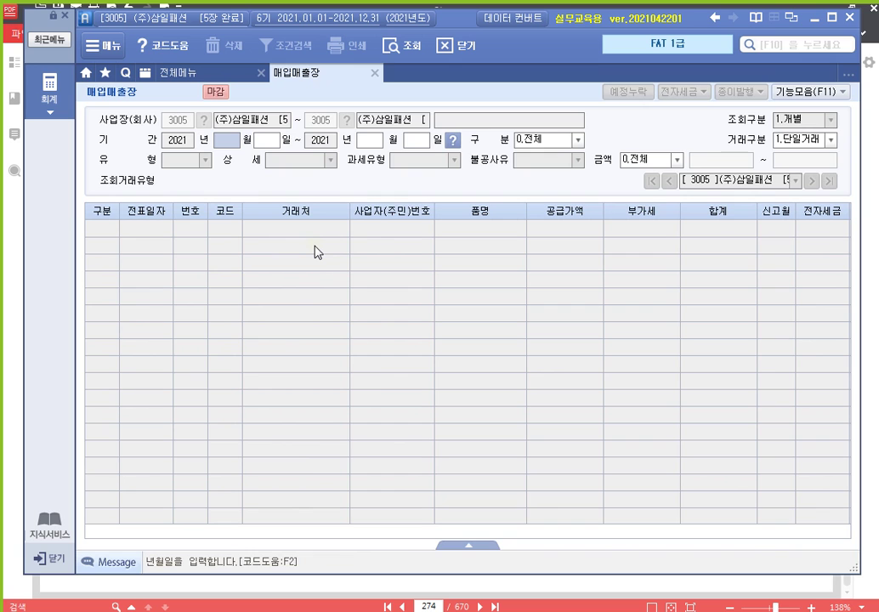
text(7)
key(Return)
key(Return)
text(9)
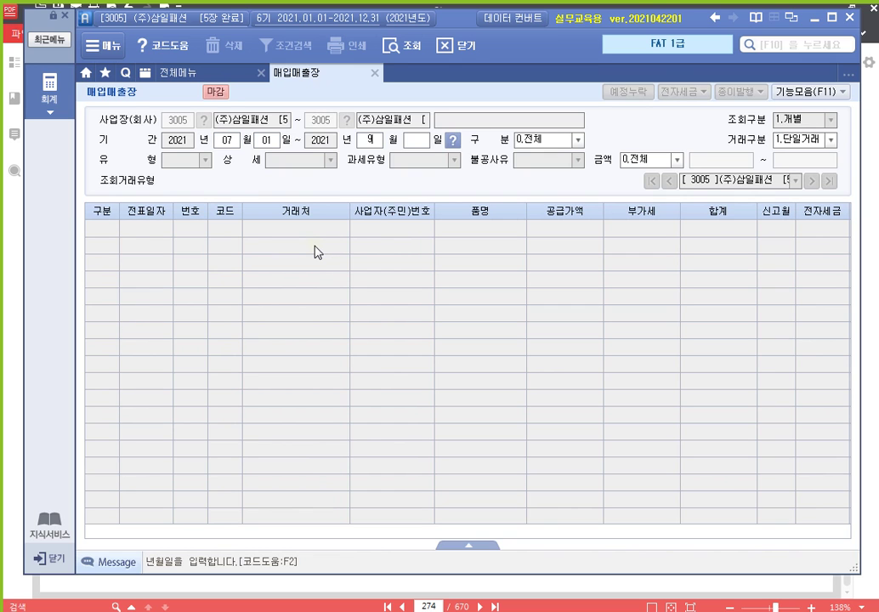
key(Return)
key(Return)
key(Return)
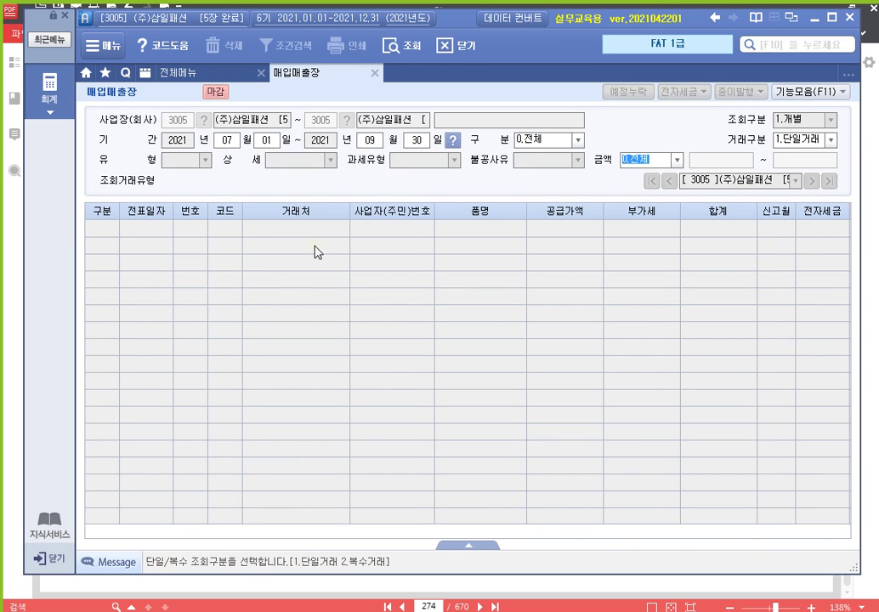
key(Return)
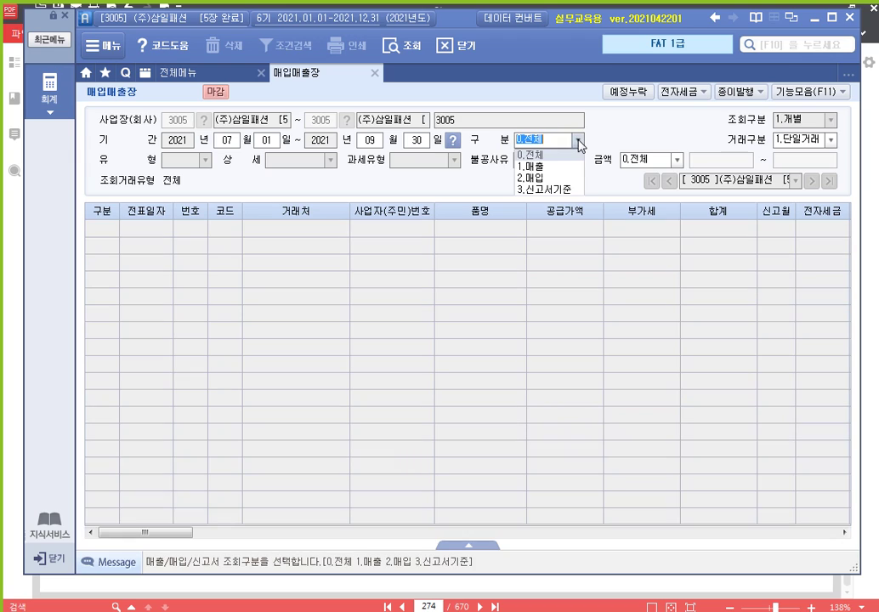
- Filter 매입매출장 by 구분 1.매출 and 과세유형 17:카과, and examine the 합계 amount in the 분기 누계 row
click(577, 139)
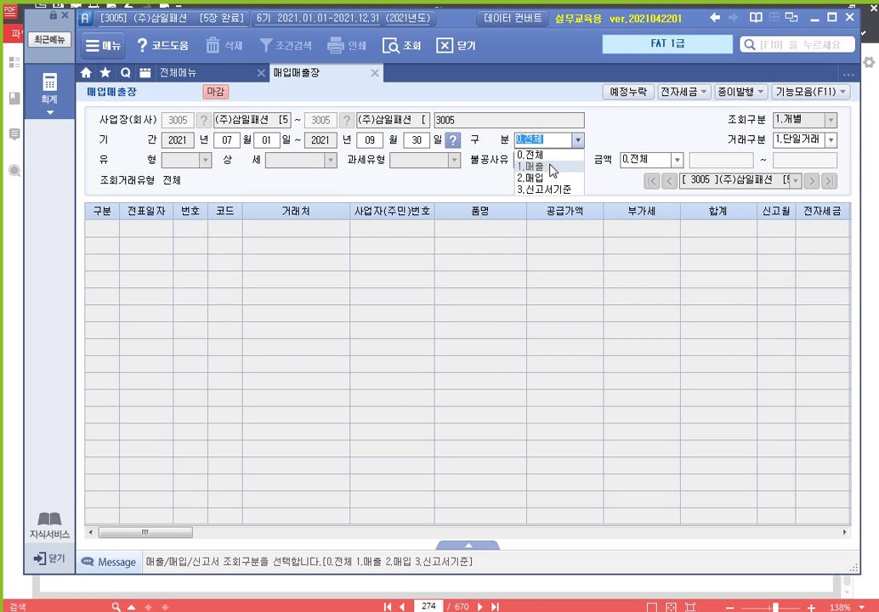
click(551, 169)
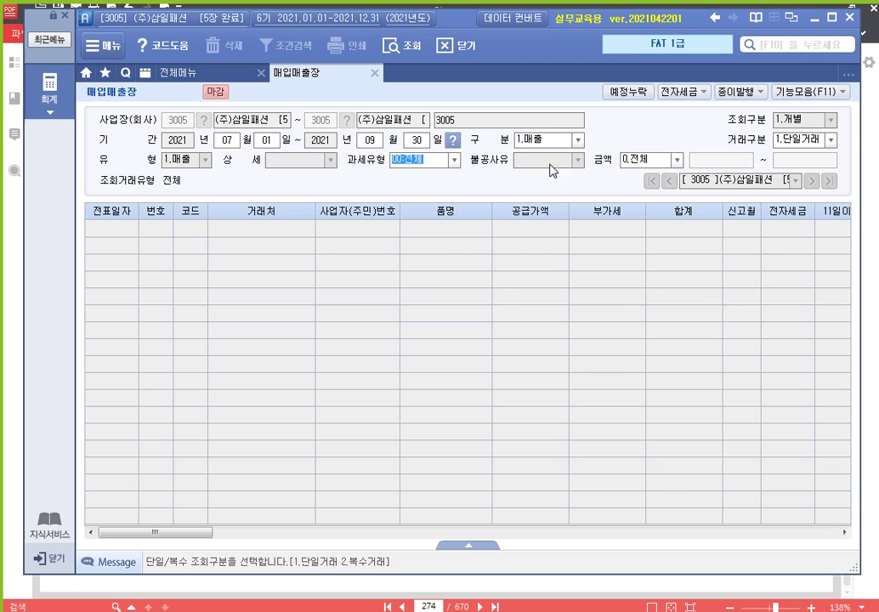
click(456, 162)
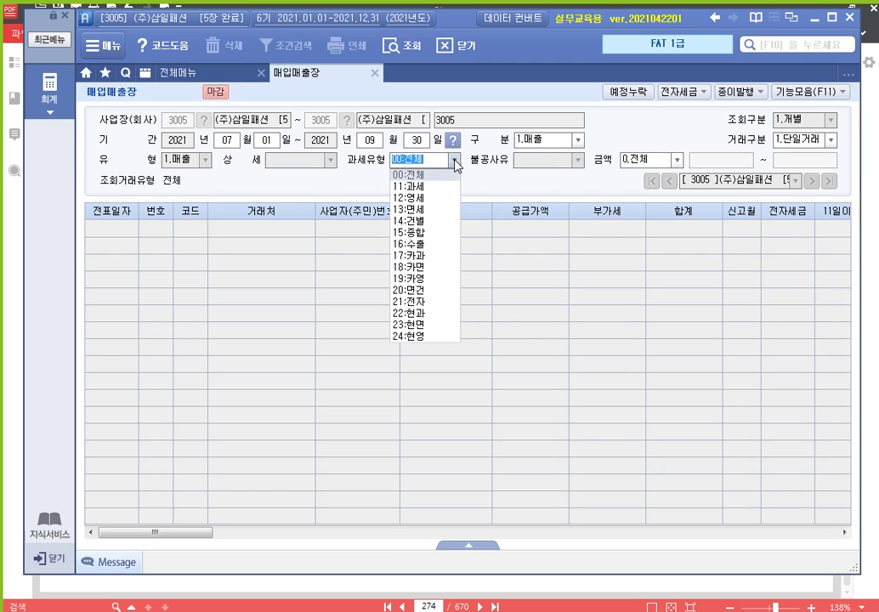
click(429, 264)
key(Return)
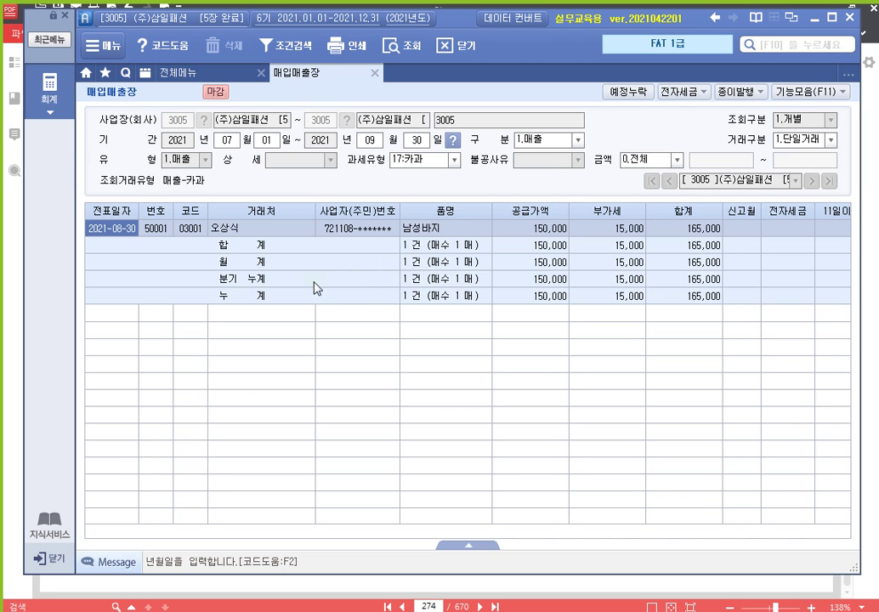
click(271, 279)
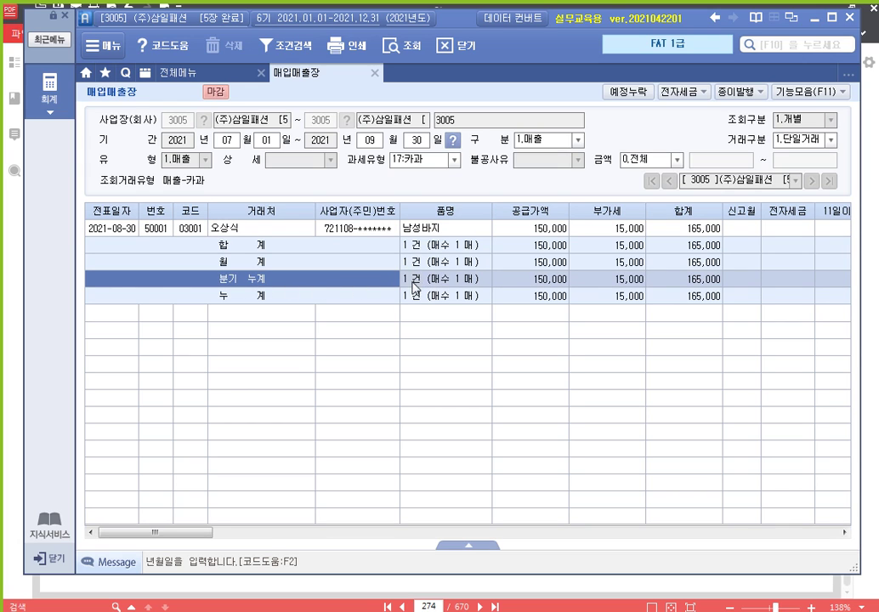
click(705, 284)
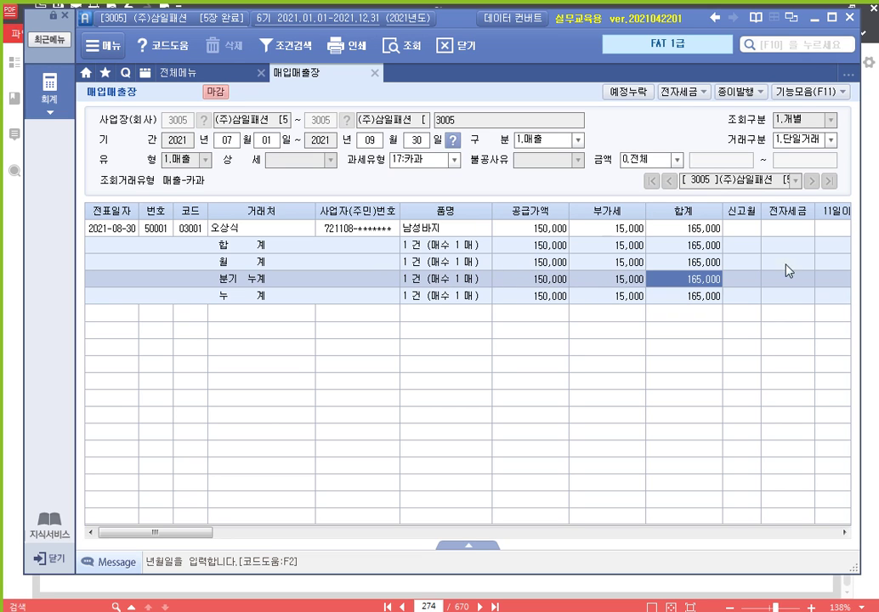
- Switch to the 알PDF textbook and review the 제장부 검색 answers and the 재무상태표 ratio formulas on pages 275–276
key(alt+Tab)
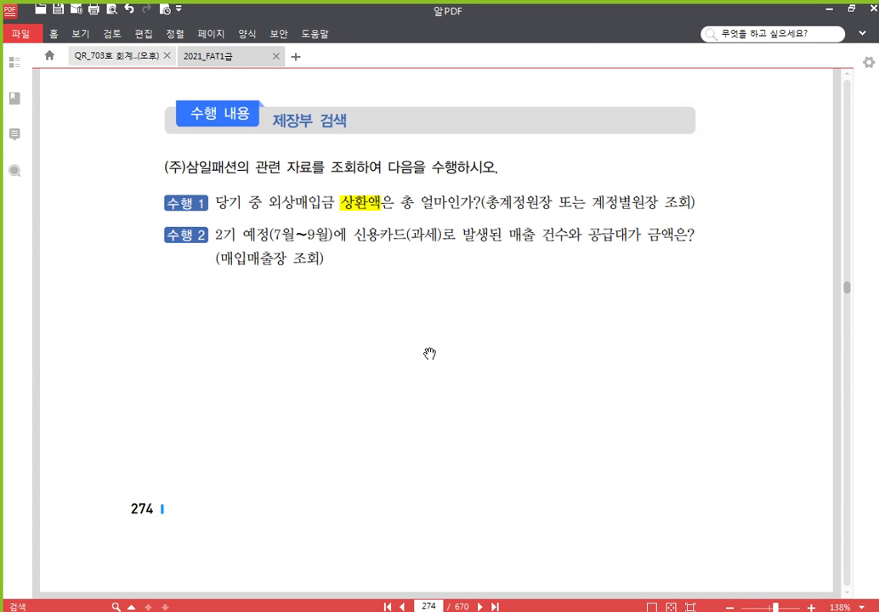
scroll(429, 354, down, 15)
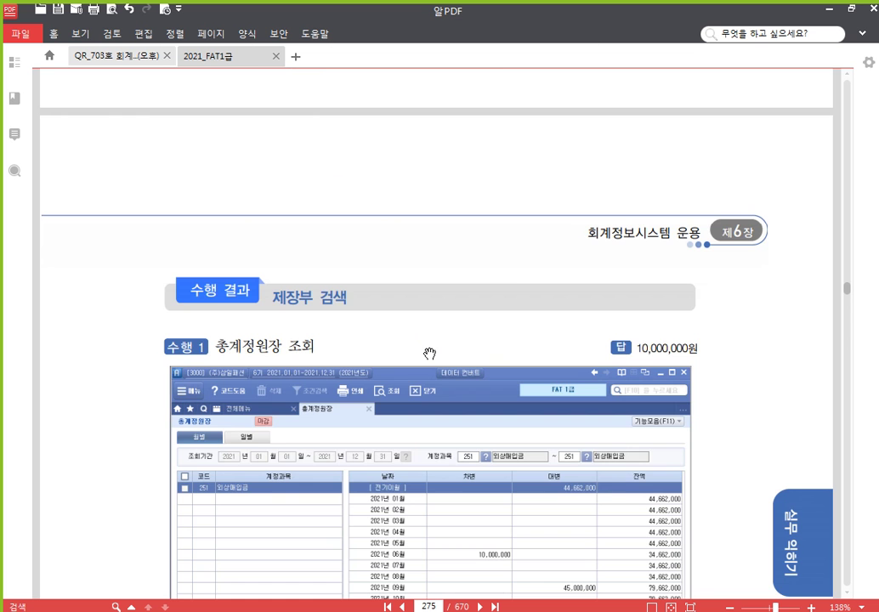
scroll(409, 295, down, 6)
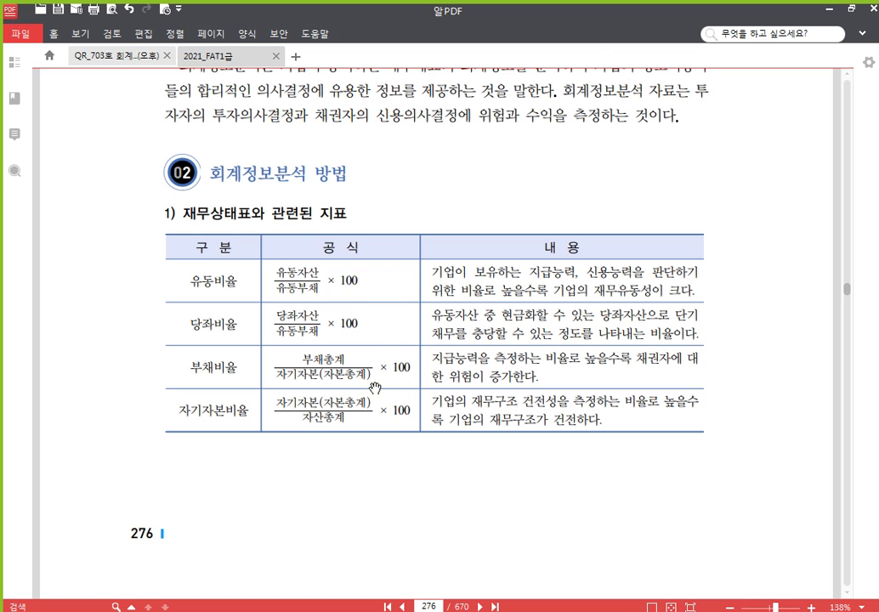
scroll(375, 387, down, 6)
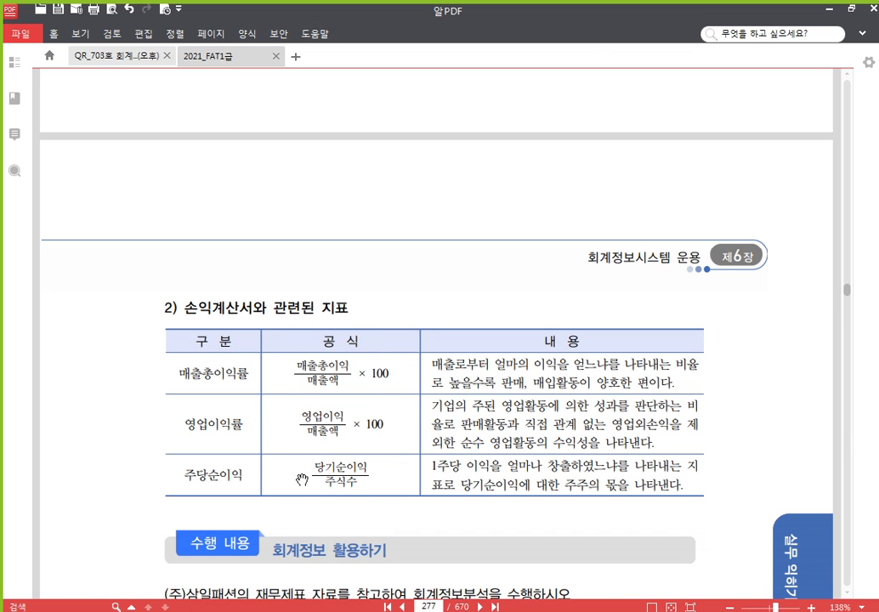
scroll(331, 425, up, 6)
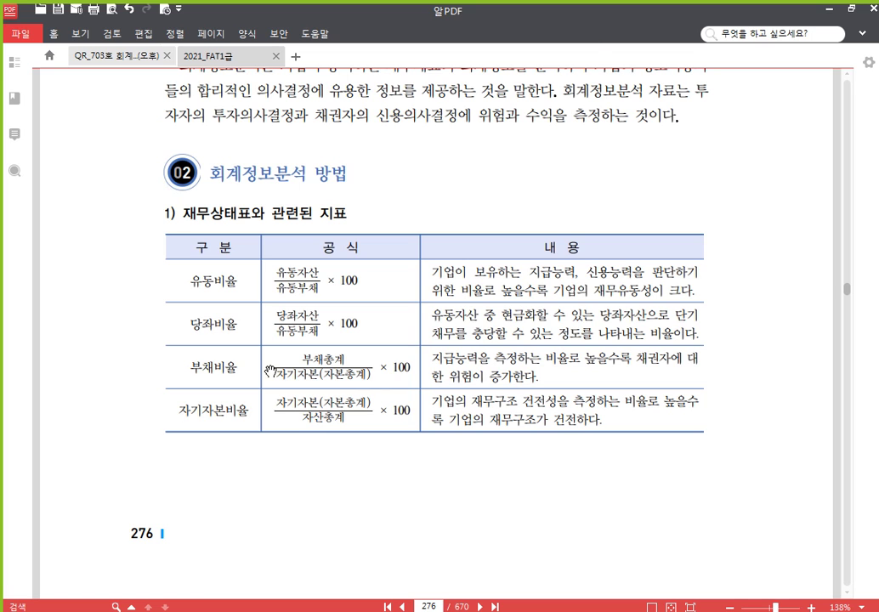
scroll(306, 339, down, 2)
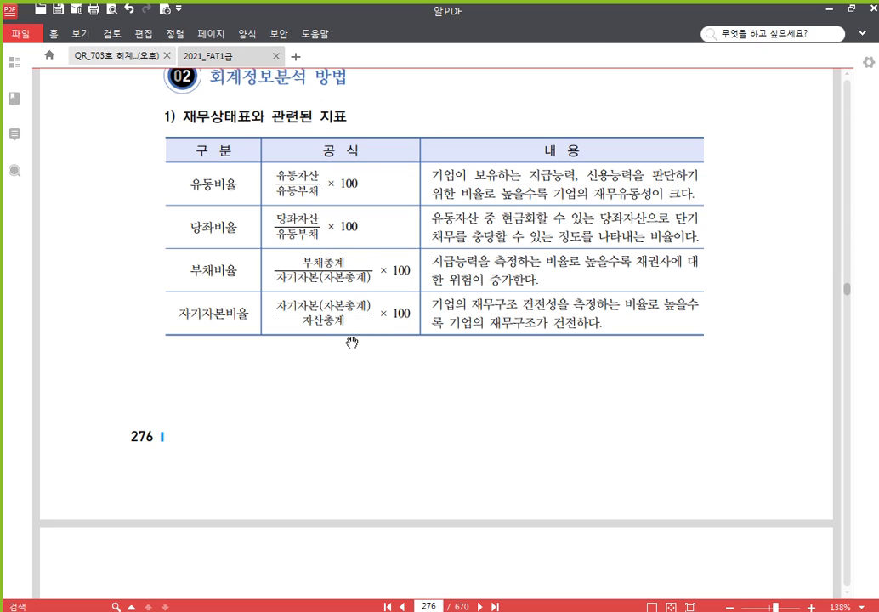
- Examine the 손익계산서 ratio formulas and the 회계정보 활용하기 questions on page 277, comparing them with page 276's 재무상태표 ratios
scroll(352, 343, down, 5)
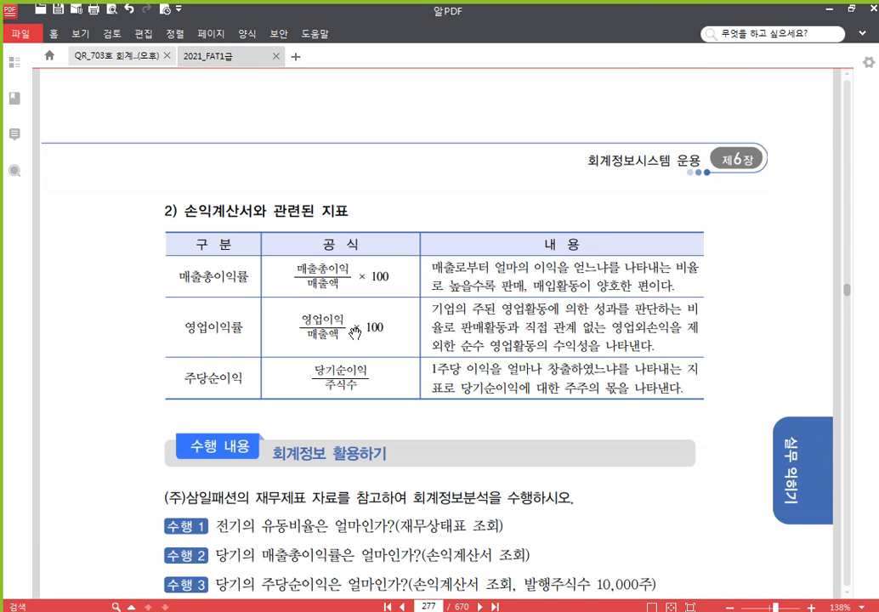
scroll(358, 335, down, 1)
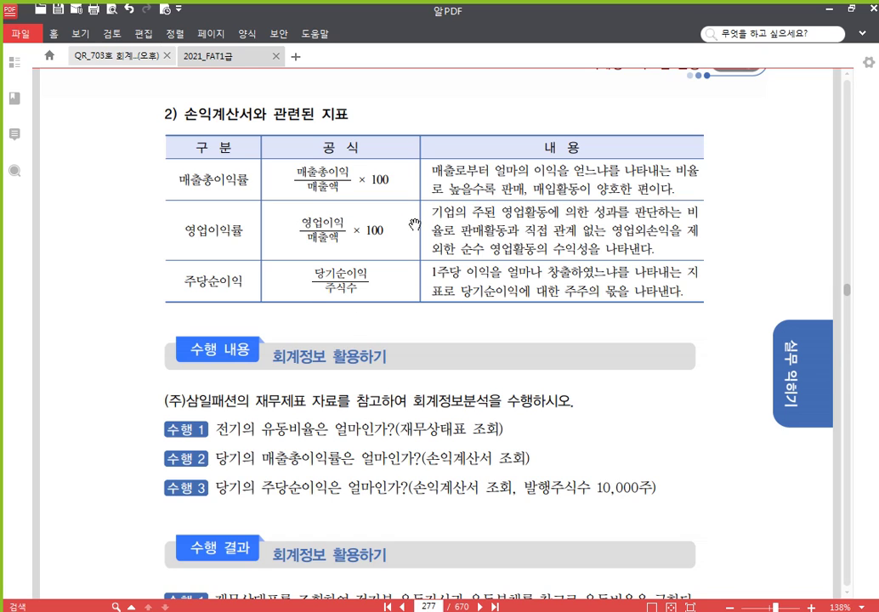
scroll(495, 389, down, 3)
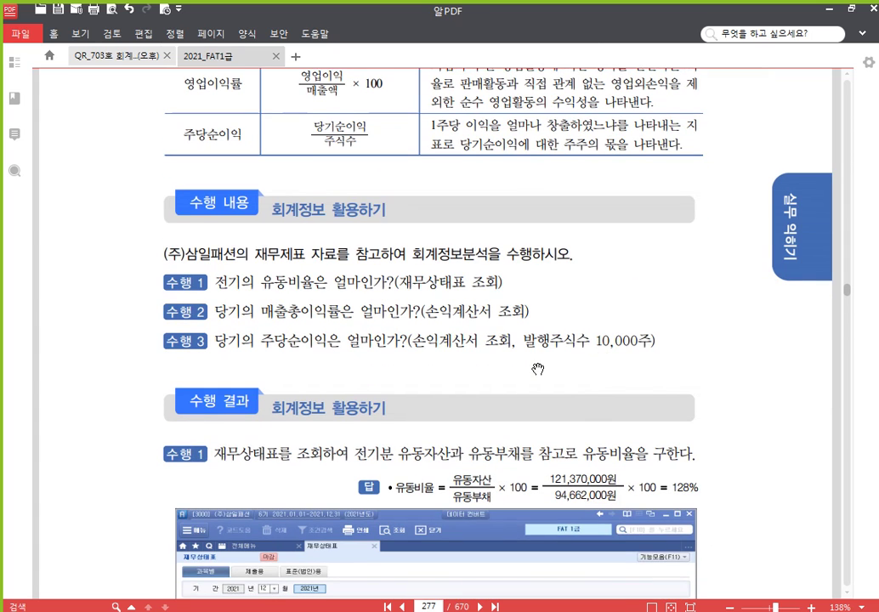
scroll(308, 198, up, 10)
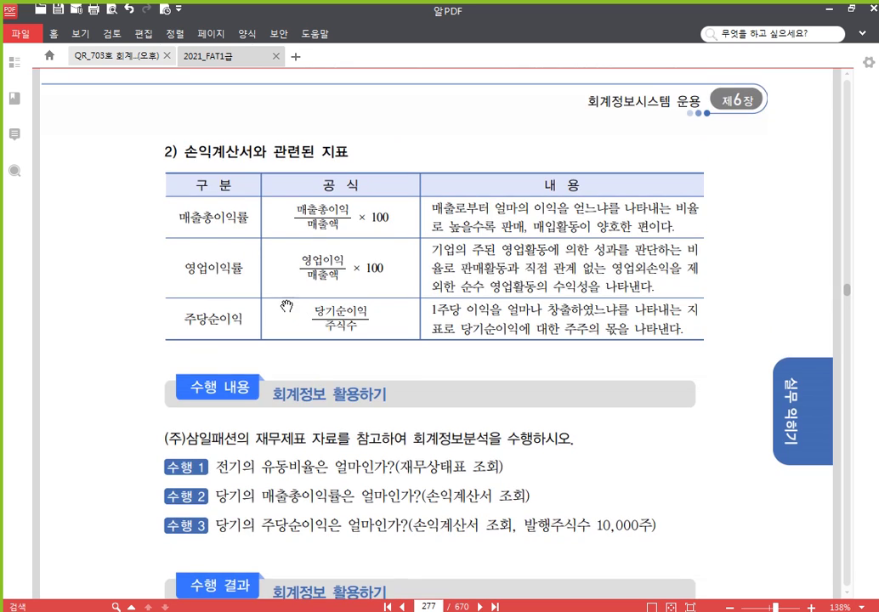
scroll(255, 184, up, 6)
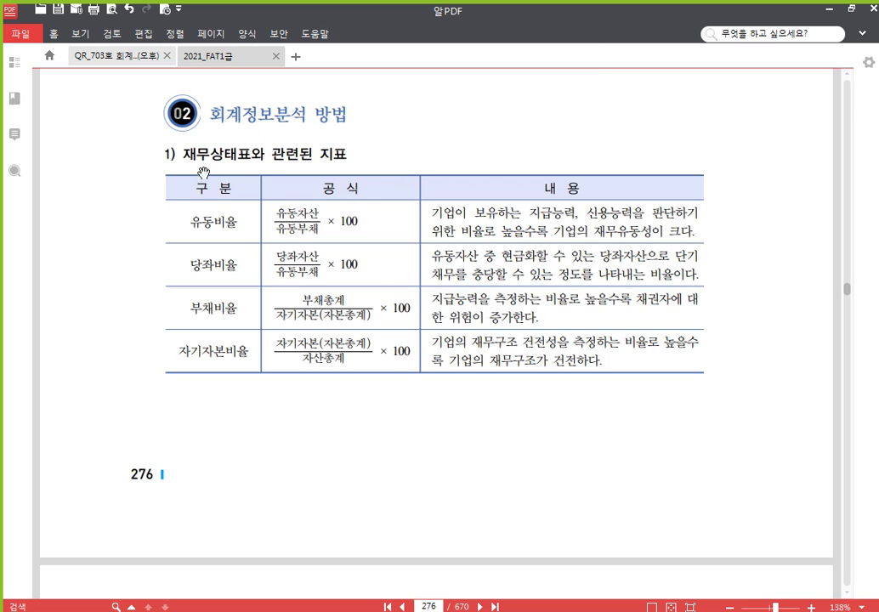
scroll(201, 170, down, 10)
scroll(249, 298, down, 2)
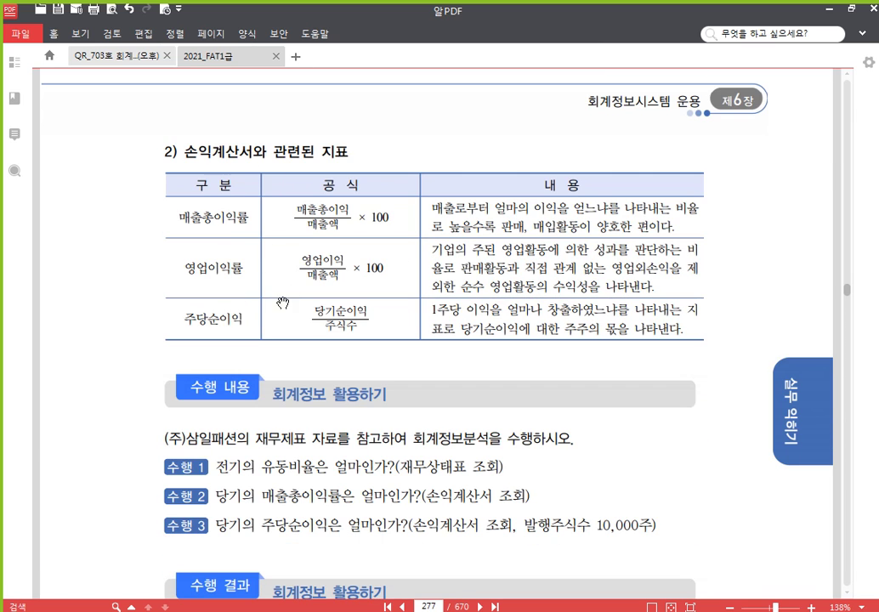
- Switch to Smart A, close 매입매출장, and outline 재무상태표 through 이익잉여금처분계산서 in the 결산/재무제표 I group
click(420, 611)
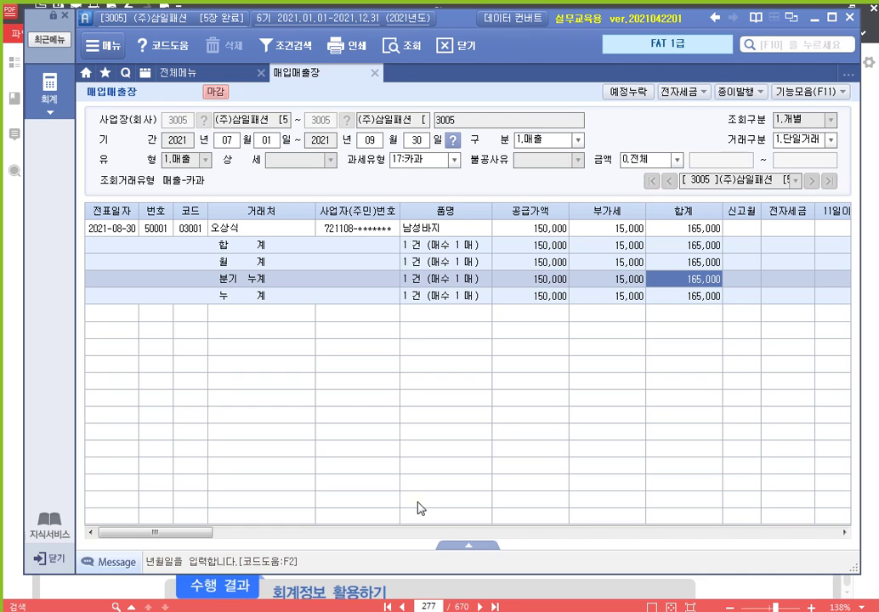
click(374, 73)
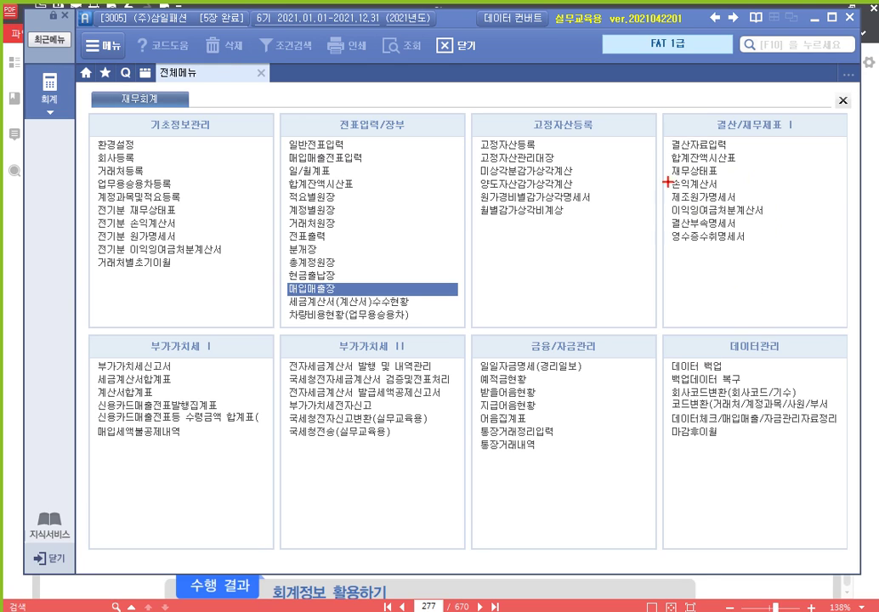
mouse_move(669, 164)
mouse_down()
mouse_move(725, 265)
mouse_move(764, 249)
mouse_move(773, 221)
mouse_up()
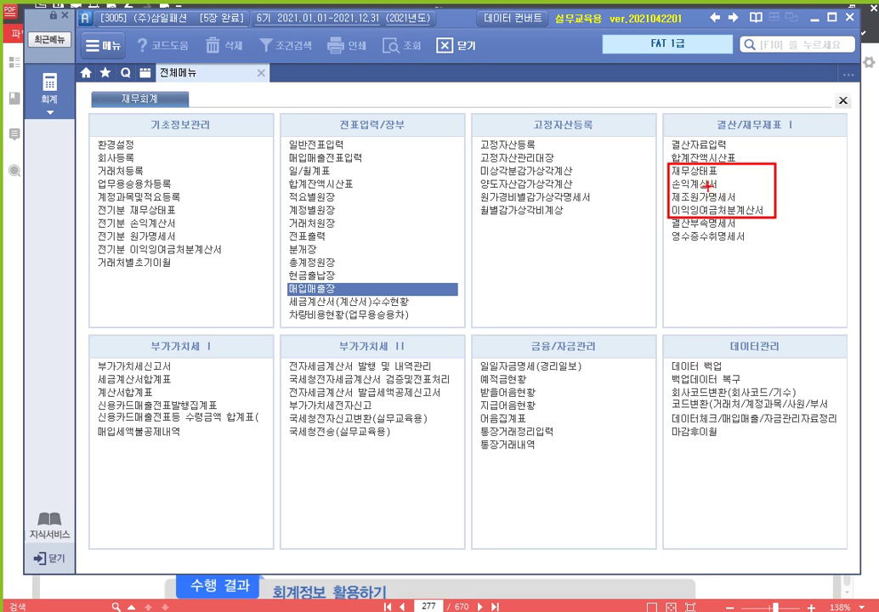
- Clear the outline, switch to the 알PDF textbook, and review the 회계정보 활용하기 questions and the 수행 1 유동비율 solution on page 277
key(Escape)
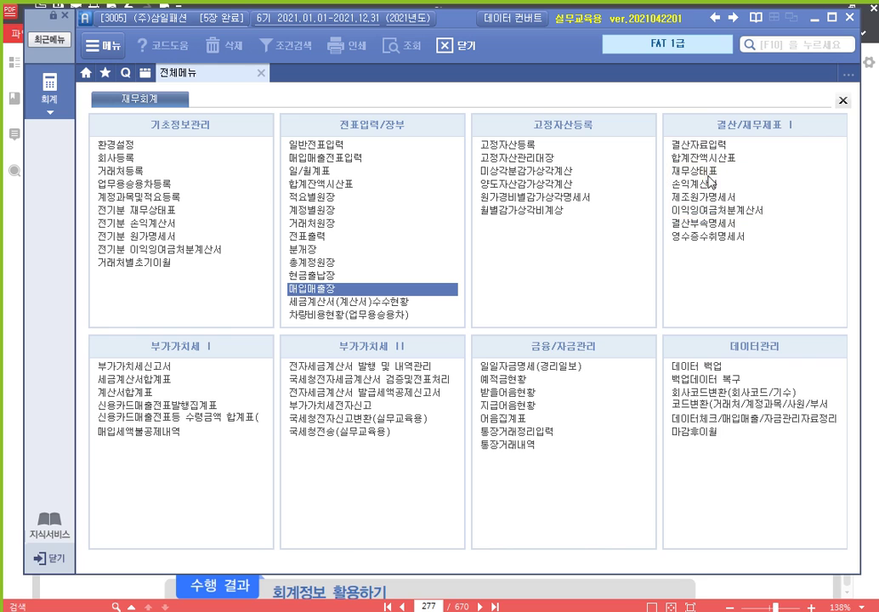
click(871, 223)
scroll(338, 254, down, 3)
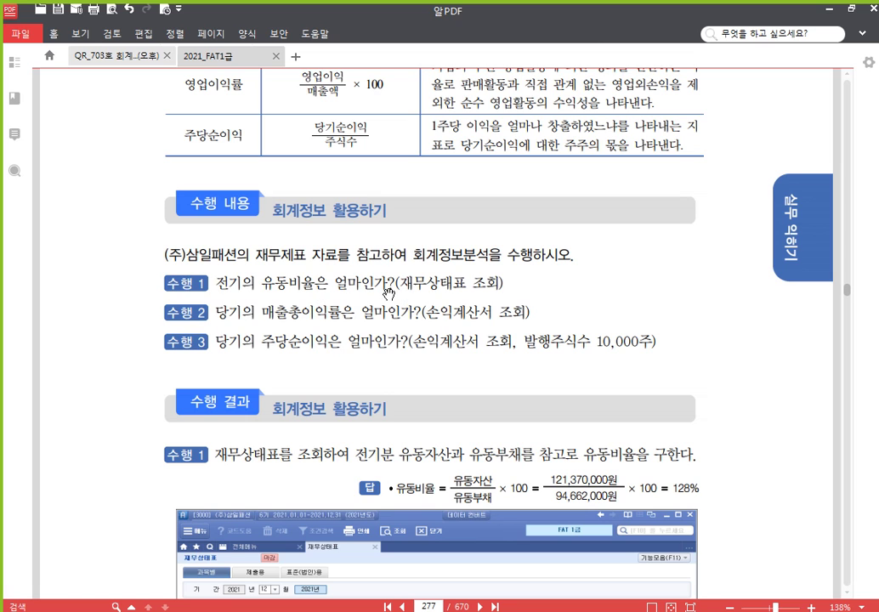
scroll(465, 240, down, 1)
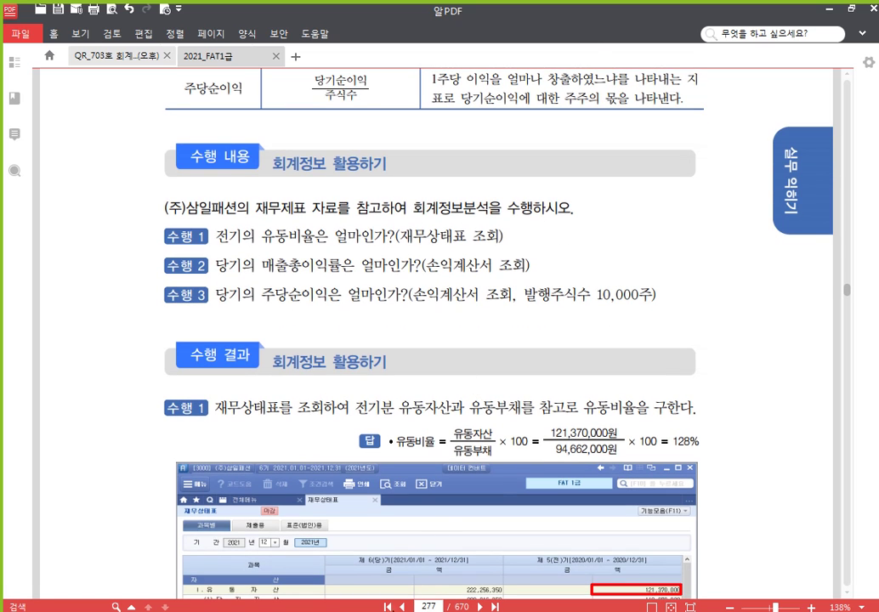
- Switch to Smart A and retrieve the 재무상태표 for December 2021 (2021년 12월)
key(alt+Tab)
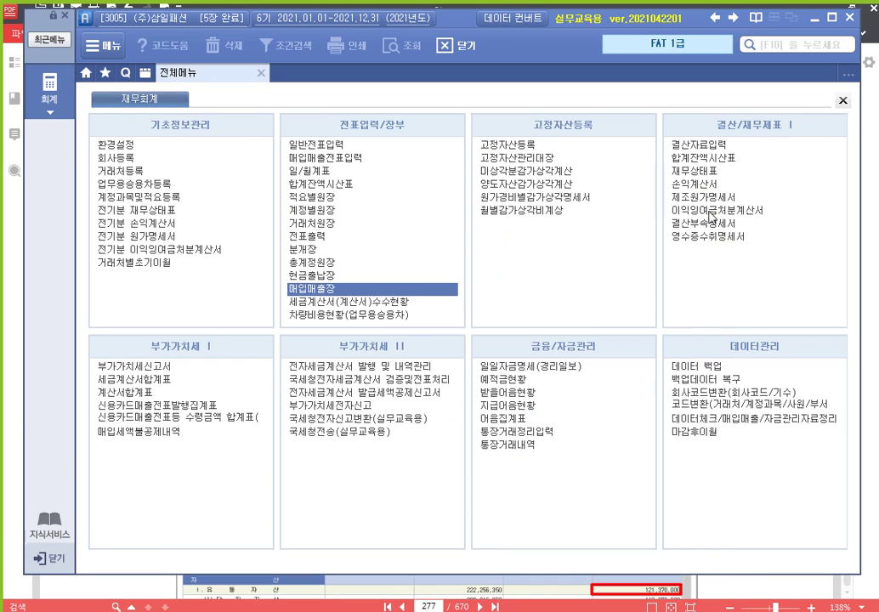
click(709, 174)
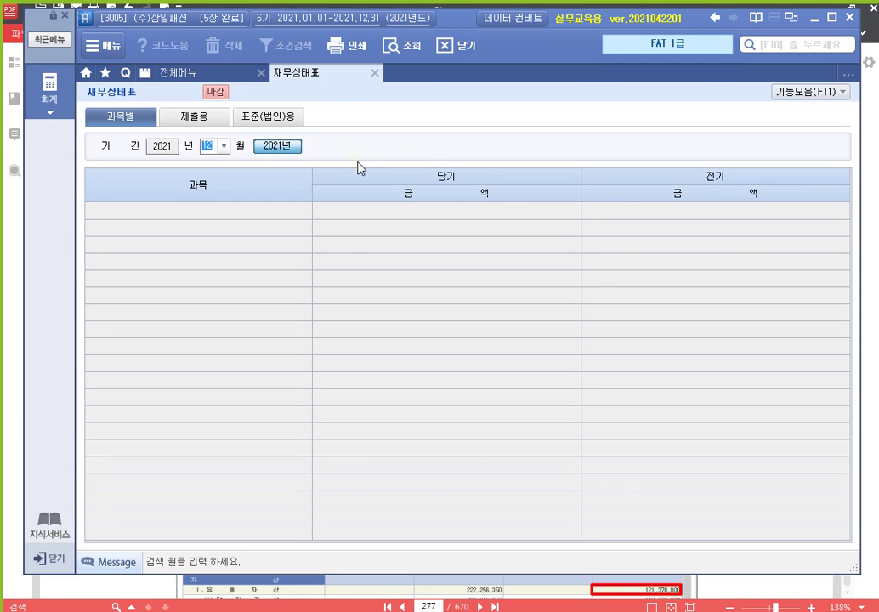
key(Return)
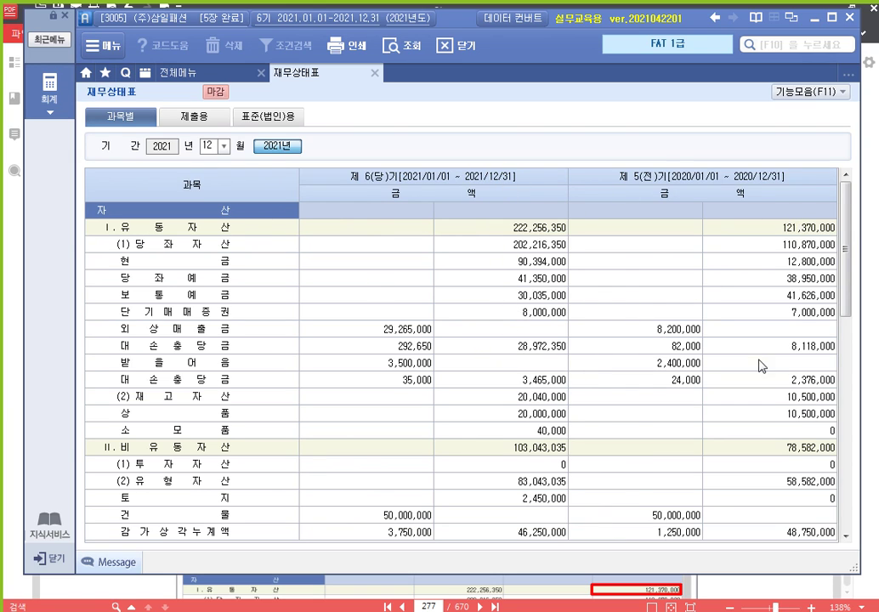
- Examine the 유동자산 and 유동부채 amounts in the 제 5(전)기 column of the 재무상태표
click(791, 230)
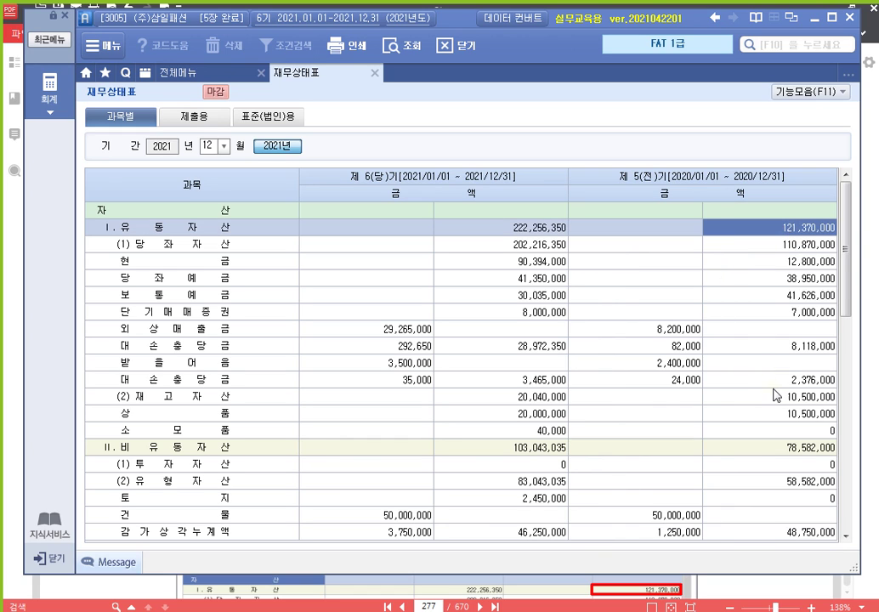
scroll(779, 398, down, 3)
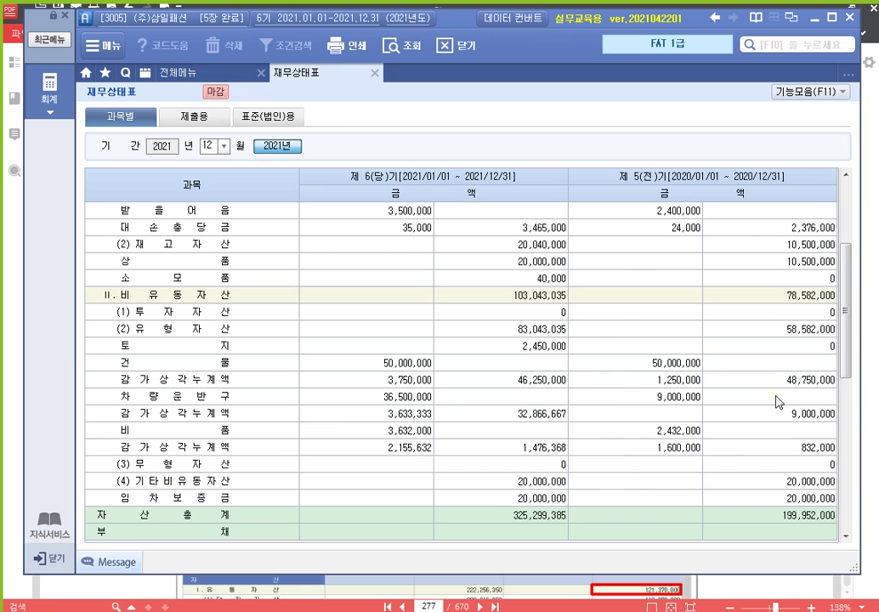
scroll(776, 387, down, 6)
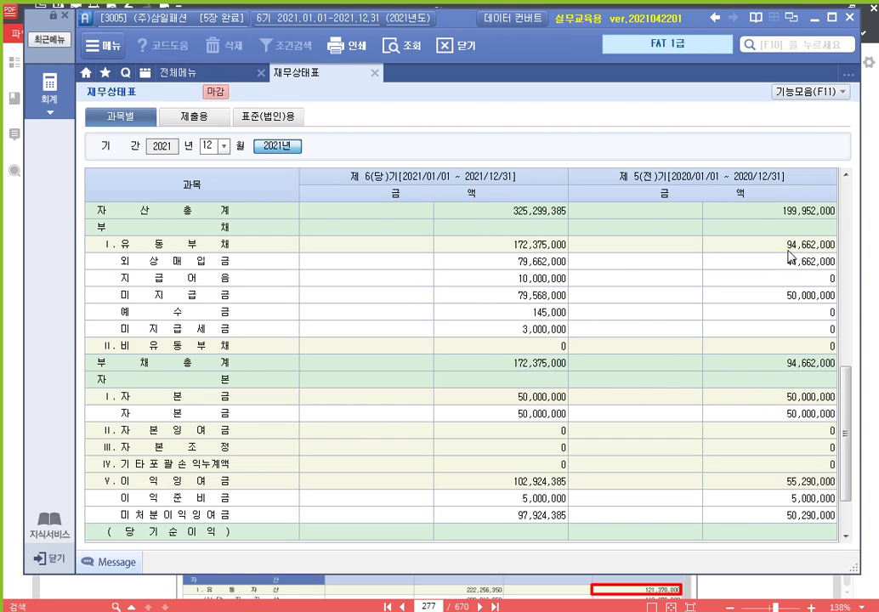
click(791, 245)
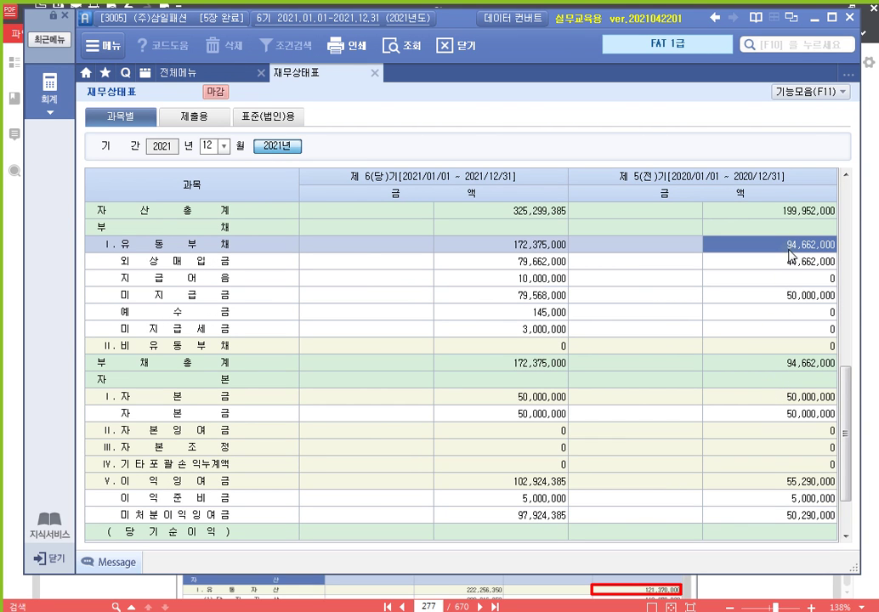
drag(849, 406, 848, 222)
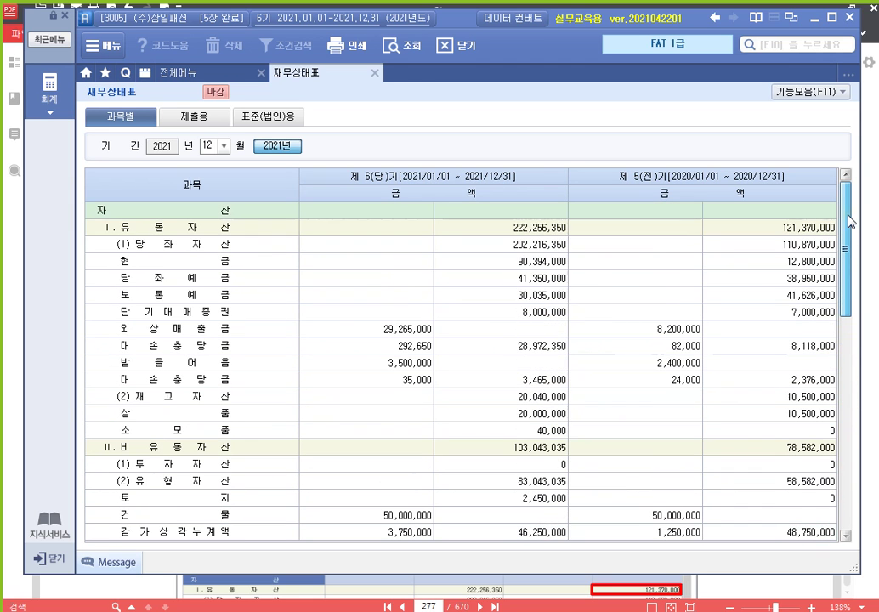
click(792, 230)
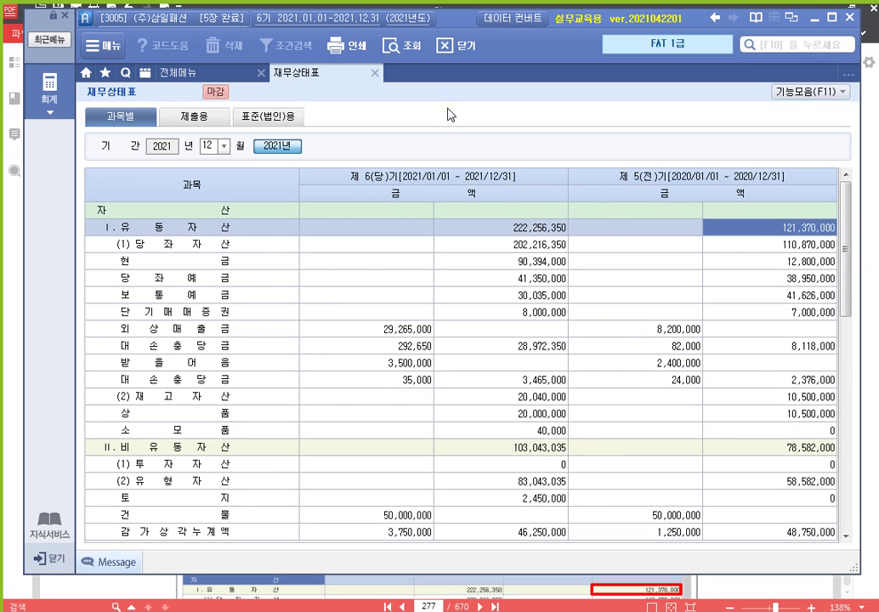
- Open the calculator, enter the 전기 유동자산 amount 121,370,000 as its first line, and set the second line's operator to division
key(ctrl+q)
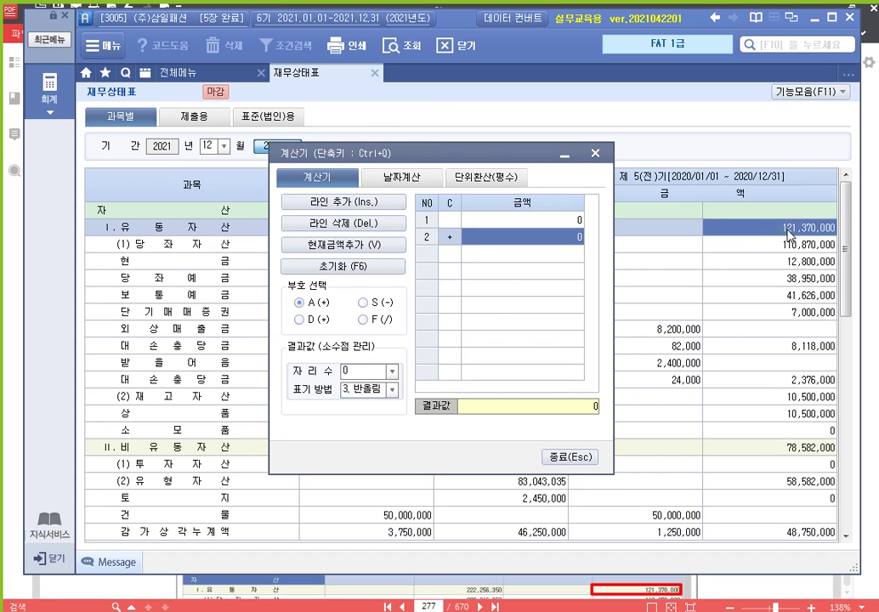
click(551, 221)
key(v)
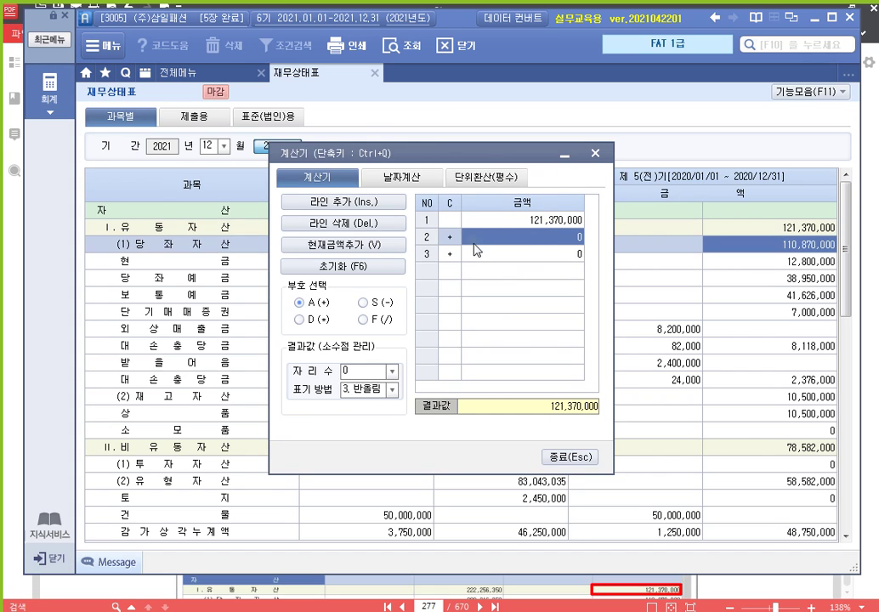
click(363, 320)
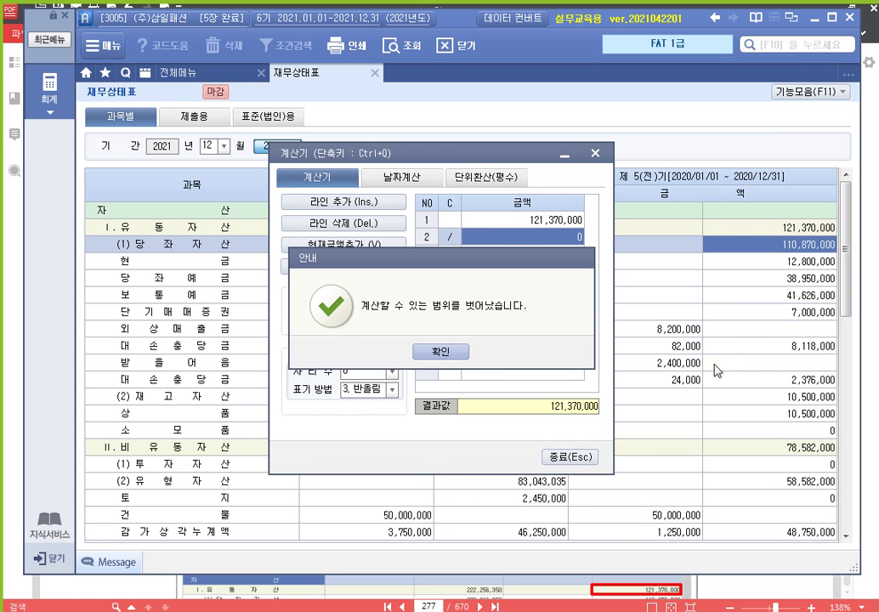
click(441, 352)
- Enter the 당기 유동부채 amount 172,375,000 from the 재무상태표 as the divisor in the calculator's second line
click(724, 299)
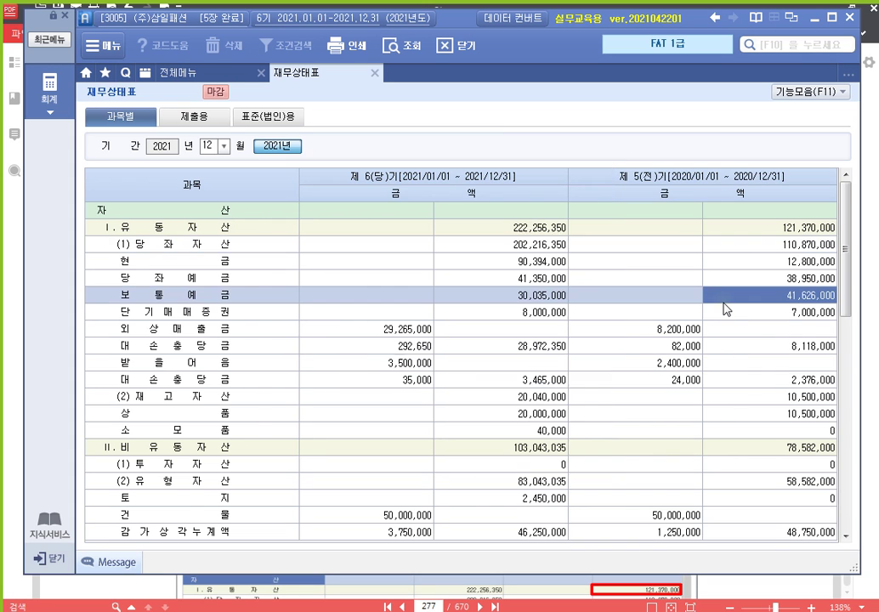
scroll(728, 310, down, 9)
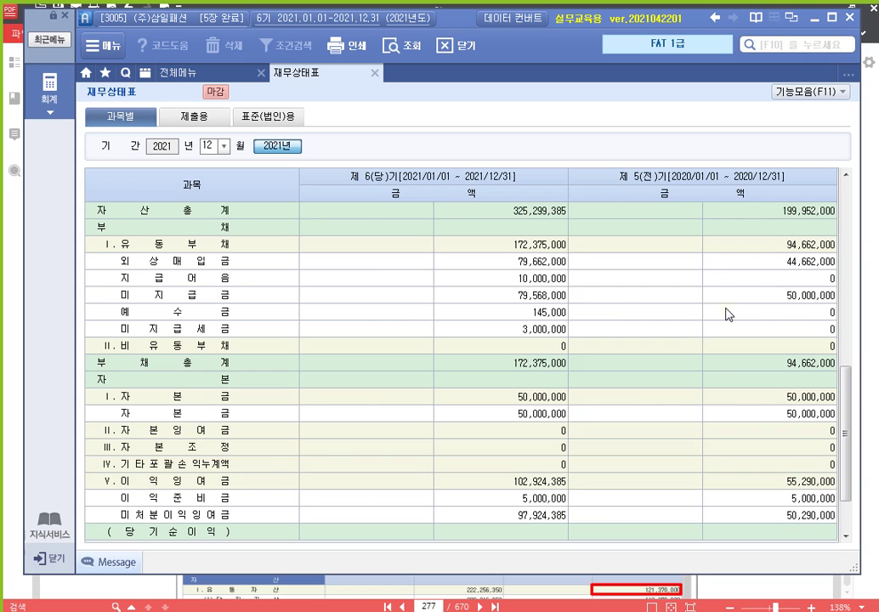
click(757, 250)
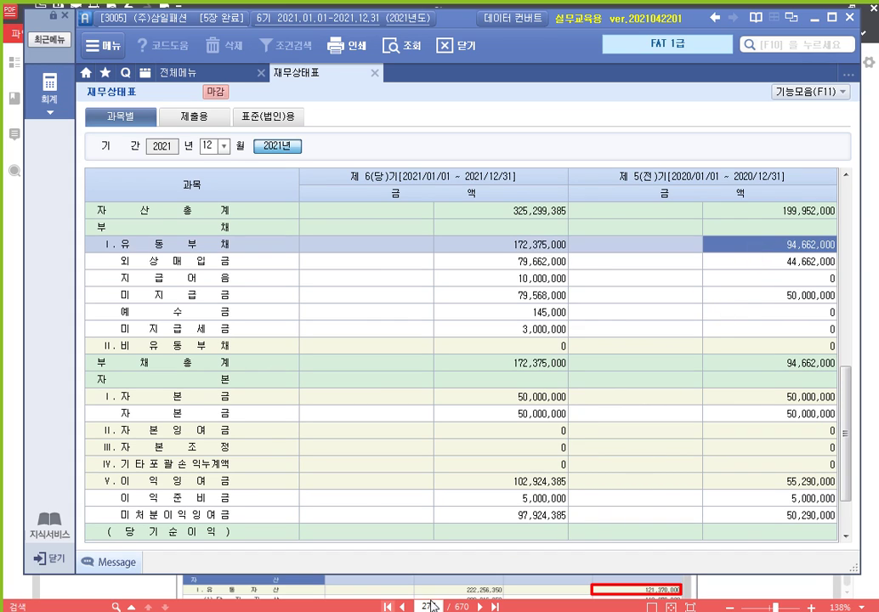
click(417, 481)
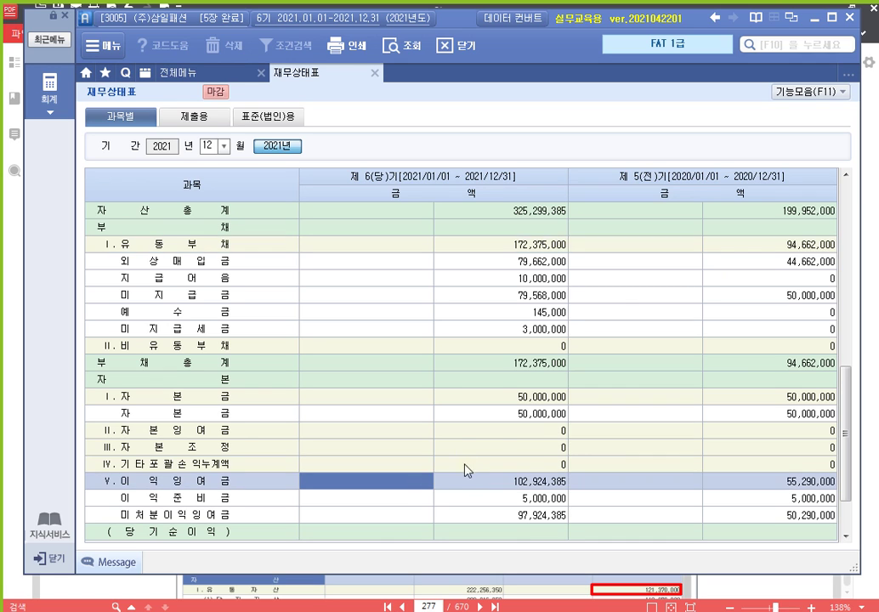
click(552, 244)
key(ctrl+q)
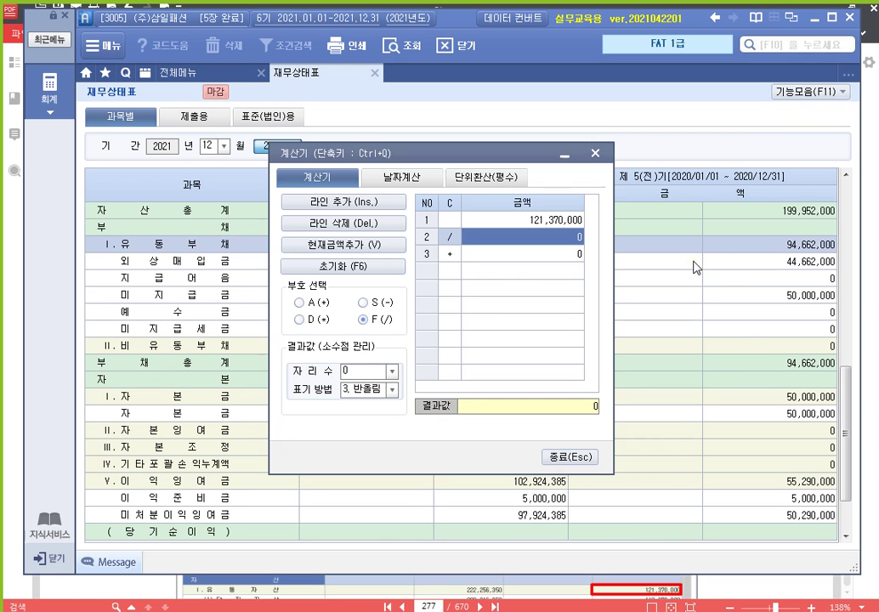
key(Return)
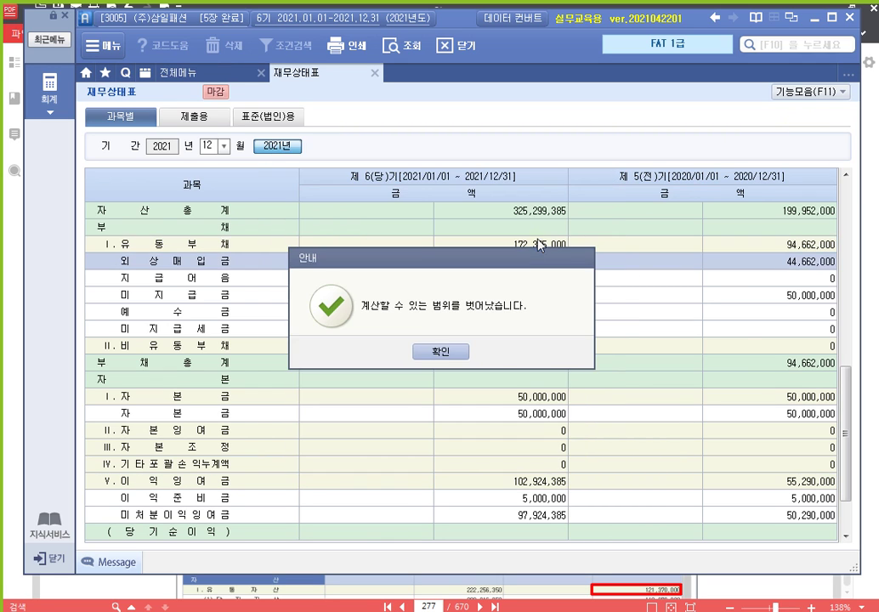
click(441, 358)
key(ctrl+q)
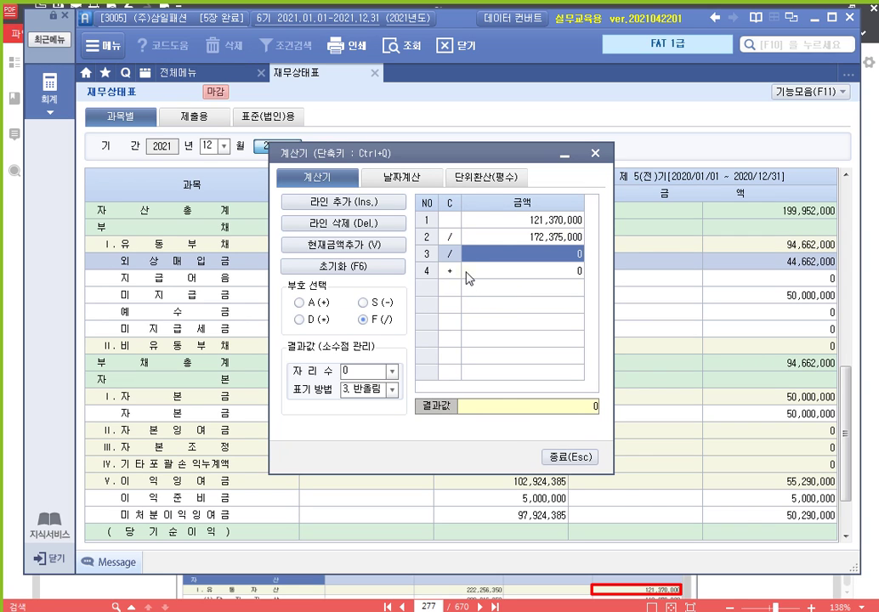
- Delete the calculator's surplus fourth line and make the third line a multiplication by 100
click(472, 273)
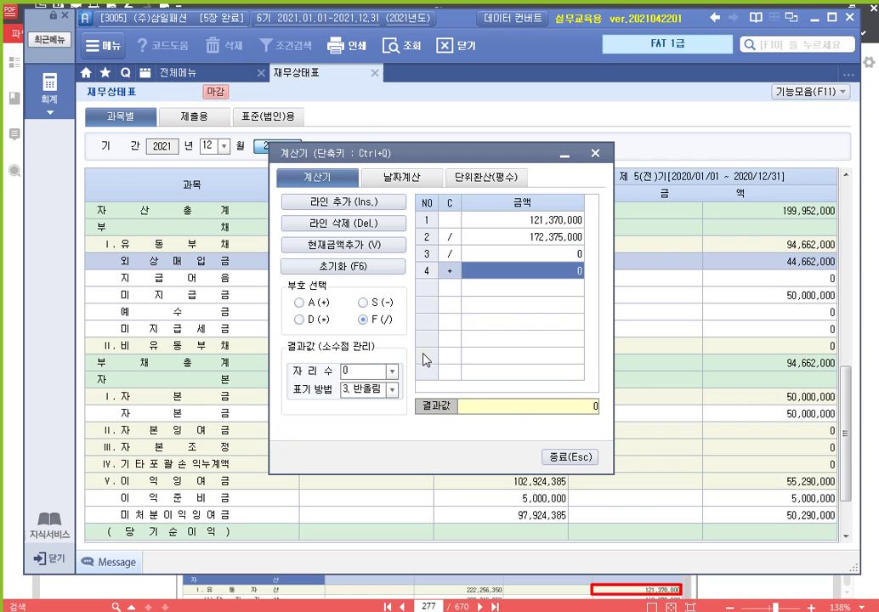
click(327, 223)
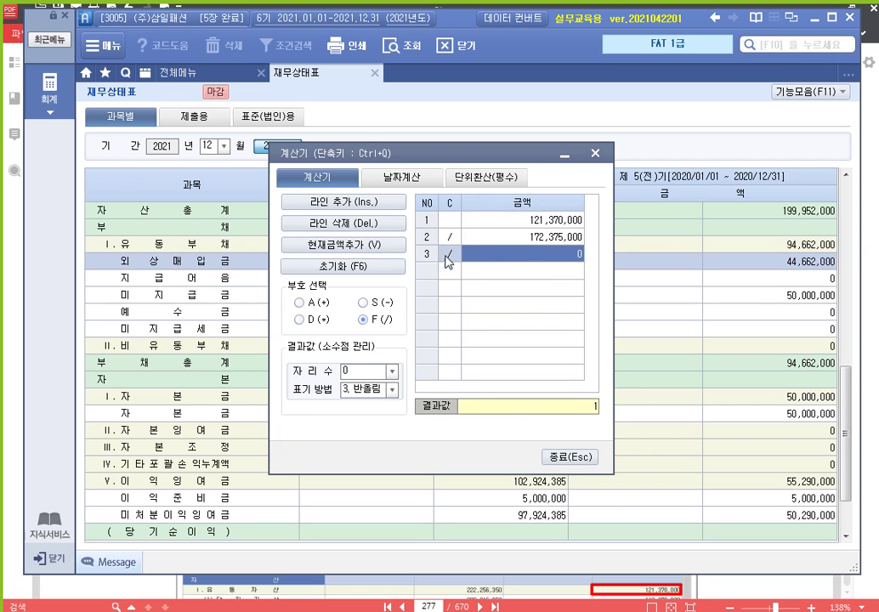
click(333, 325)
text(100)
key(Return)
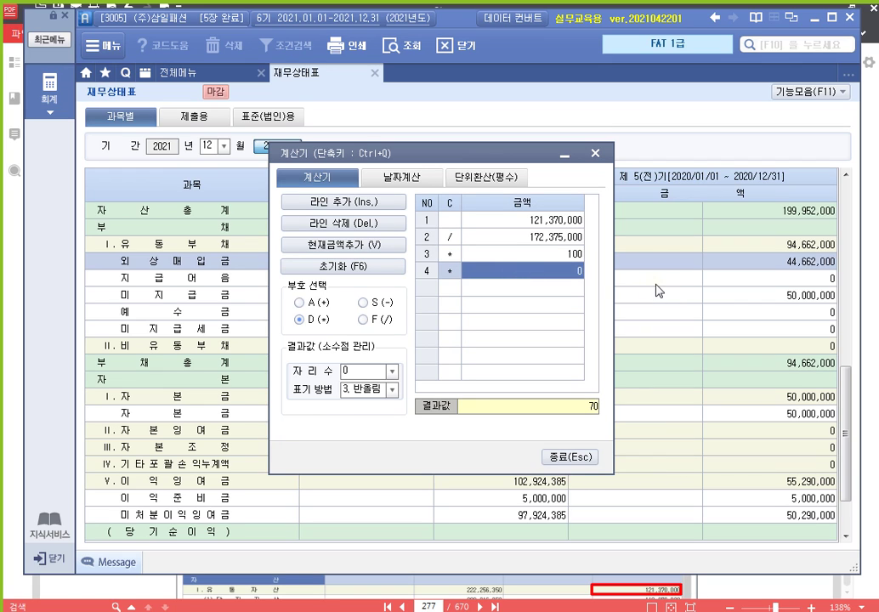
- Replace the calculator's divisor with the 전기 유동부채 amount 94,662,000 and delete the blank line before the 100
drag(502, 155, 493, 360)
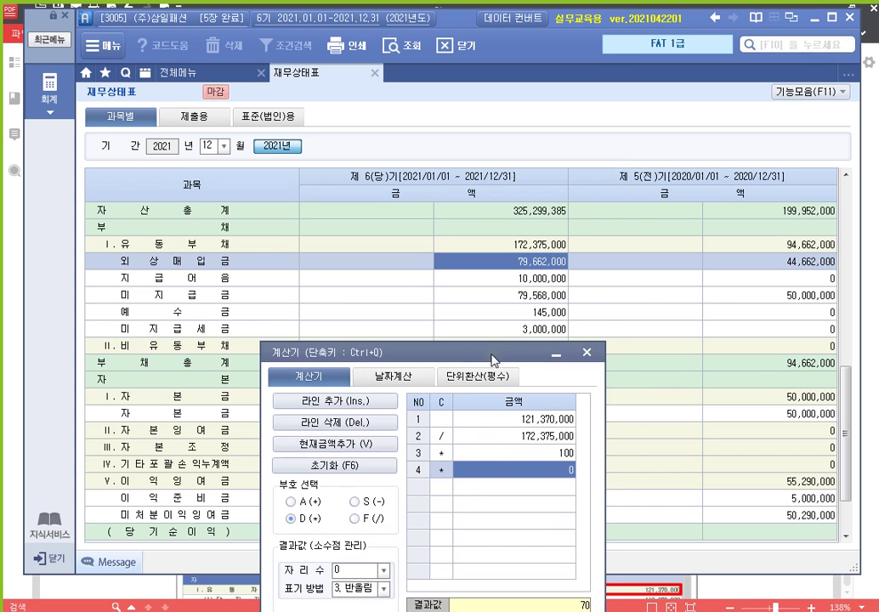
click(791, 248)
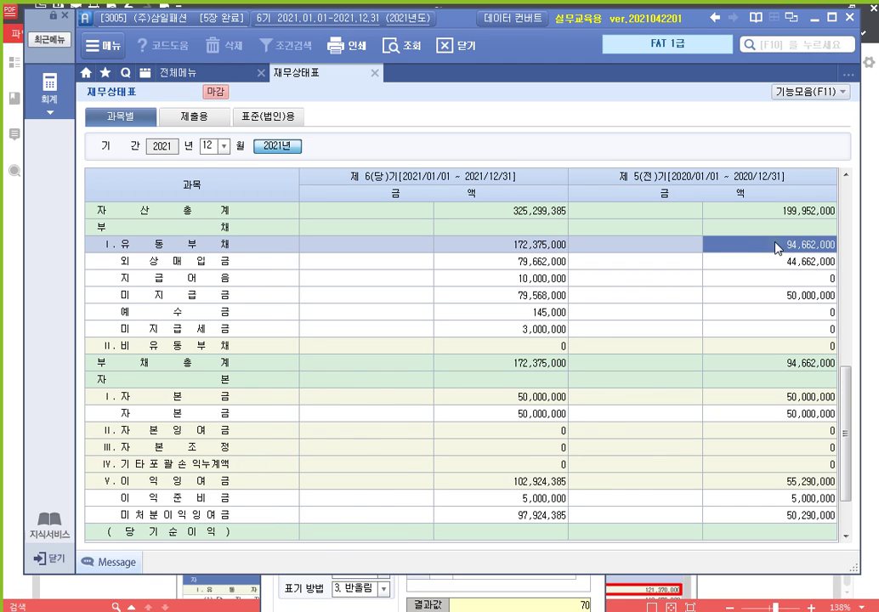
key(ctrl+q)
click(527, 442)
key(v)
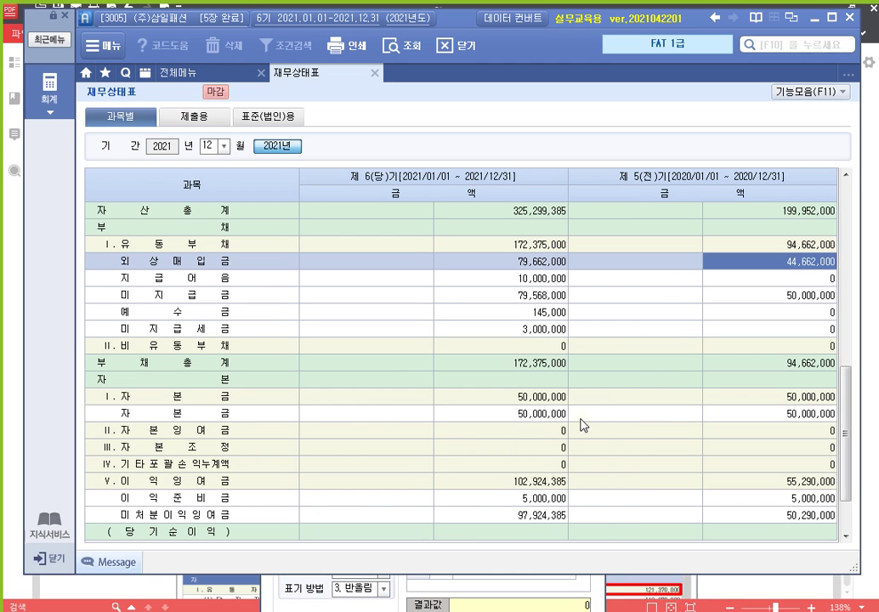
key(ctrl+q)
drag(487, 348, 490, 150)
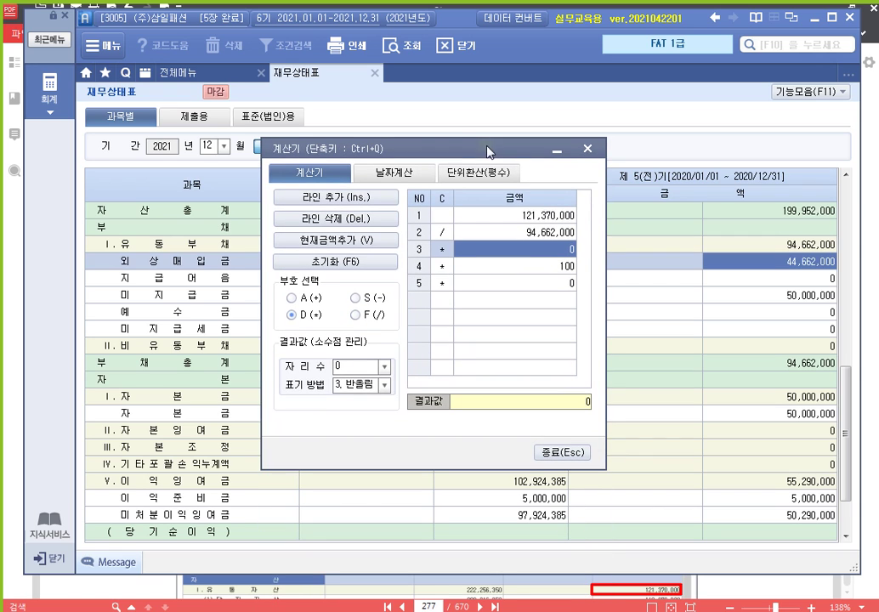
click(534, 232)
click(536, 249)
click(320, 219)
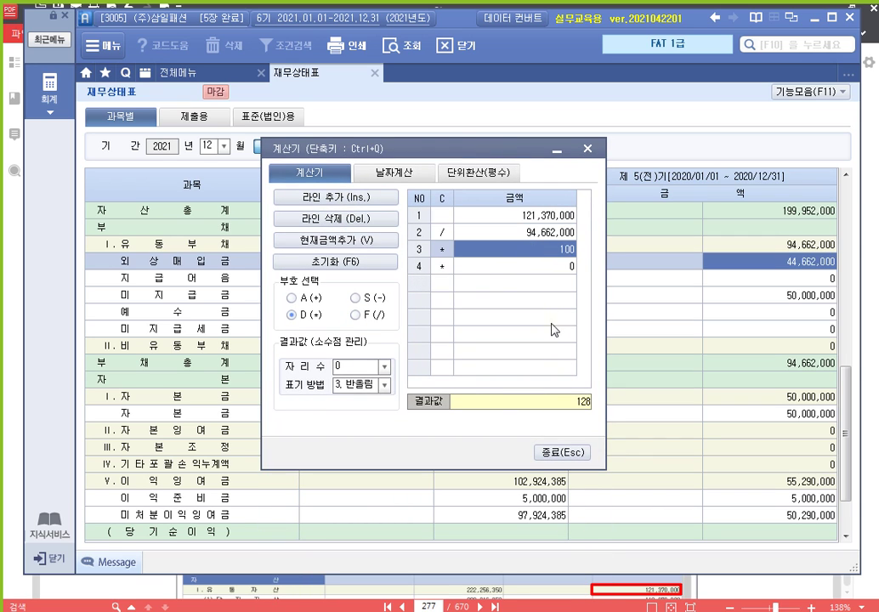
- Move the calculator higher over the 재무상태표 and check its 유동자산, 유동부채 and 100 lines for the 유동비율
drag(359, 141, 344, 56)
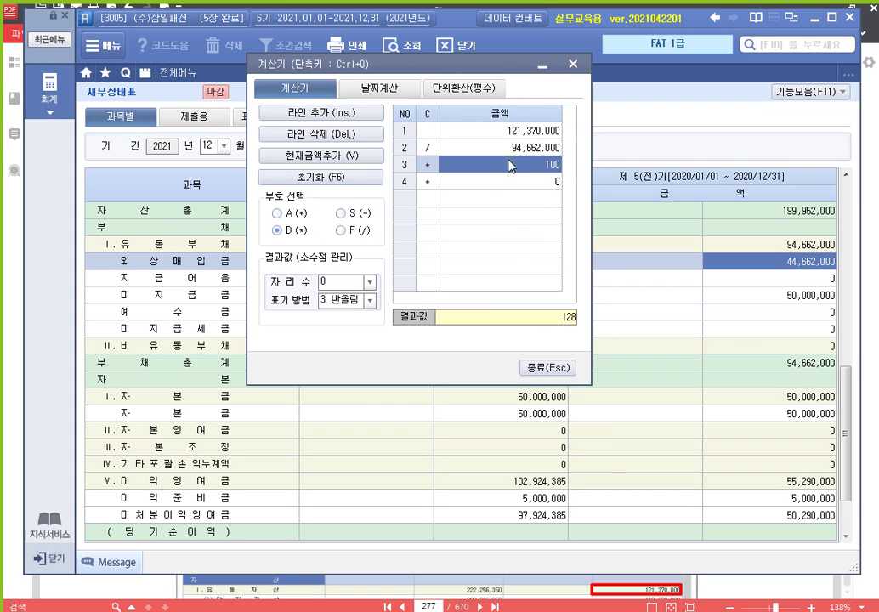
click(527, 133)
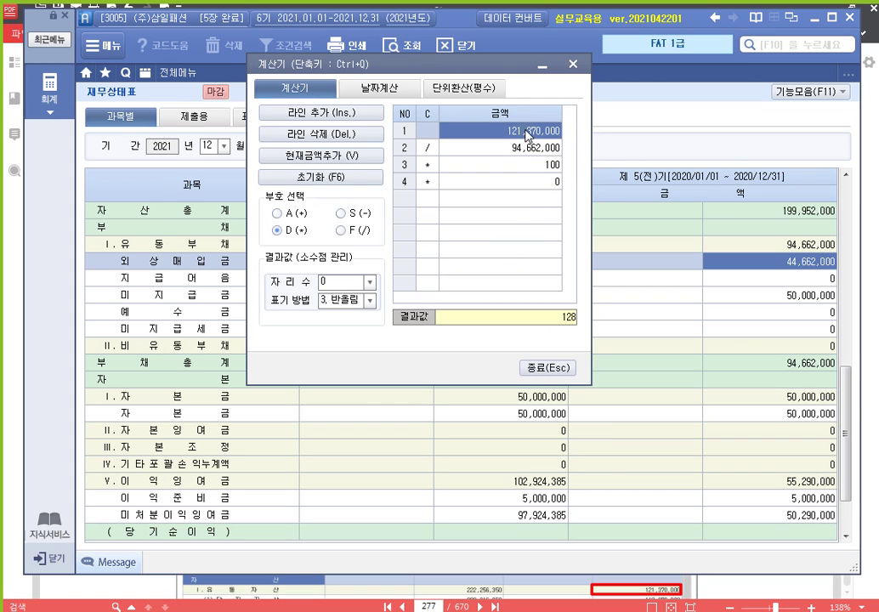
click(518, 147)
click(530, 167)
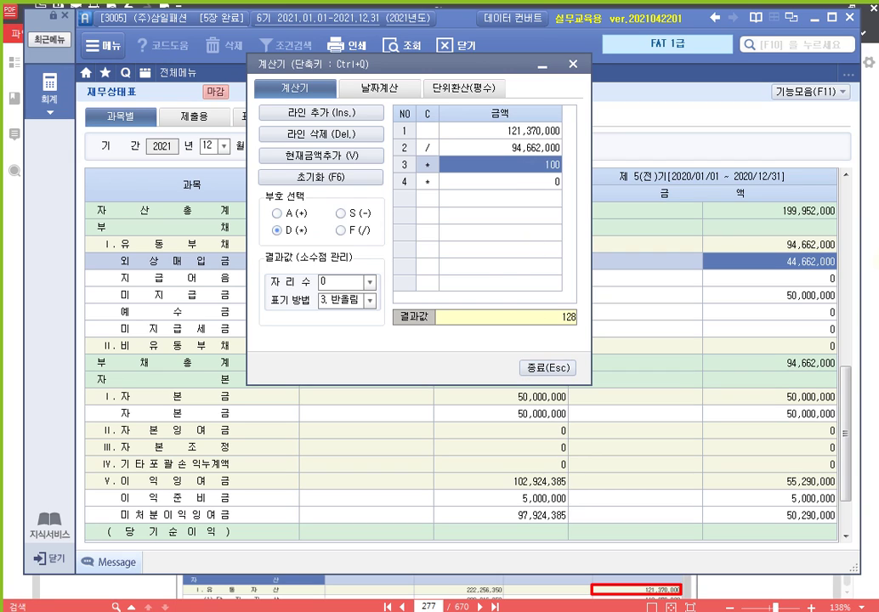
- Switch to the 알PDF textbook's 재무상태표 ratio formulas on page 276 and bring the calculator in front of them
key(alt+Tab)
scroll(493, 339, up, 10)
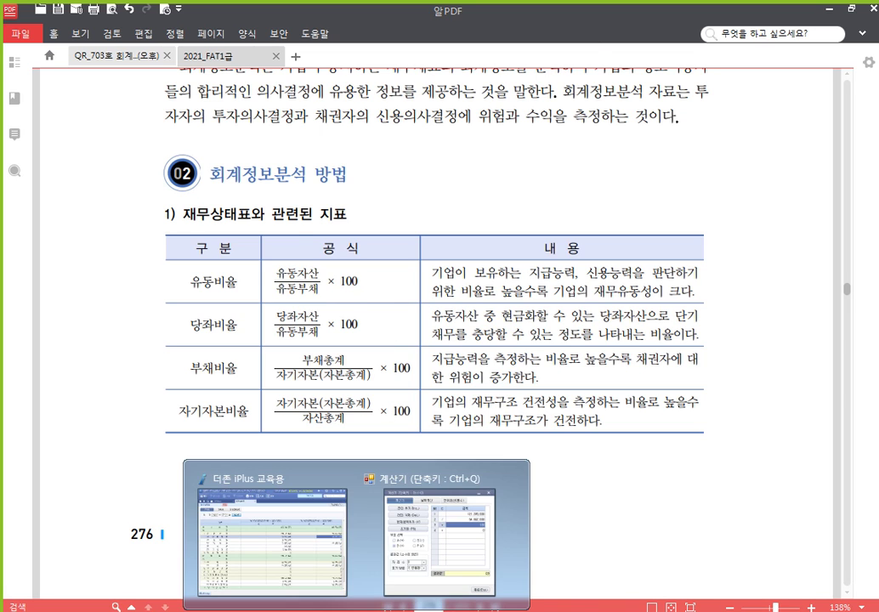
click(432, 520)
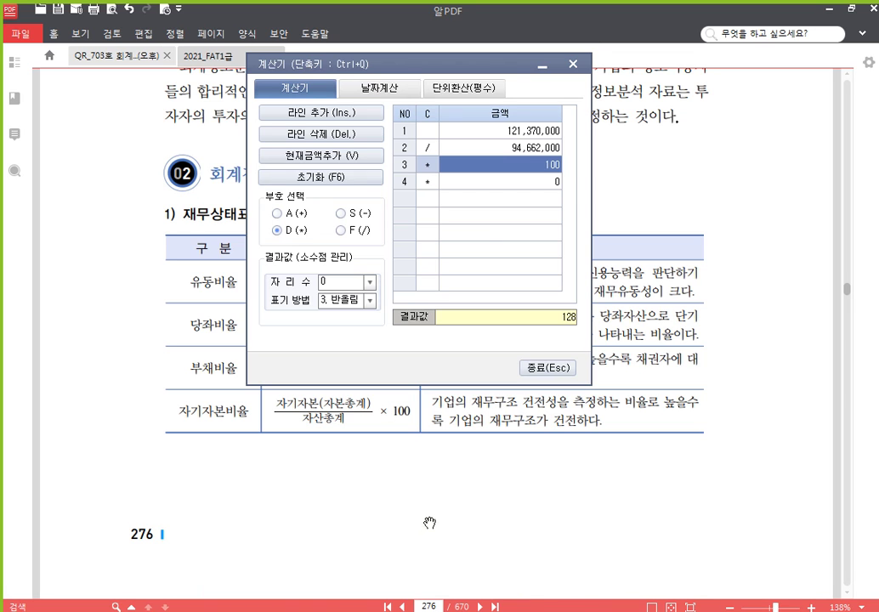
- Review the calculator's 유동비율 lines, close the calculator, and go to the 회계정보 활용하기 questions on page 277
click(527, 134)
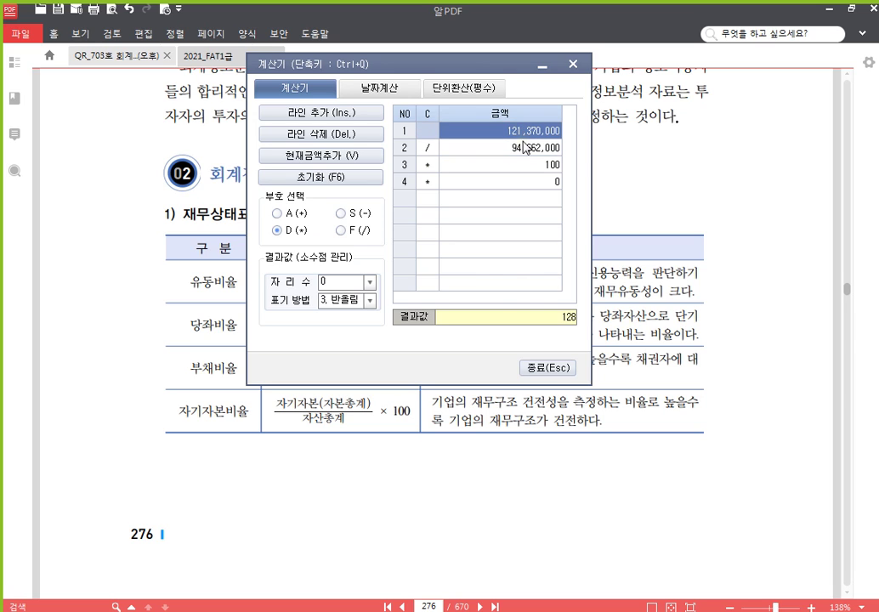
click(523, 148)
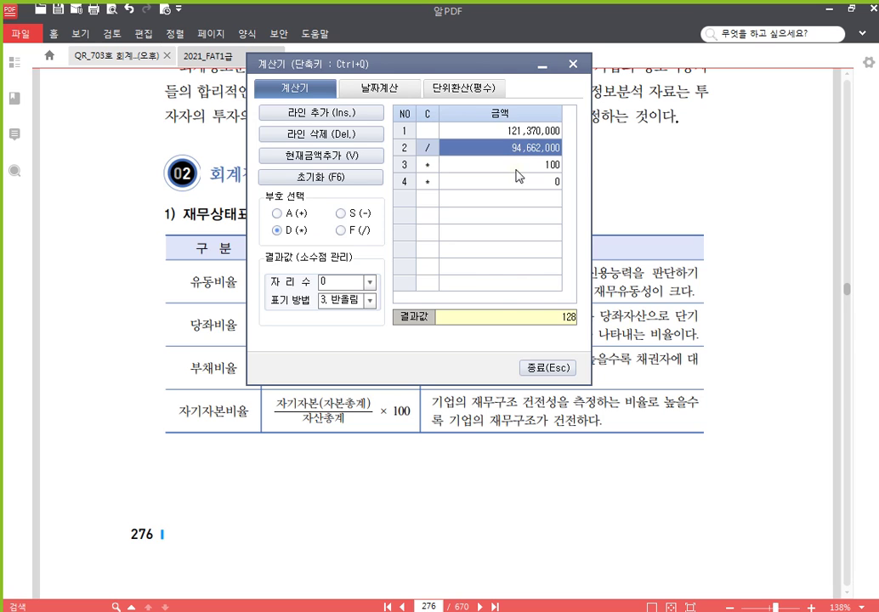
click(519, 167)
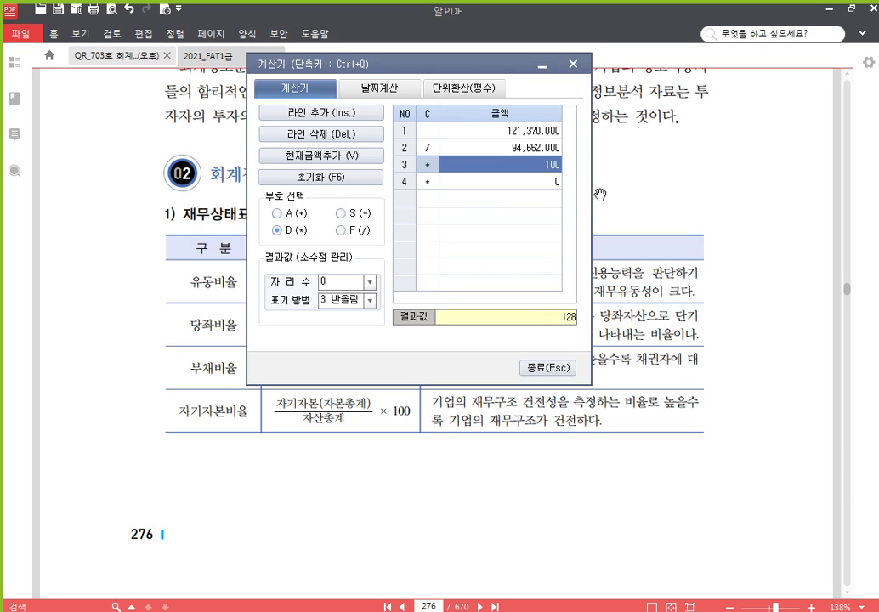
click(574, 65)
scroll(498, 329, down, 10)
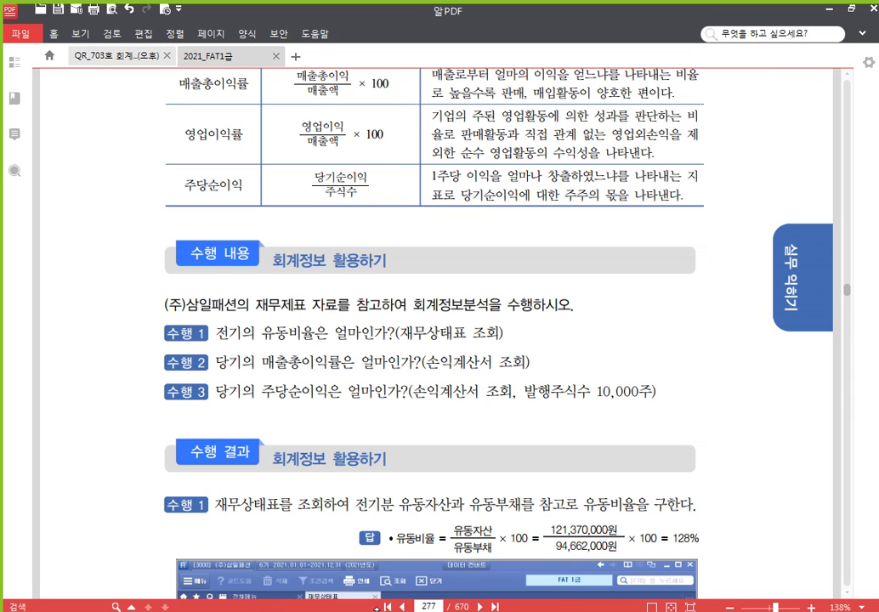
- Switch to Smart A, replace the open 재무상태표 with the 손익계산서, and query it for month 12 of 2021
key(alt+Tab)
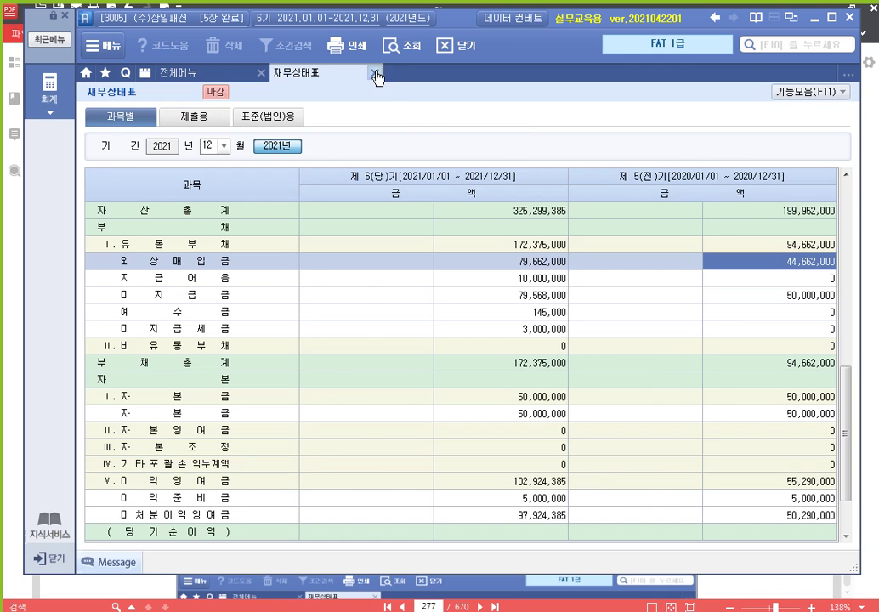
click(375, 72)
click(699, 184)
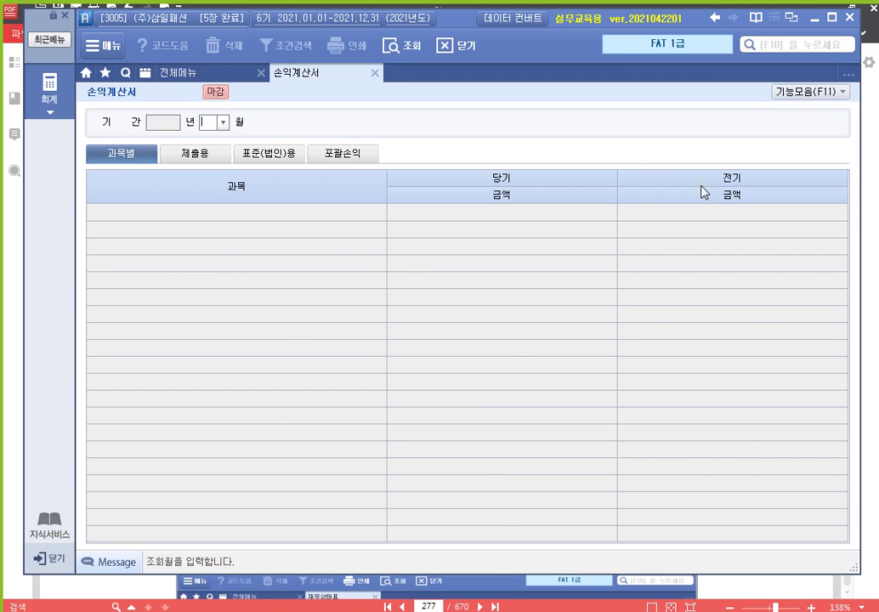
text(12)
key(Return)
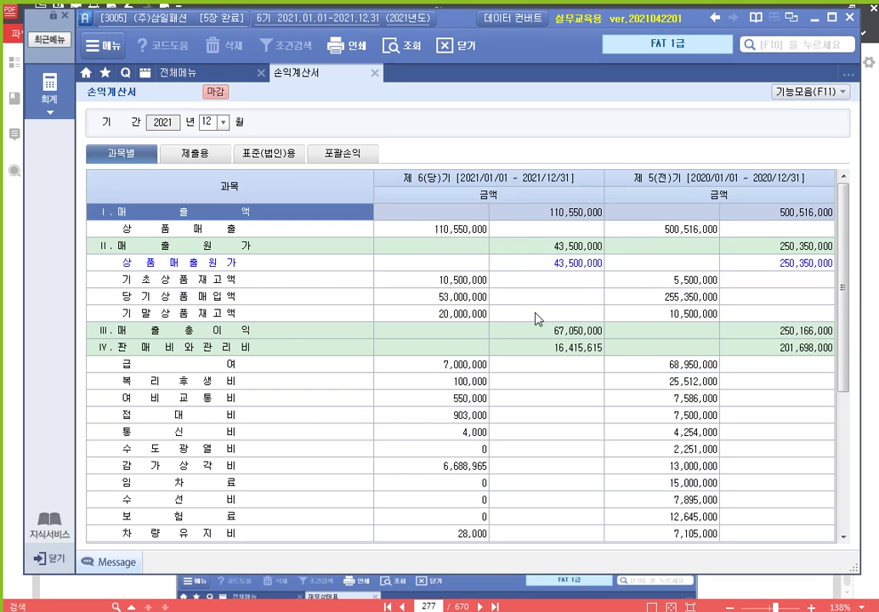
- Locate the 당기 매출액 and 매출총이익 amounts in the 손익계산서
click(570, 220)
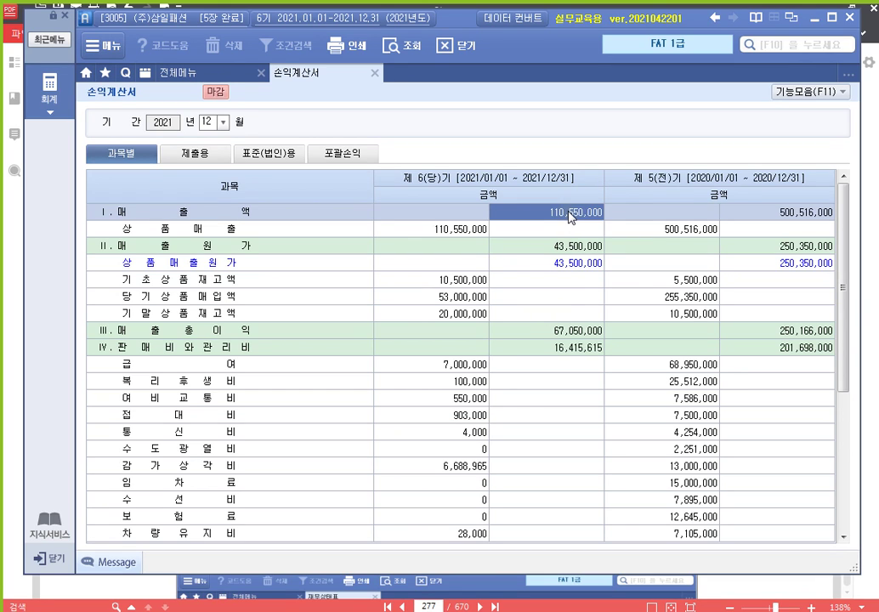
click(571, 331)
click(579, 213)
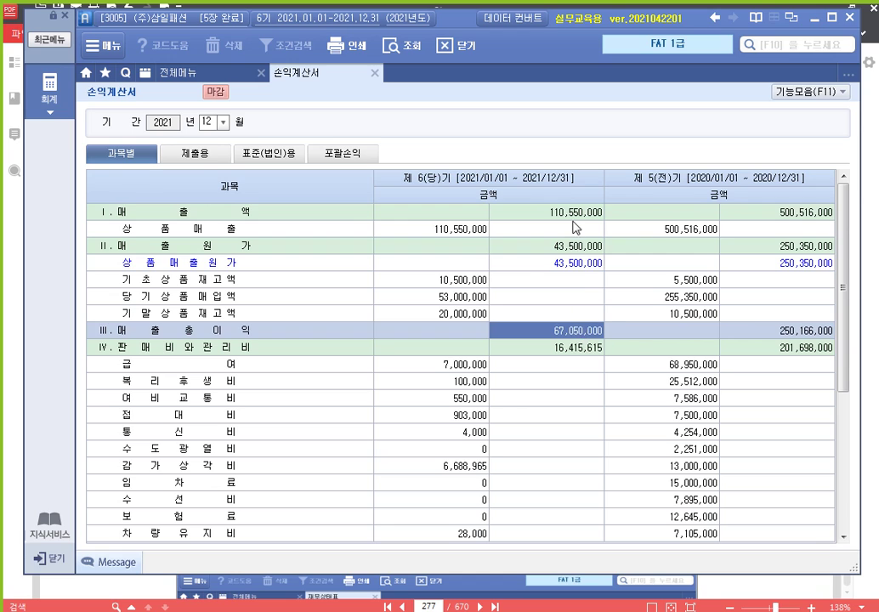
click(580, 214)
click(580, 332)
click(573, 215)
- Calculate the 당기 매출총이익률 in the calculator: 매출총이익 67,050,000 divided by 매출액 110,550,000, multiplied by 100
click(580, 336)
key(ctrl+q)
drag(499, 155, 351, 117)
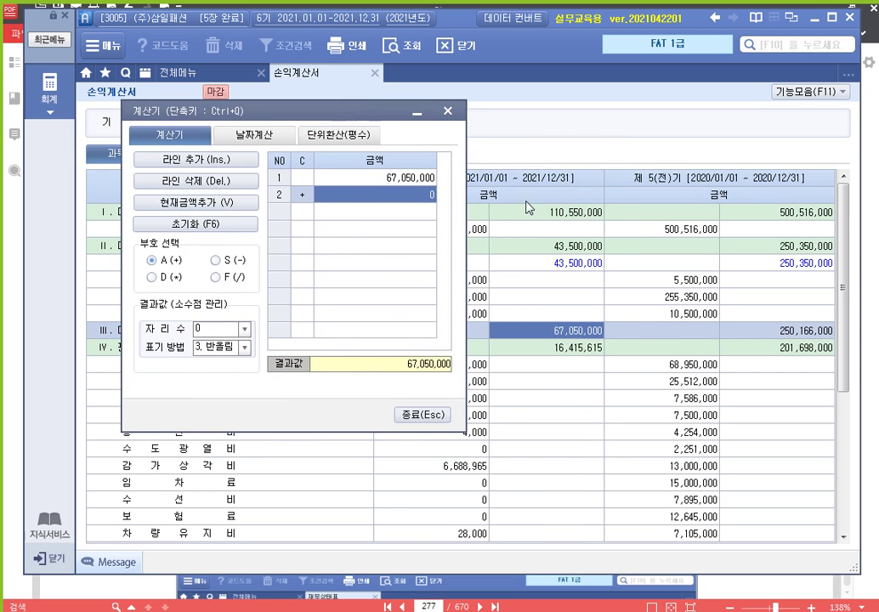
click(215, 260)
click(215, 277)
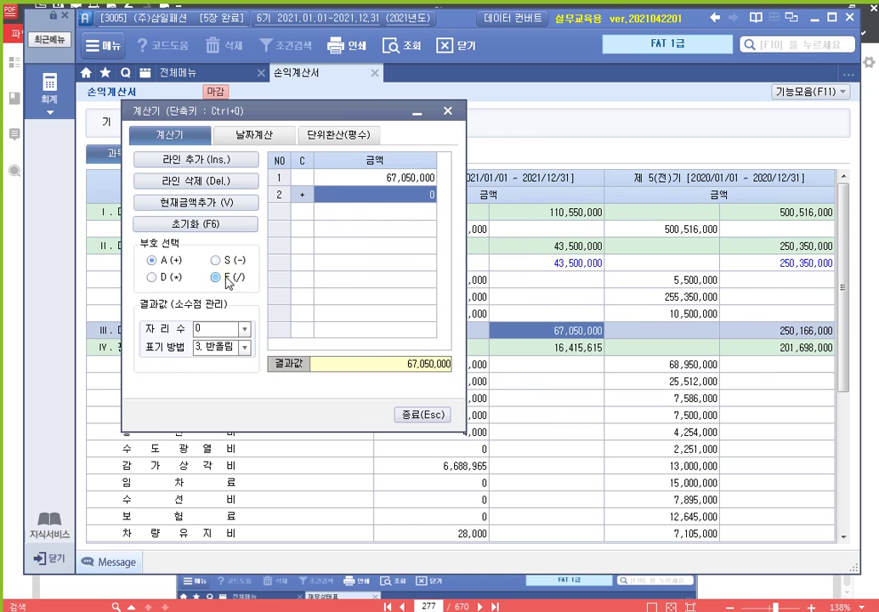
click(572, 214)
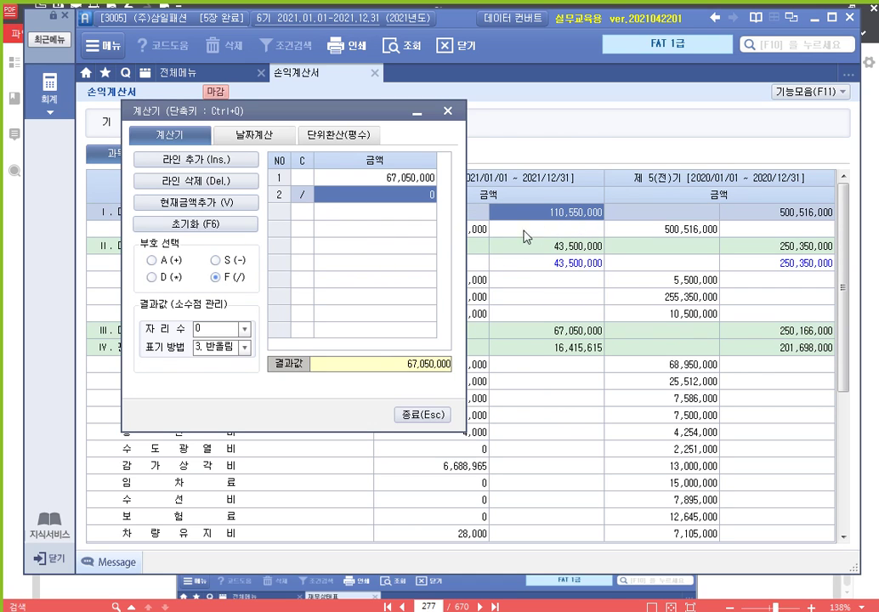
key(Return)
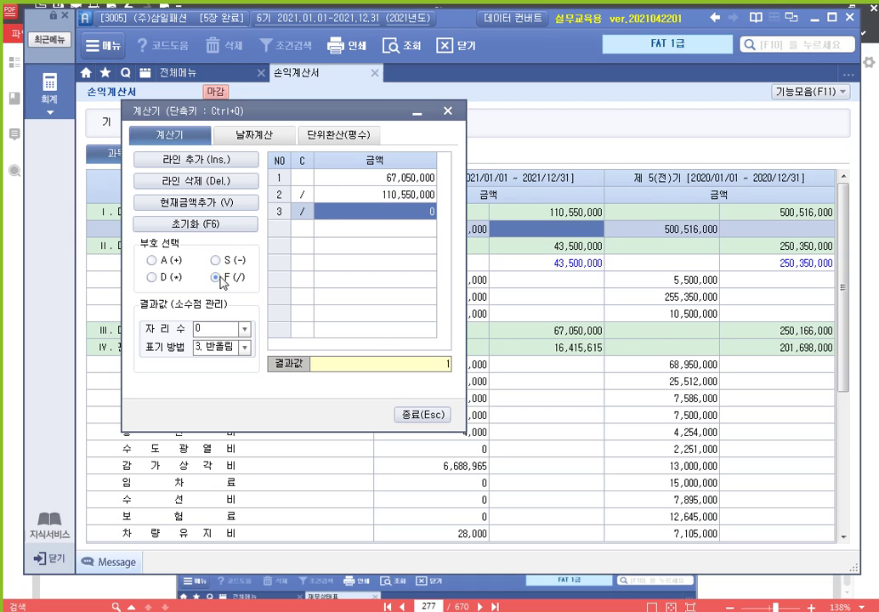
click(151, 277)
text(100)
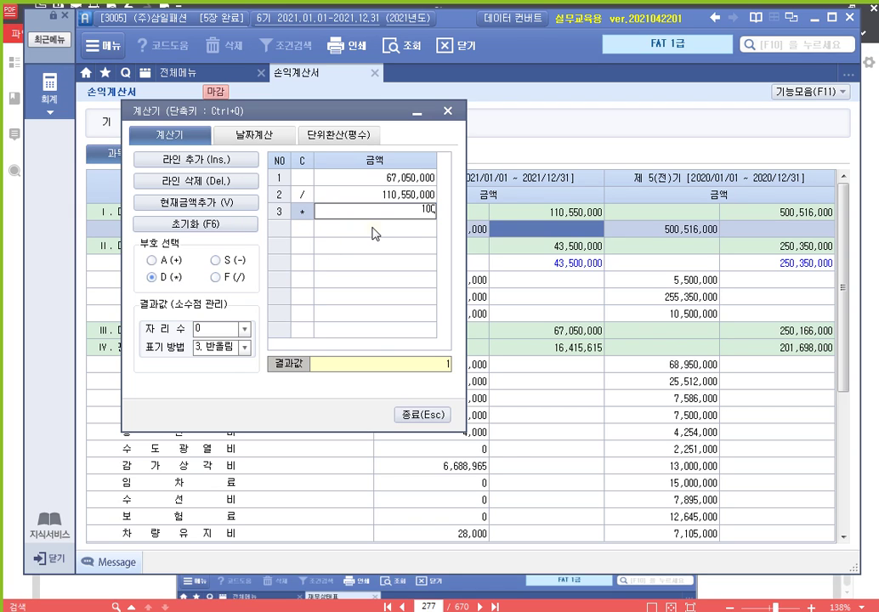
key(Return)
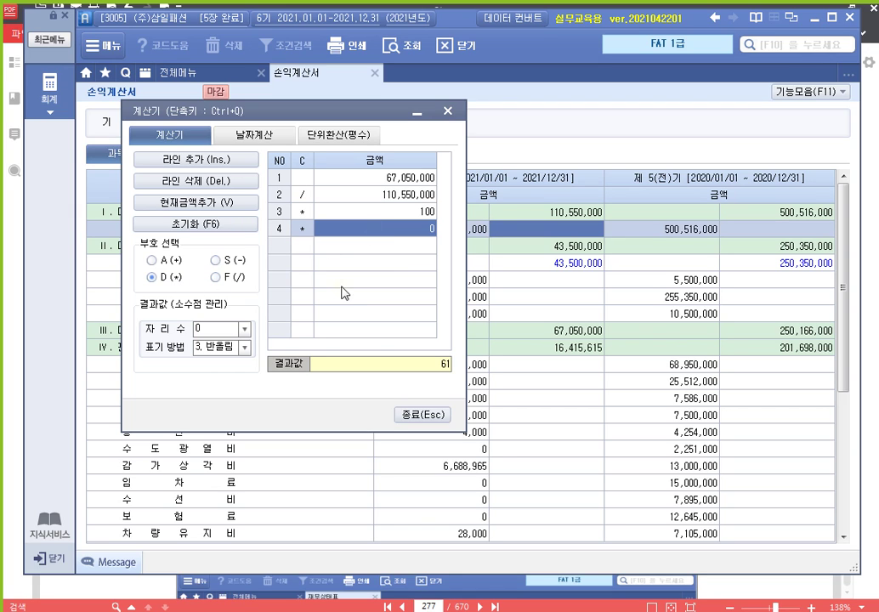
- Set the calculator's 자리수 to 2 and recalculate the result
click(233, 352)
click(244, 329)
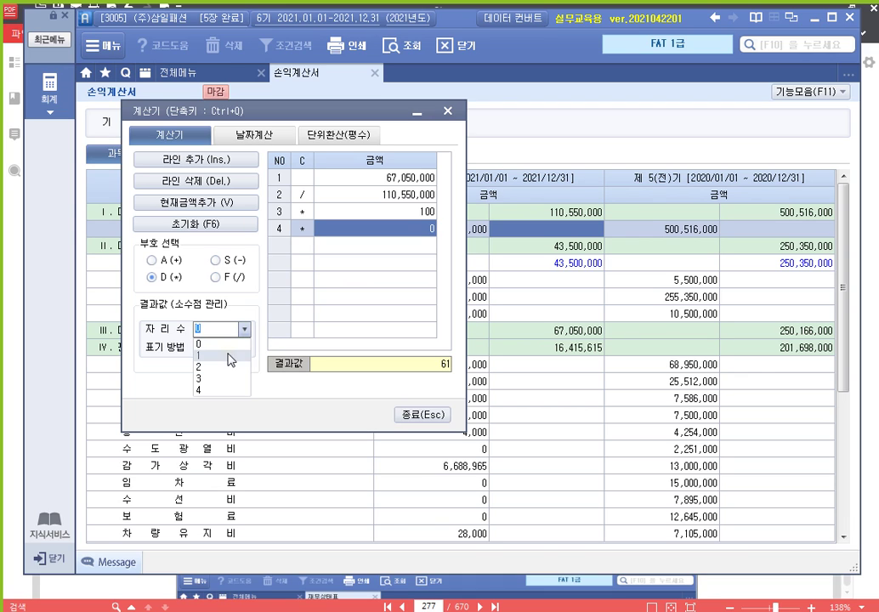
click(228, 366)
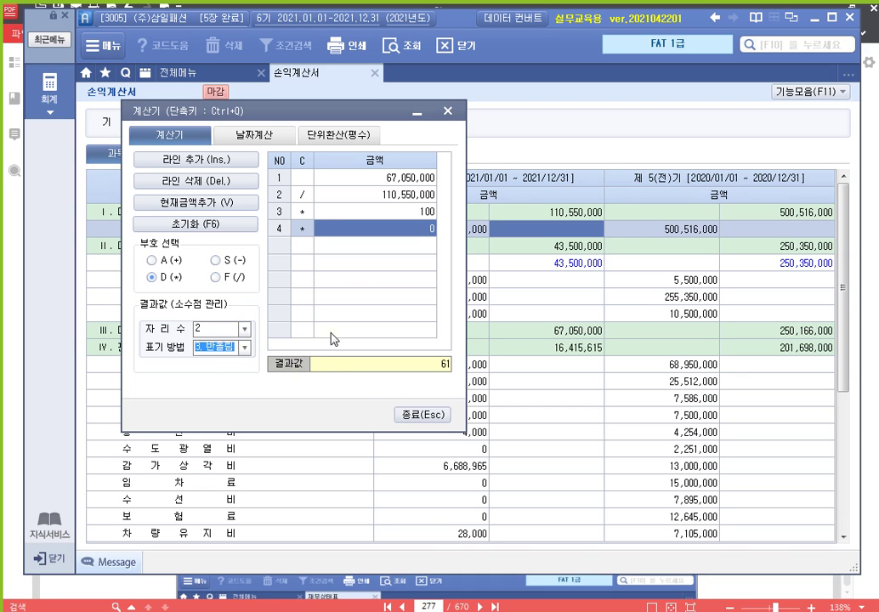
click(375, 218)
key(Return)
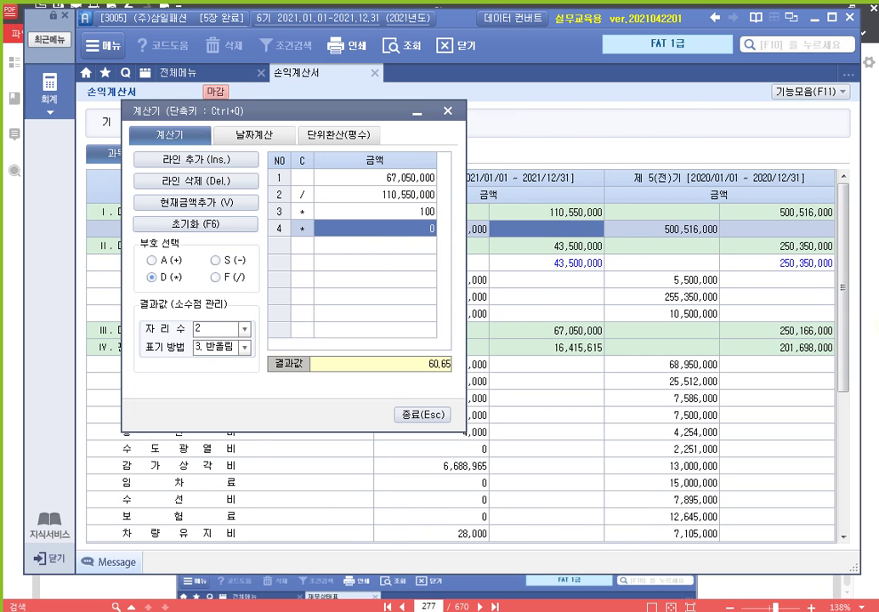
- Switch to the textbook and compare the calculator lines with the 매출총이익률 formula on page 277
click(863, 325)
drag(375, 114, 665, 212)
scroll(326, 205, up, 3)
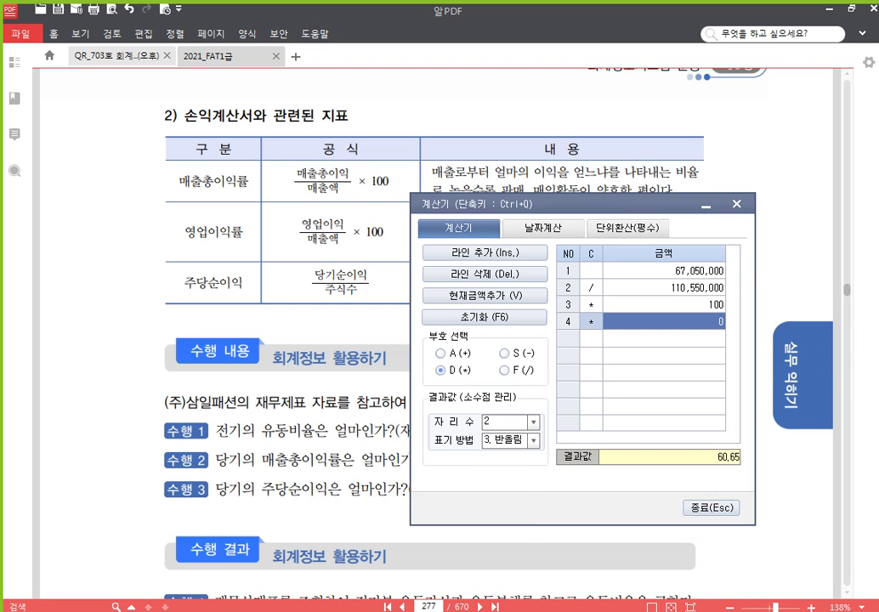
- Return to the Smart A 손익계산서 and check the 당기 매출액 and 매출총이익 against the calculator, moving it clear of the amounts
click(243, 421)
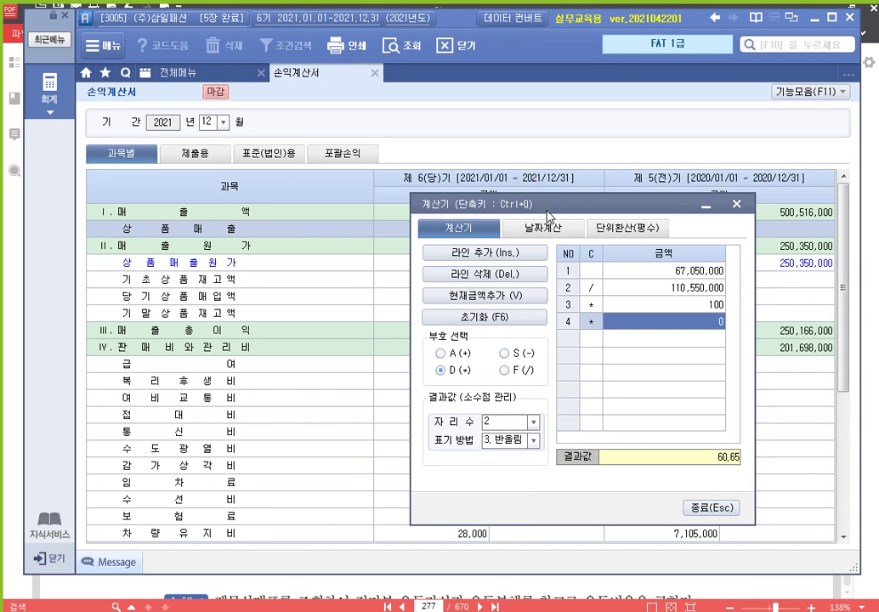
drag(548, 217, 751, 275)
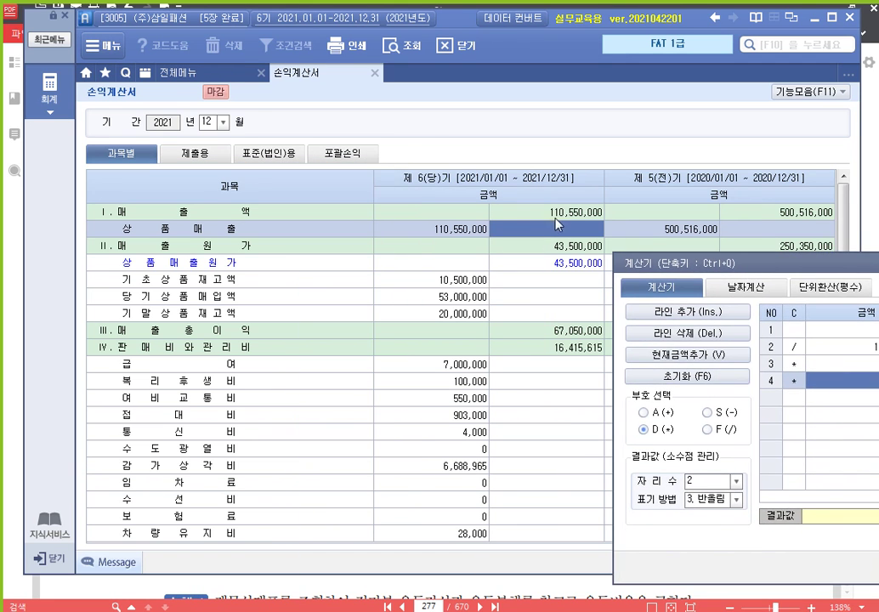
click(561, 214)
click(556, 330)
click(567, 218)
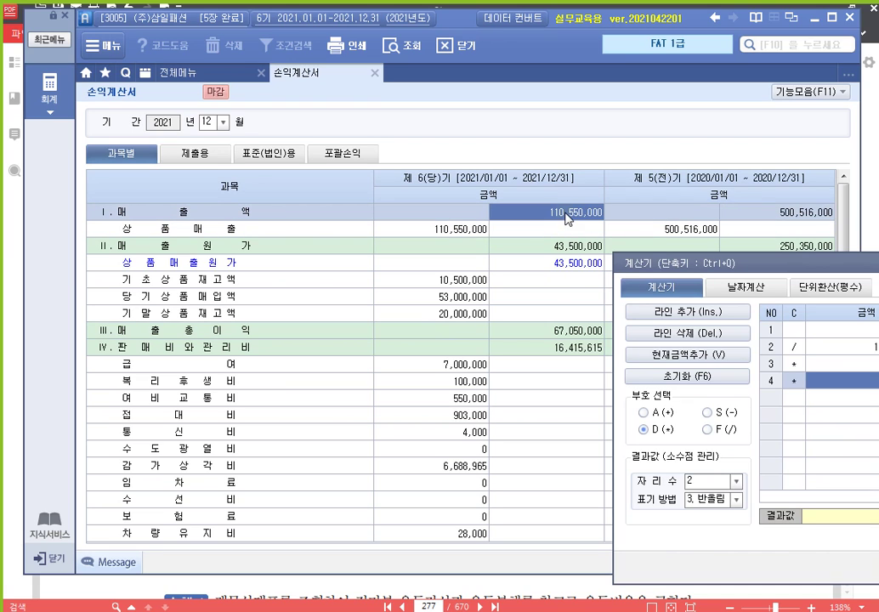
click(571, 330)
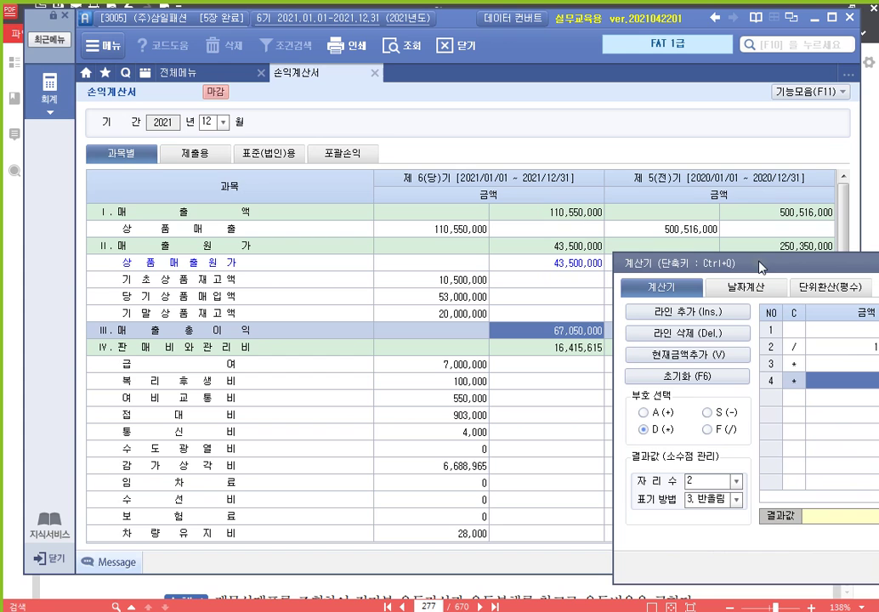
drag(761, 267, 233, 132)
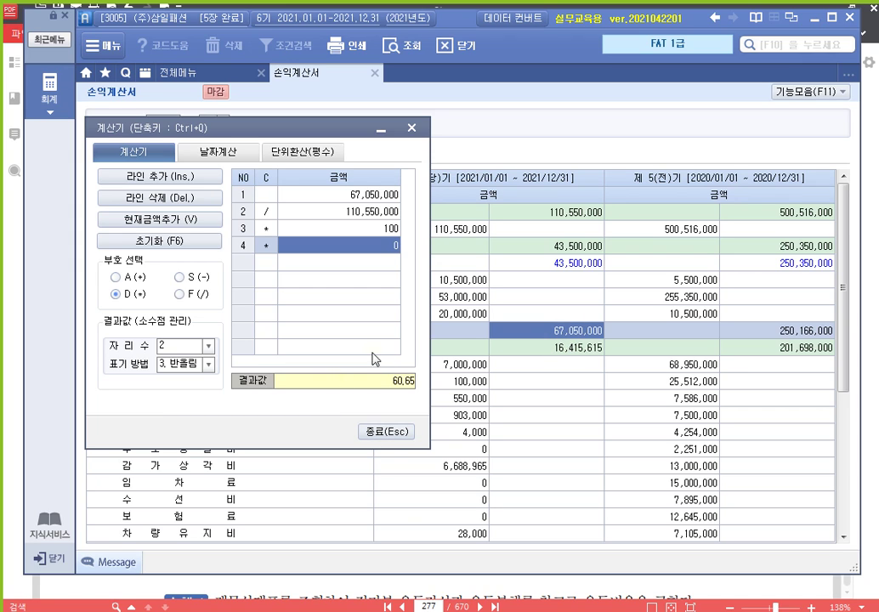
- Close the calculator and read the 수행 3 question on 주당순이익 in the textbook
click(397, 435)
key(alt+Tab)
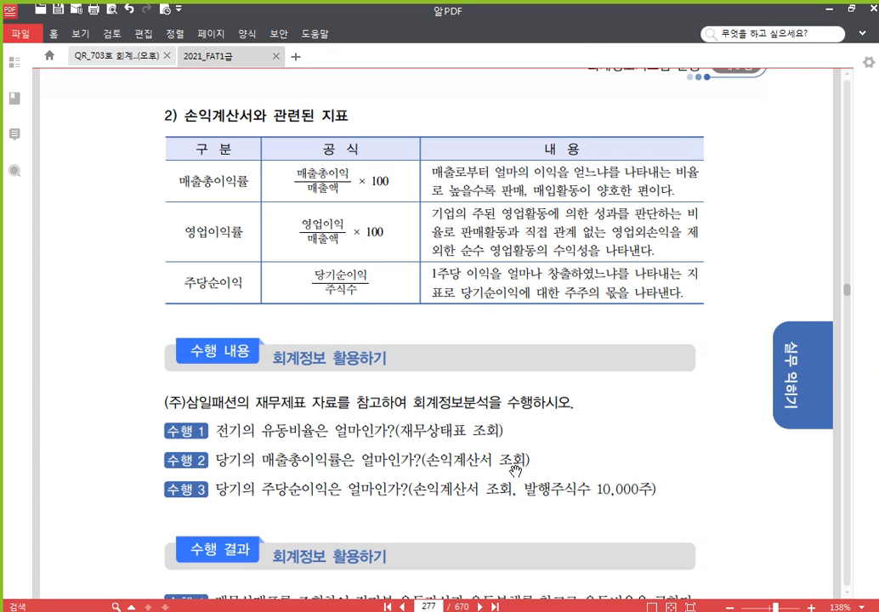
scroll(449, 526, down, 3)
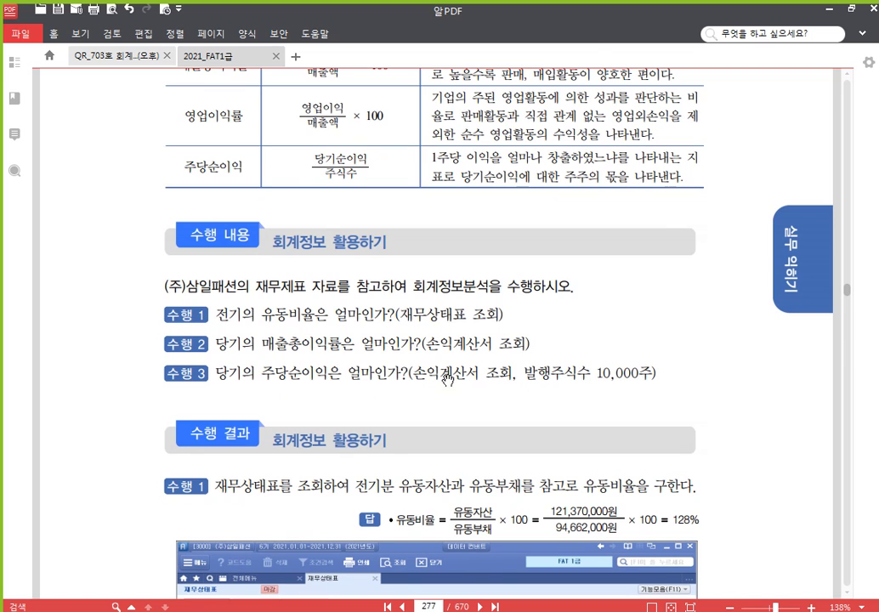
scroll(612, 378, down, 1)
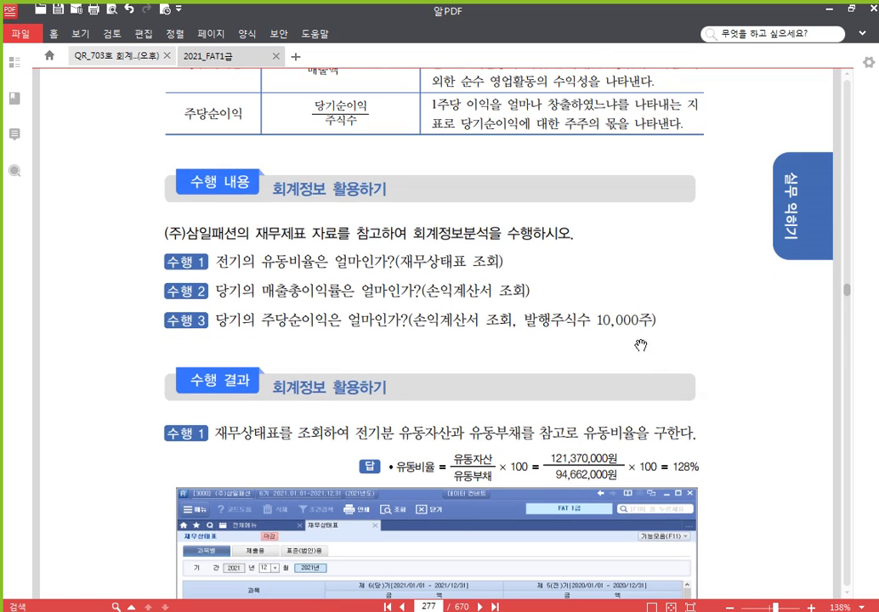
- Switch back to the Smart A 손익계산서 and find the 당기순이익 amount for the current period
key(alt+Tab)
click(433, 385)
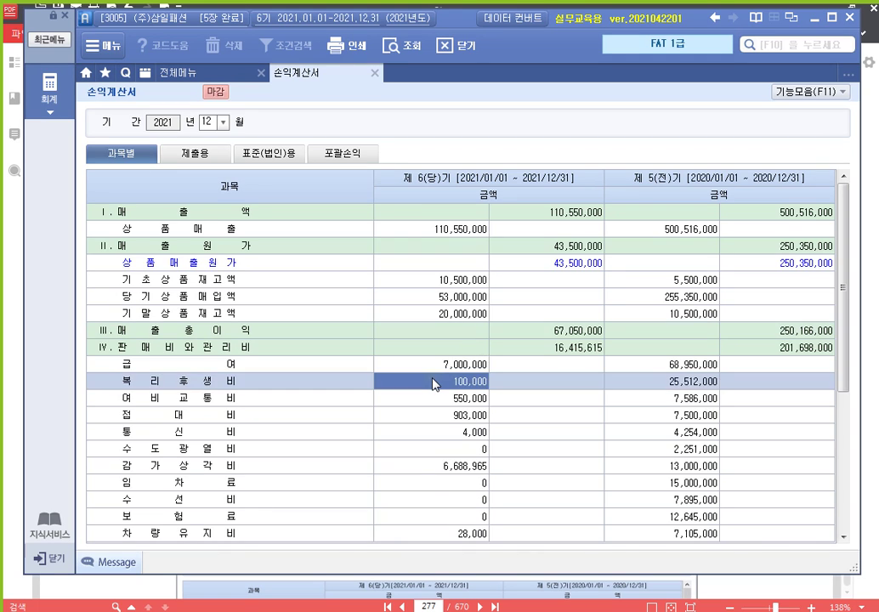
scroll(434, 384, down, 4)
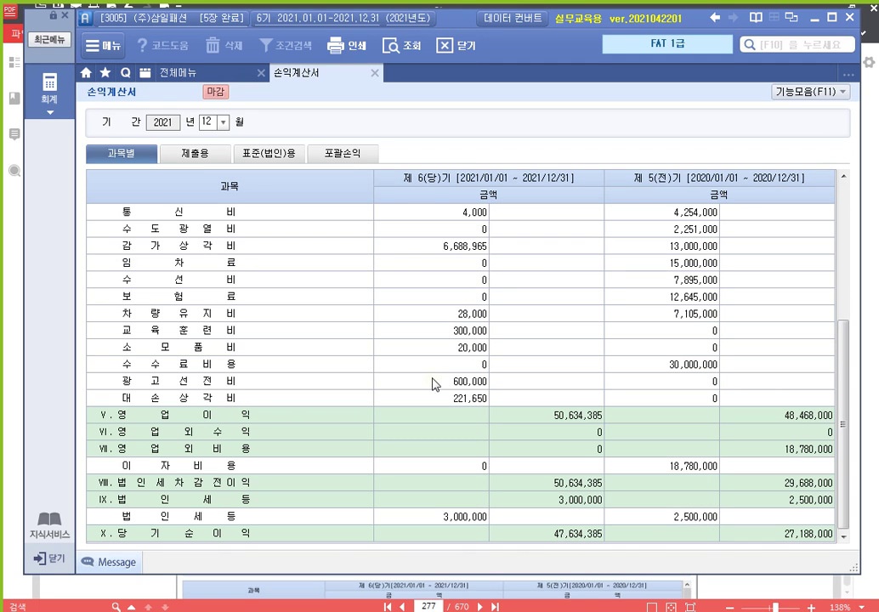
click(575, 539)
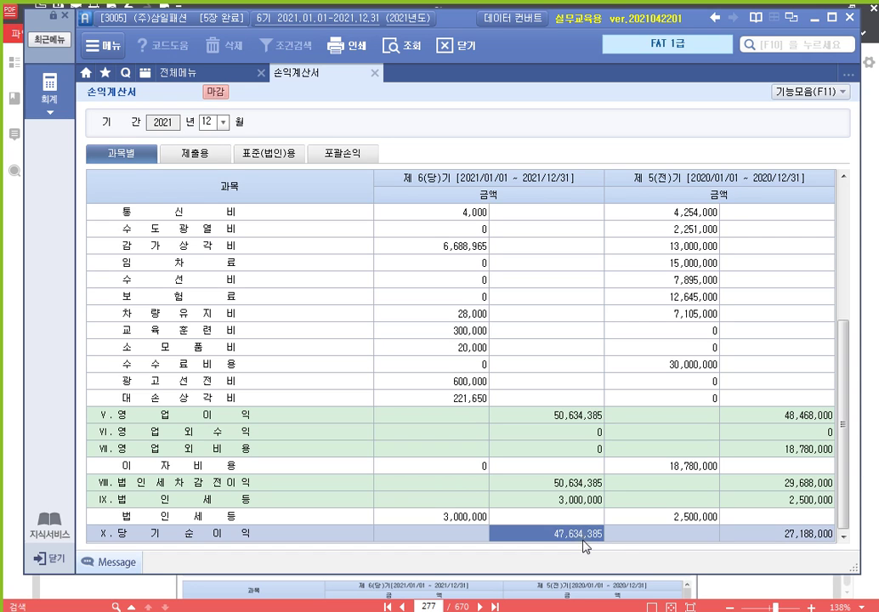
- Work out the 당기 주당이익 in the 주당손익 calculation by entering the issued share count as 주식수, and cancel the dialog
click(810, 93)
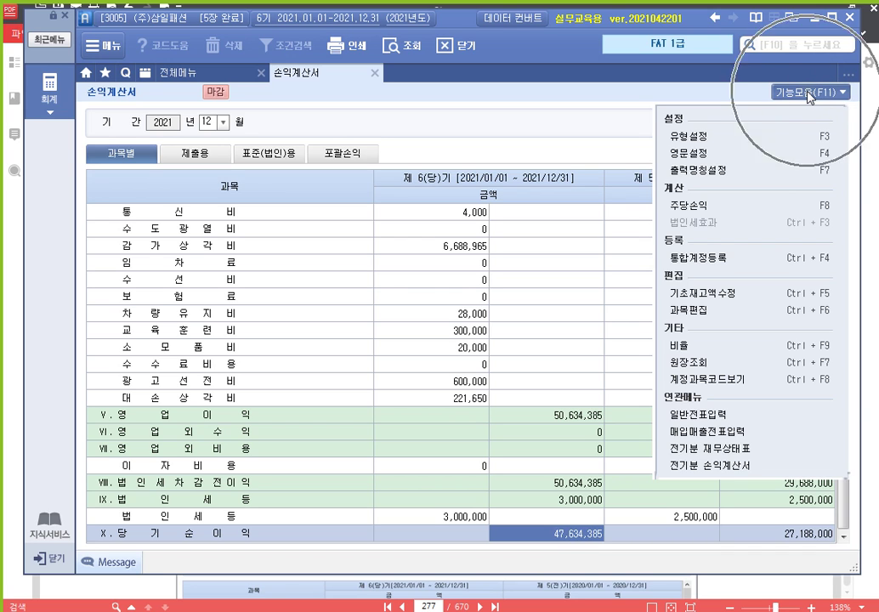
click(735, 213)
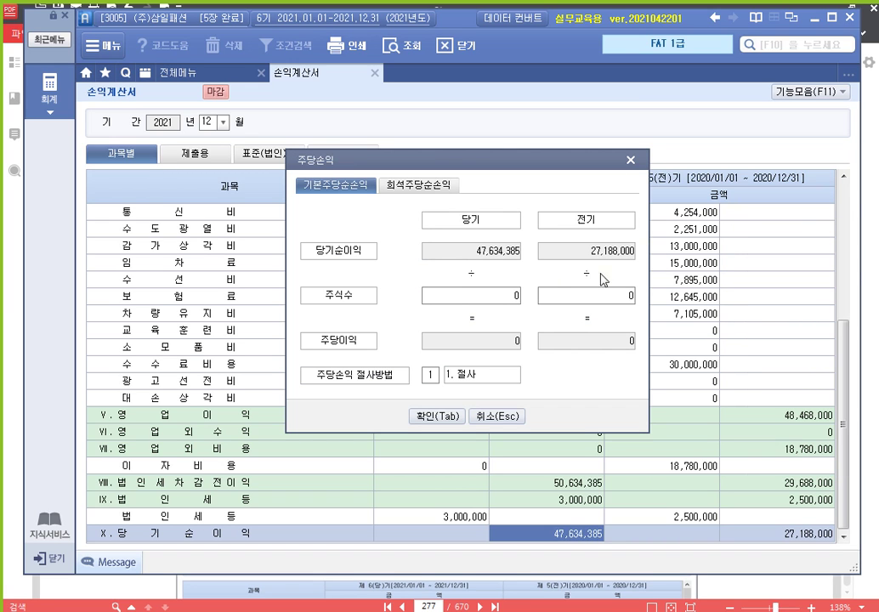
click(463, 298)
text(100000)
key(Return)
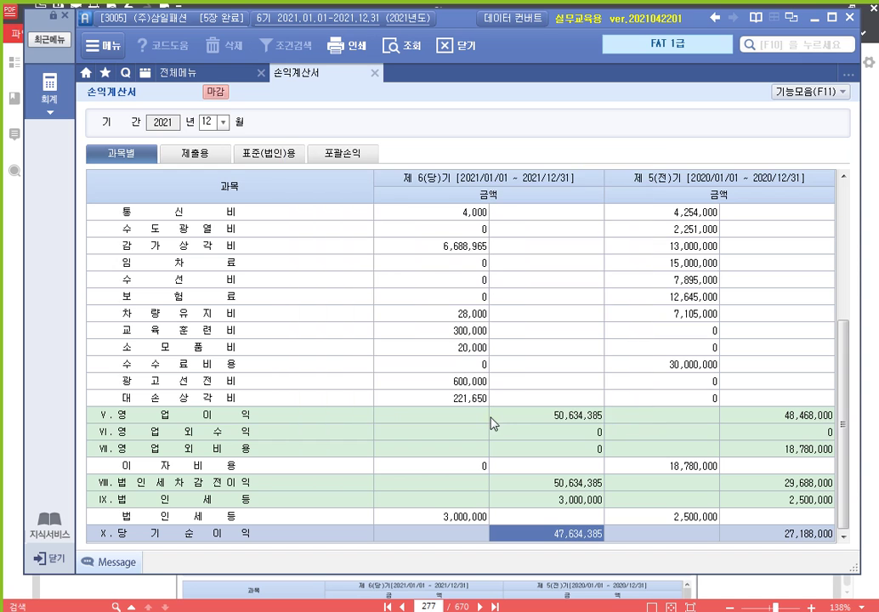
click(491, 416)
- Close the 손익계산서, switch to the textbook and go to page 307 with the 문제 5 회계정보분석 questions
click(376, 74)
key(alt+Tab)
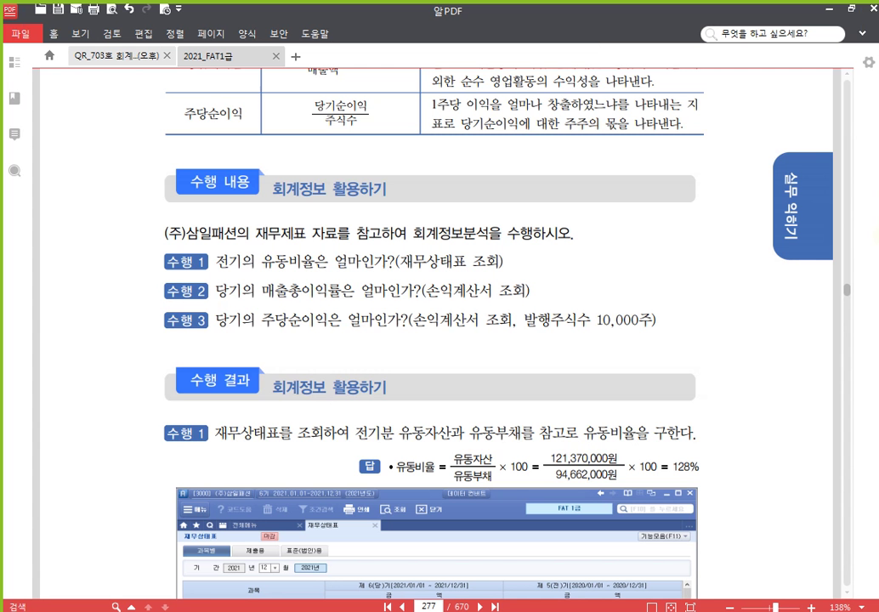
drag(441, 606, 346, 609)
text(307)
key(Return)
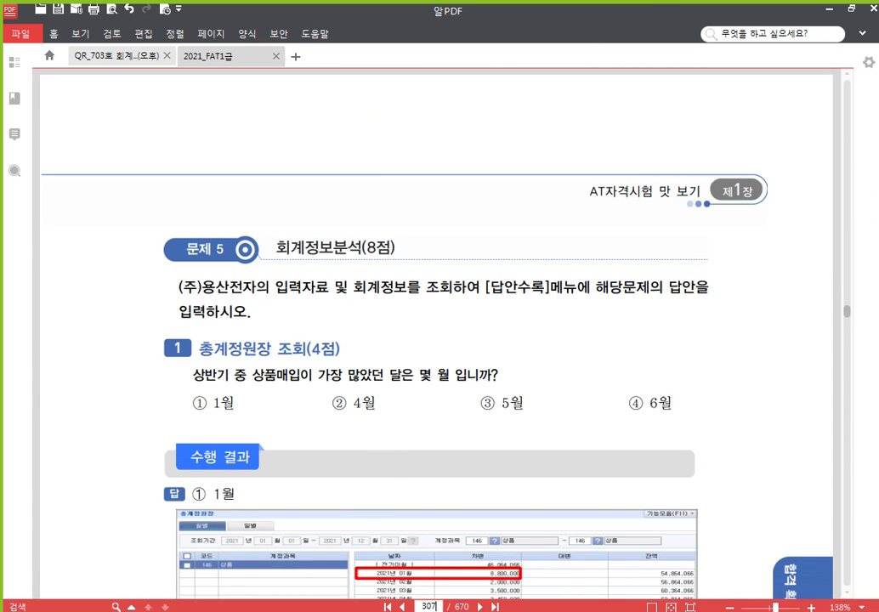
- Switch to Smart A, change the logged-in company to 3100 (주)용산전자 [AT맛보기], and display the full 재무회계 menu
click(355, 544)
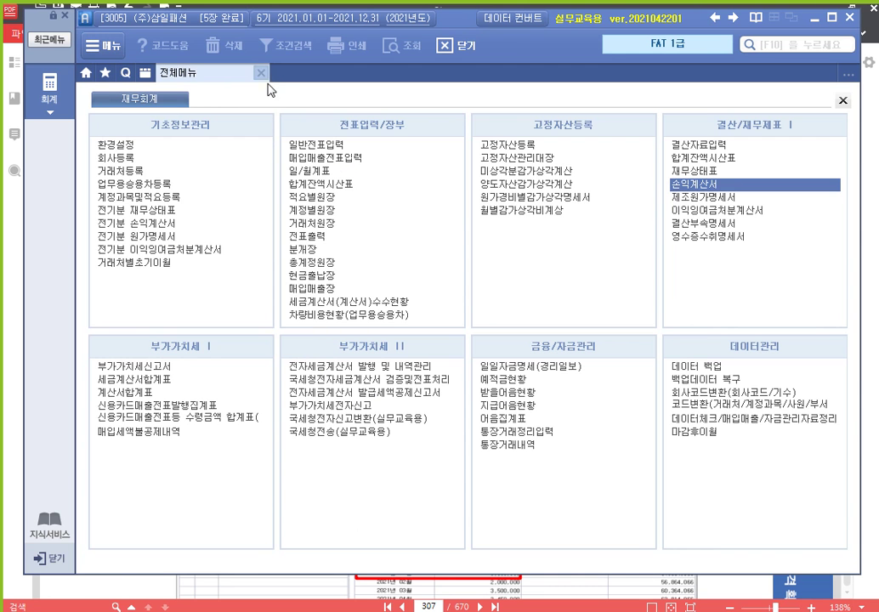
click(170, 17)
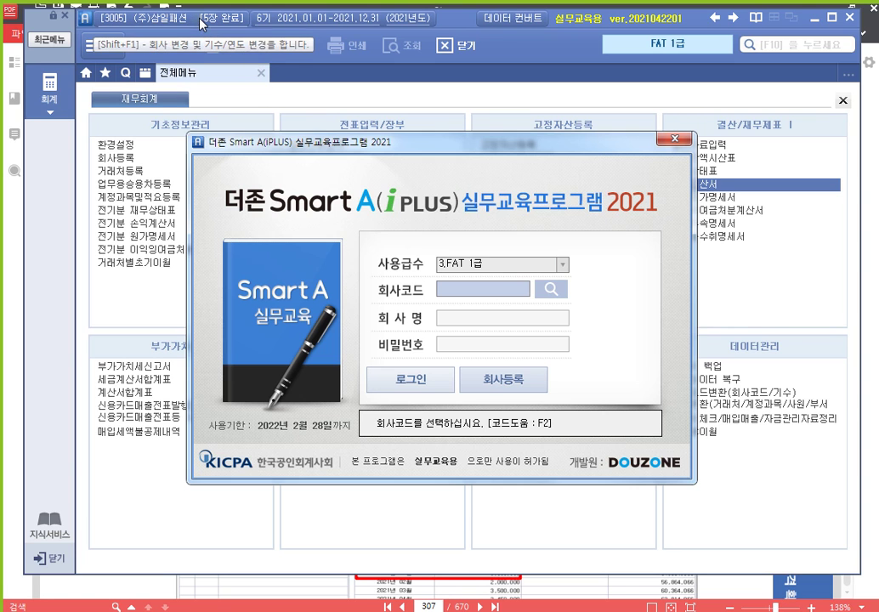
click(553, 289)
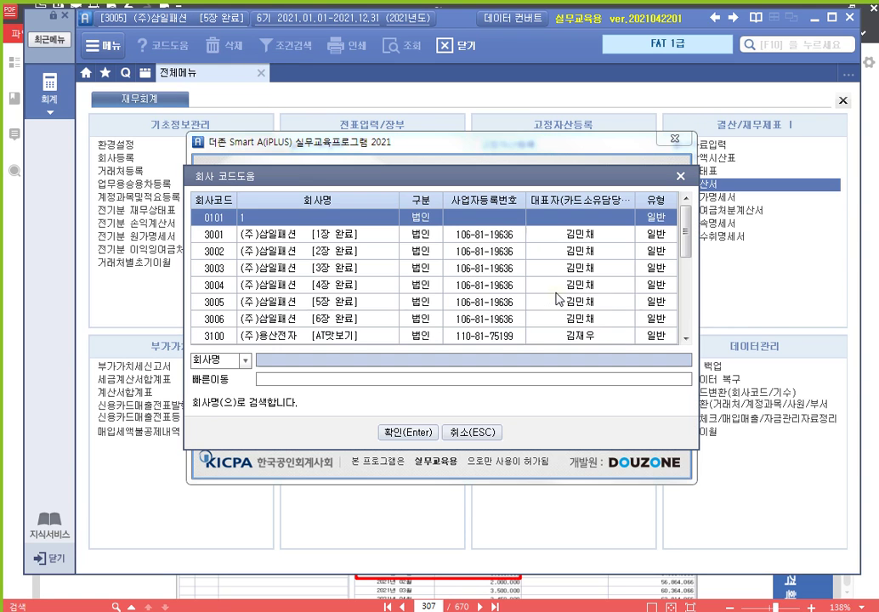
click(332, 338)
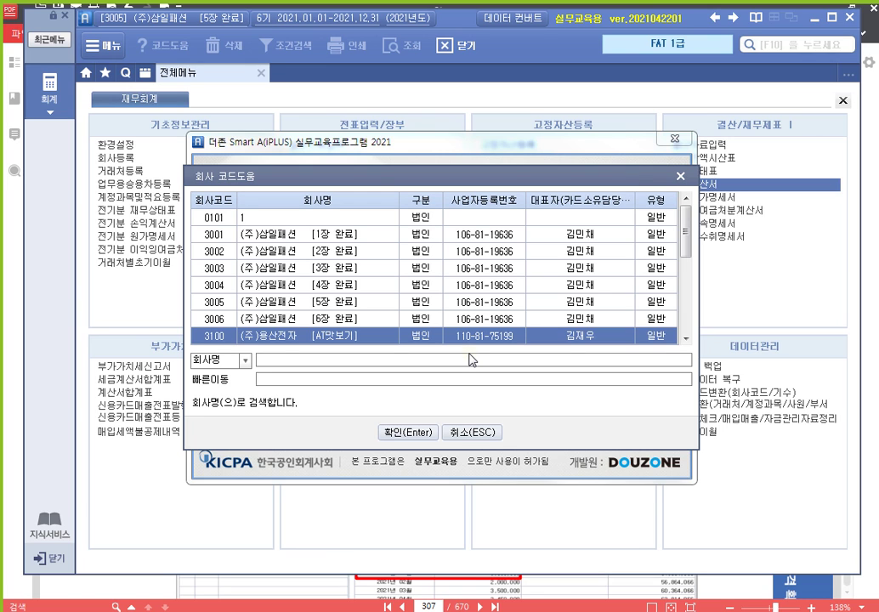
click(414, 433)
click(409, 379)
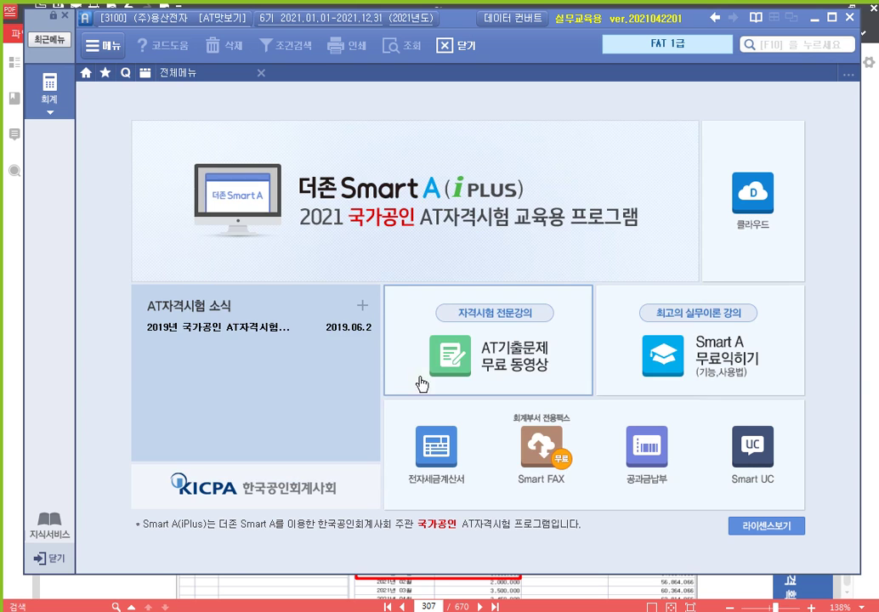
click(58, 99)
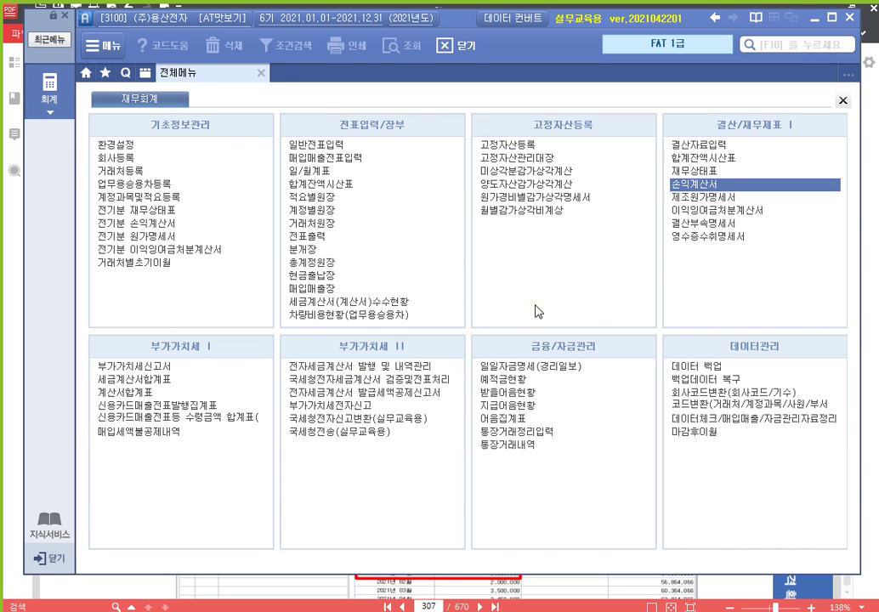
- Return to the textbook and read question 1, 총계정원장 조회, about the first-half month with the largest 상품 purchases
click(866, 234)
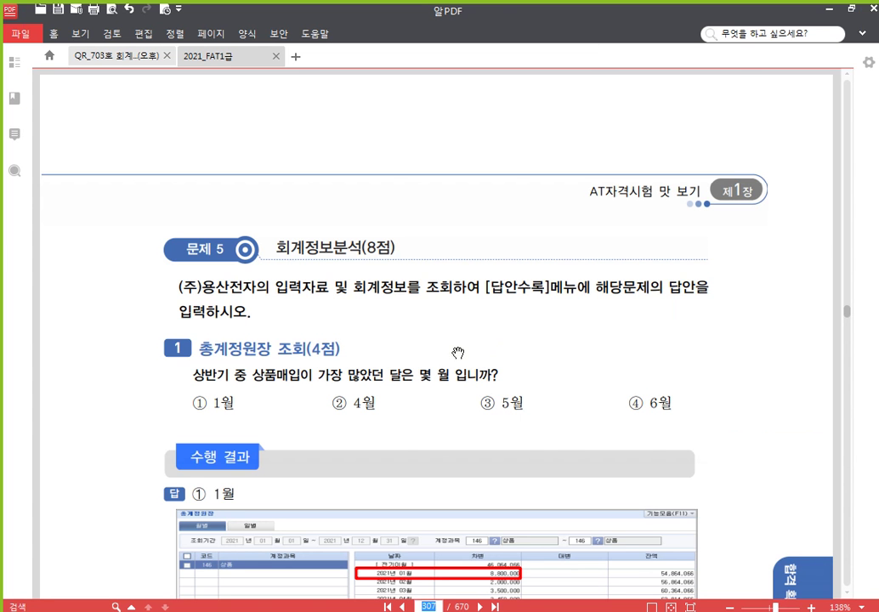
scroll(455, 297, down, 3)
scroll(428, 286, down, 1)
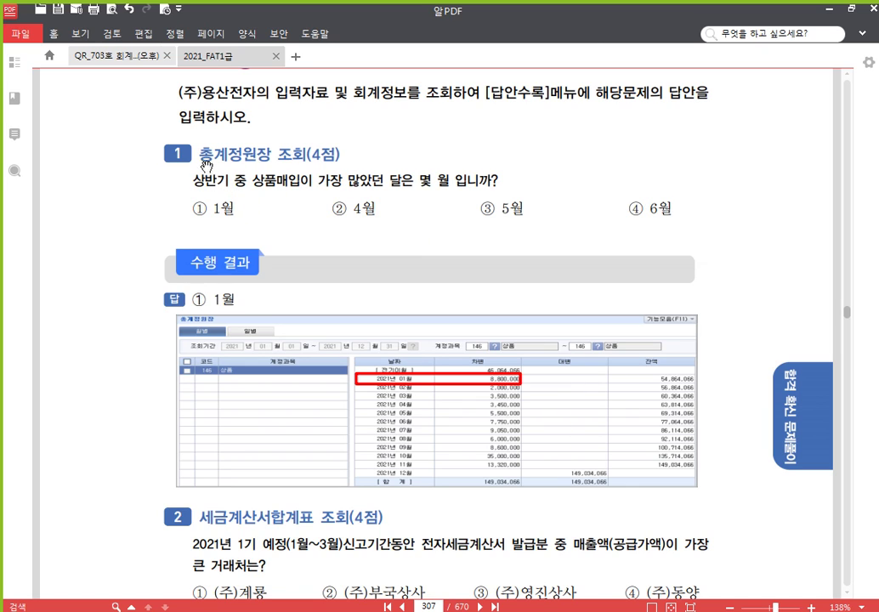
drag(200, 156, 303, 159)
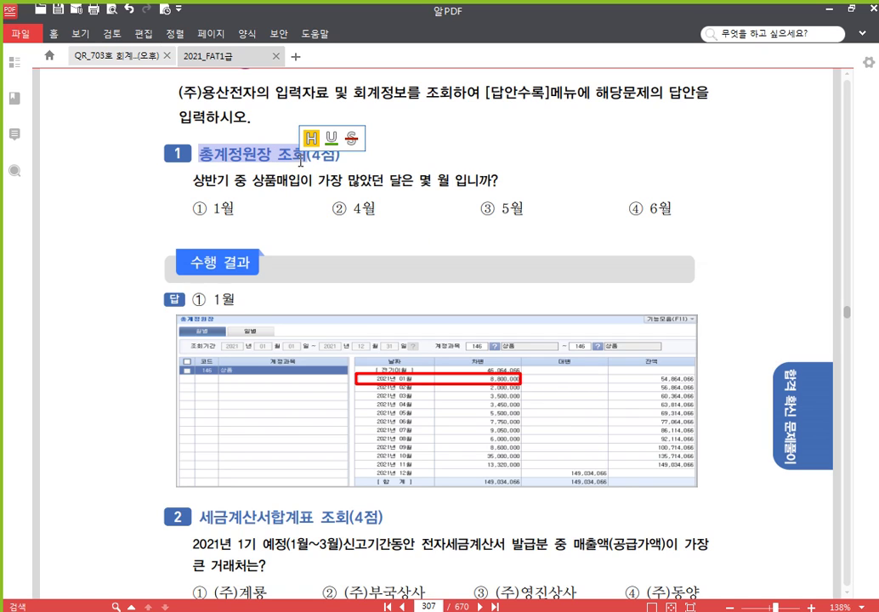
click(379, 159)
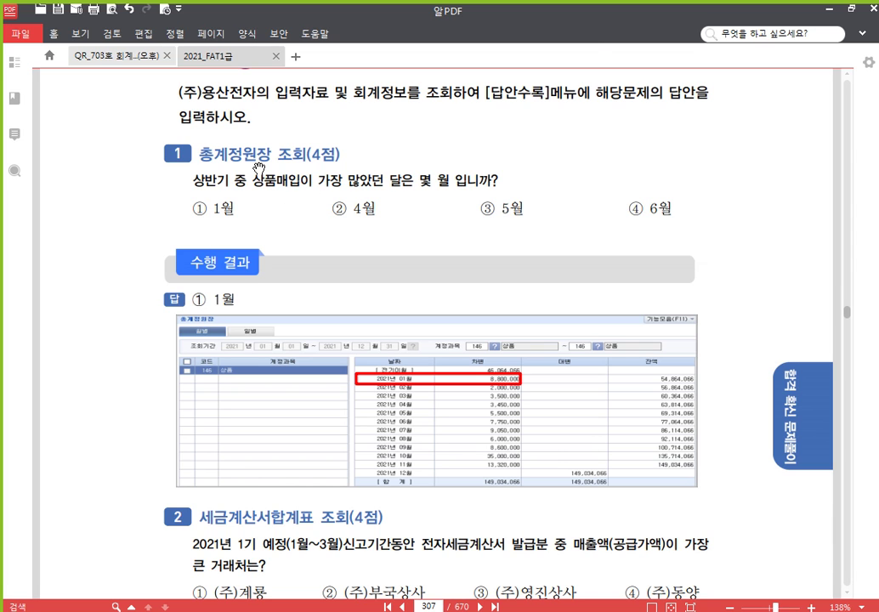
- Switch back to Smart A and query the monthly 총계정원장 for account 146 상품
key(alt+Tab)
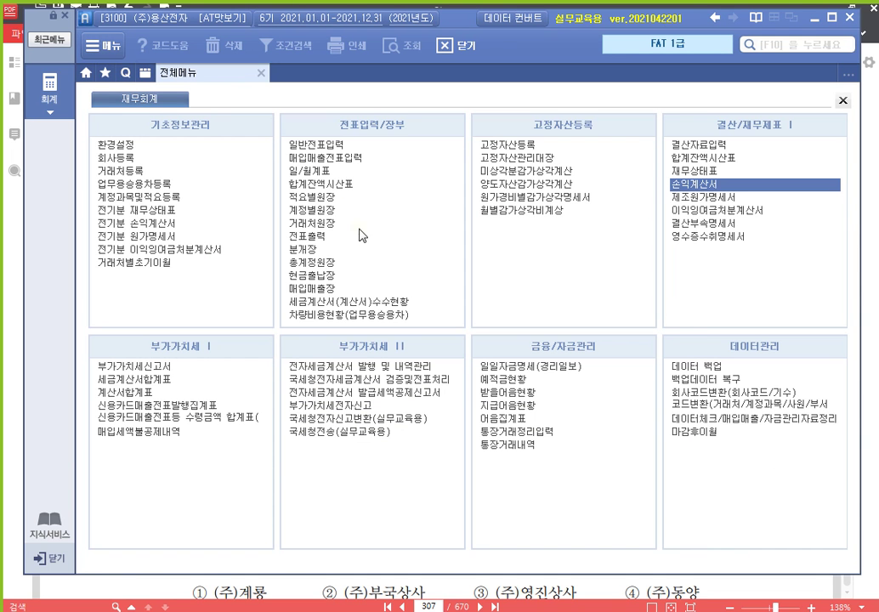
click(335, 269)
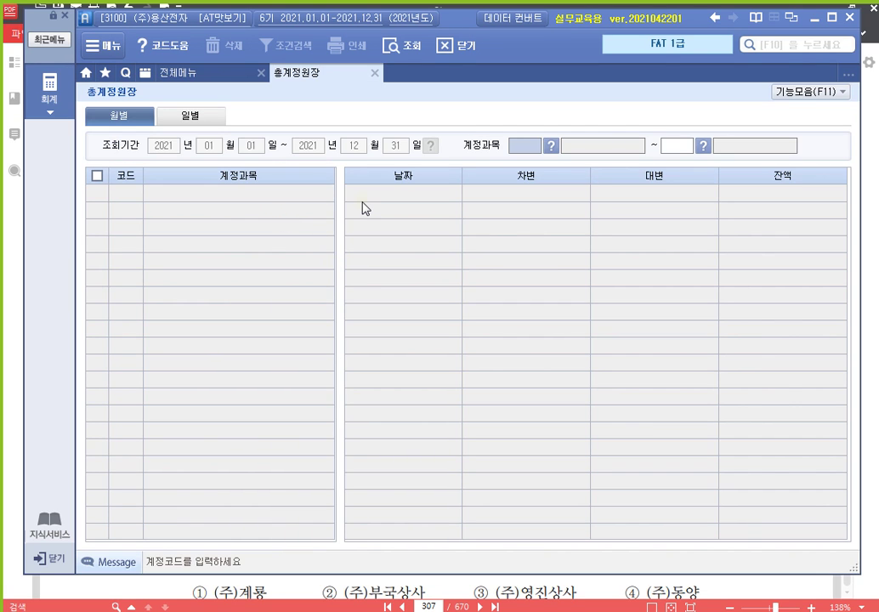
text(146)
key(Return)
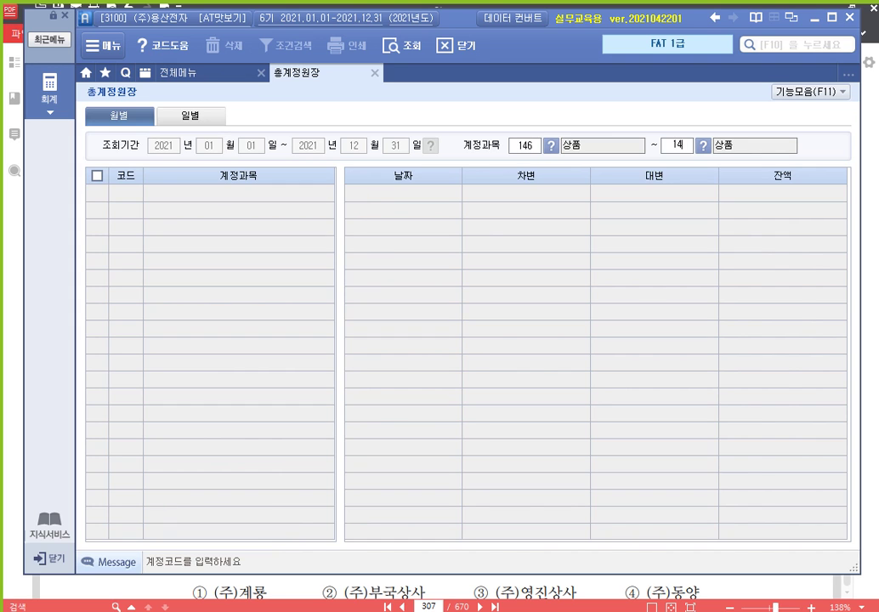
key(Return)
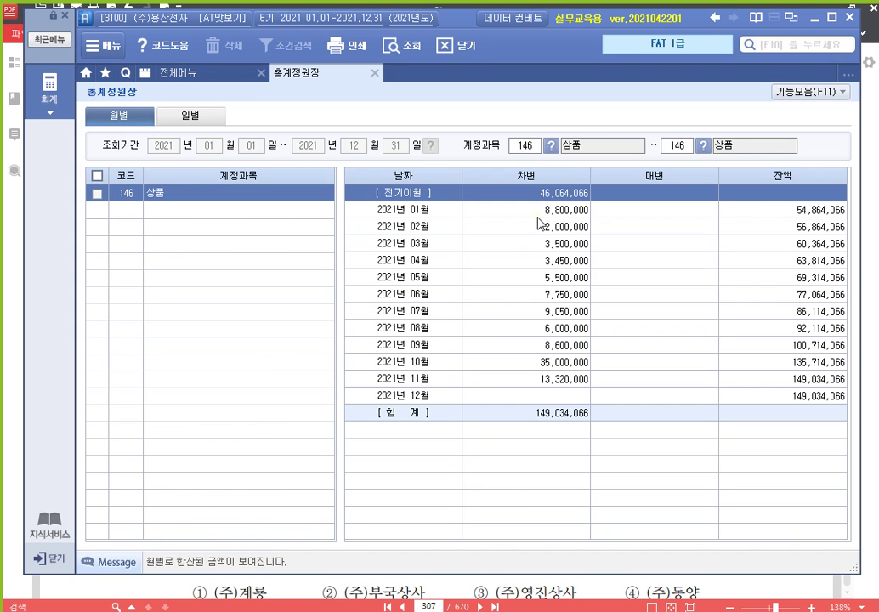
- Compare the monthly 차변 amounts of 상품 from January to June to find the month with the largest purchases
click(559, 364)
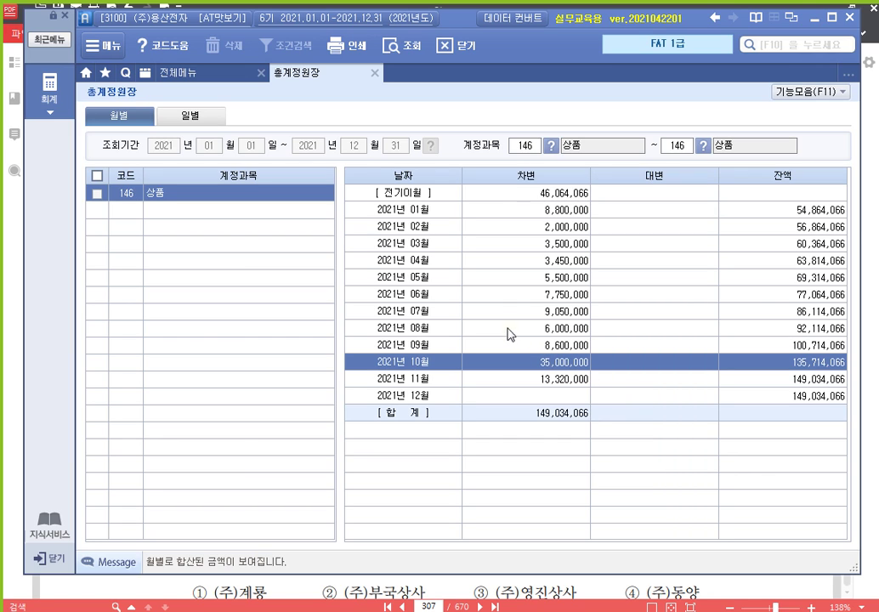
click(484, 210)
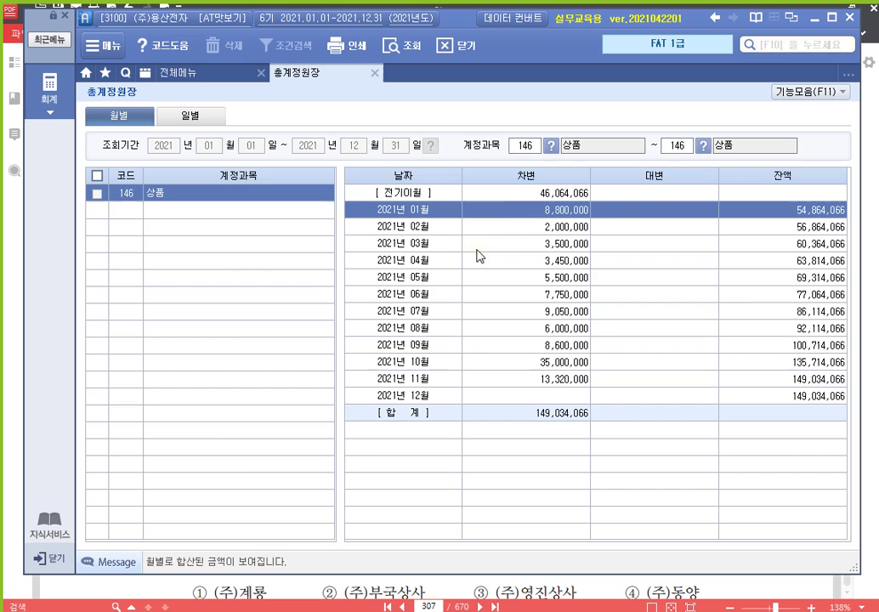
click(480, 296)
click(536, 216)
- Return to the textbook and read question 2, 세금계산서합계표 조회, about the customer with the largest electronic invoice sales
key(alt+Tab)
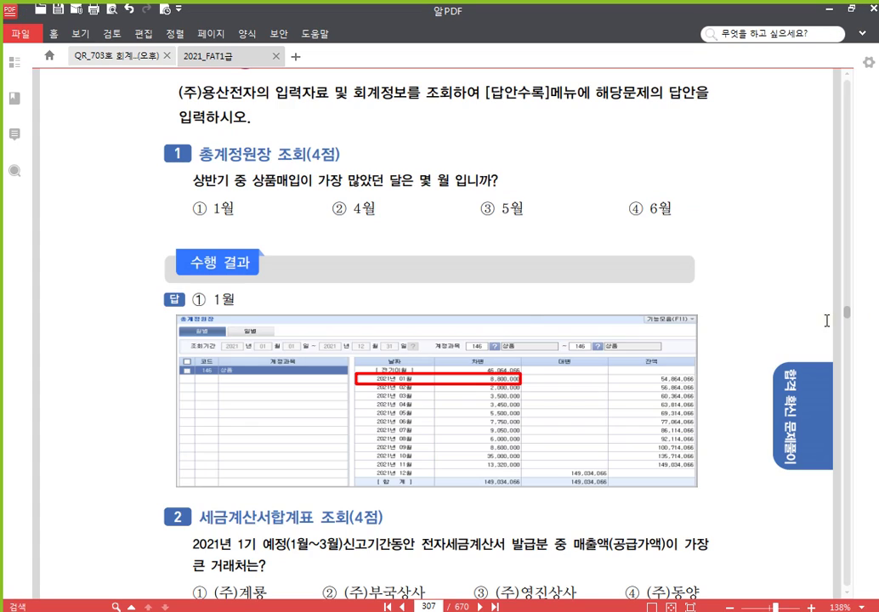
scroll(99, 365, down, 5)
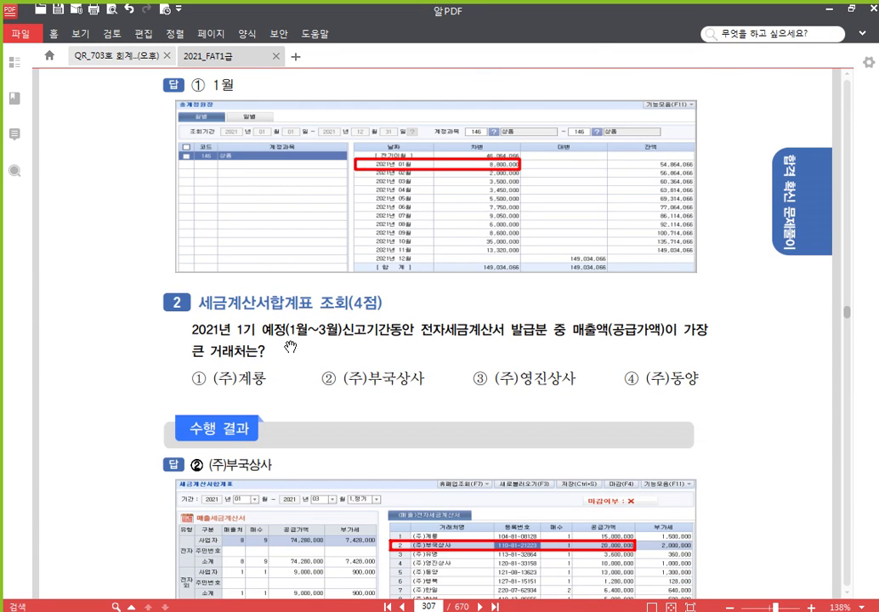
scroll(316, 345, down, 1)
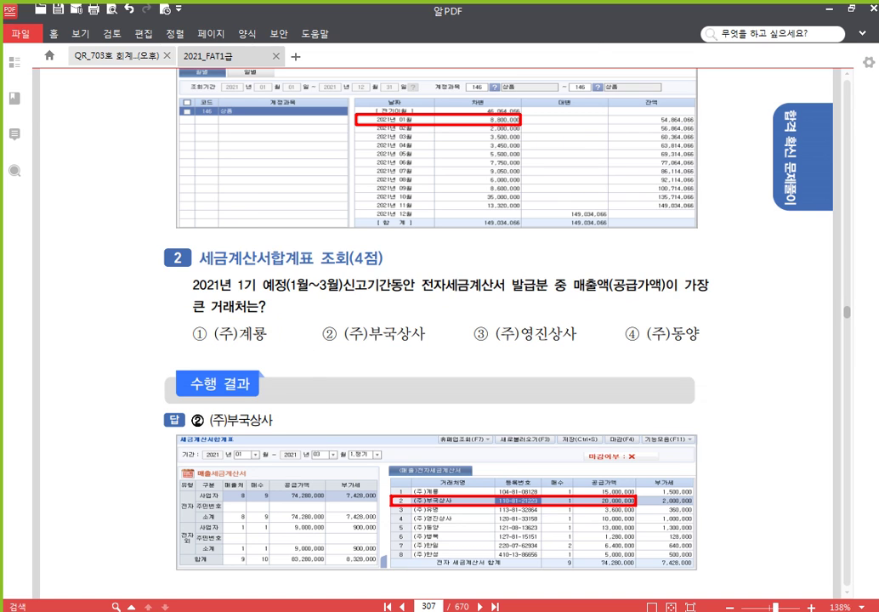
- Switch to Smart A and query the 세금계산서합계표 for the period 2021년 01월 to 03월
key(alt+Tab)
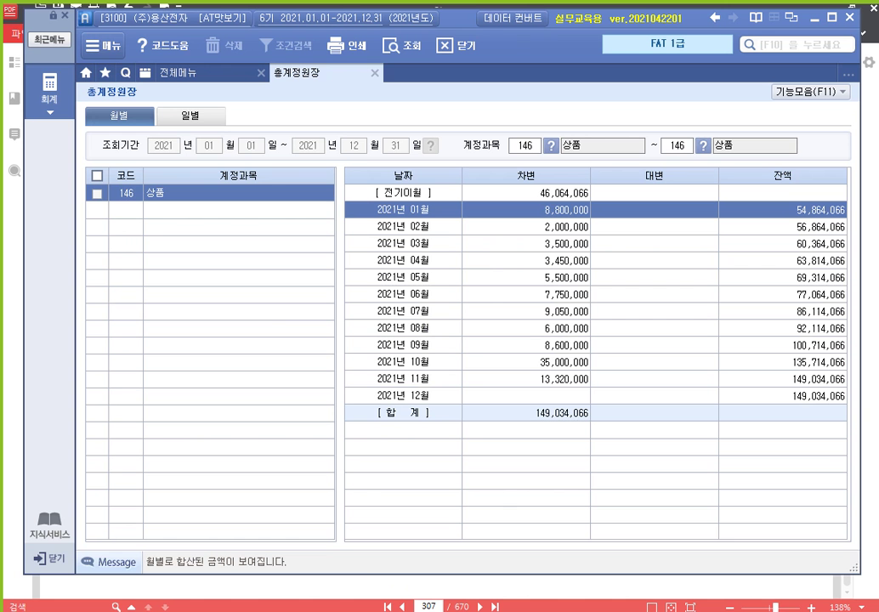
click(204, 75)
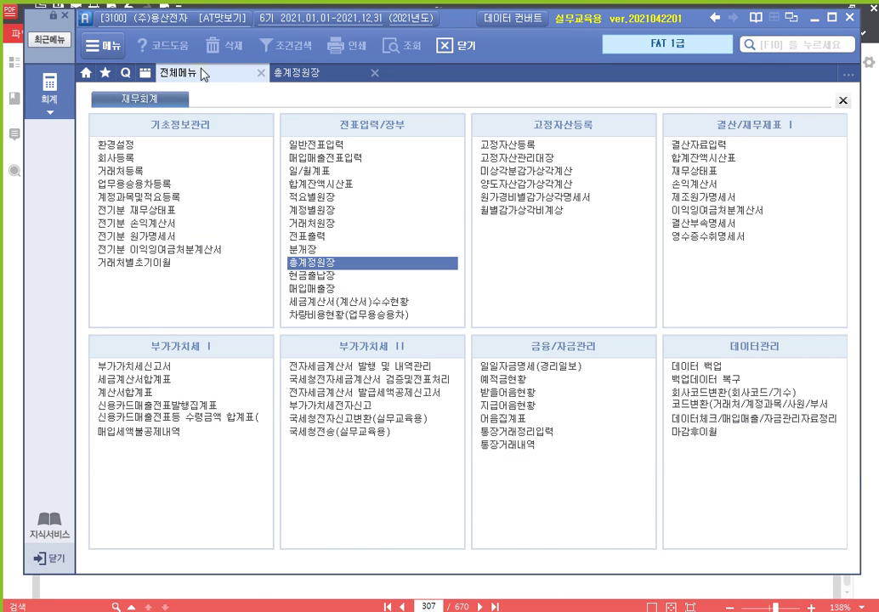
click(179, 384)
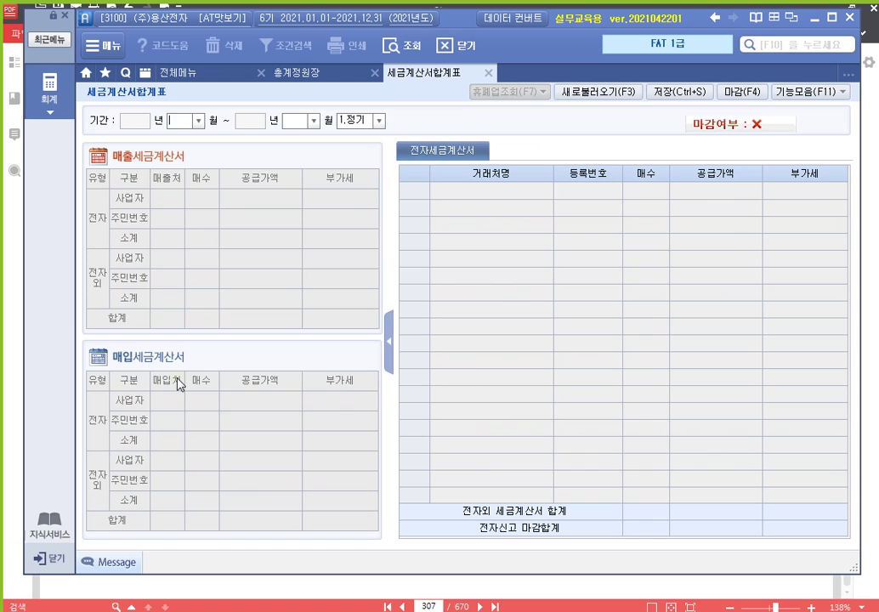
text(1)
key(Return)
text(3)
key(Return)
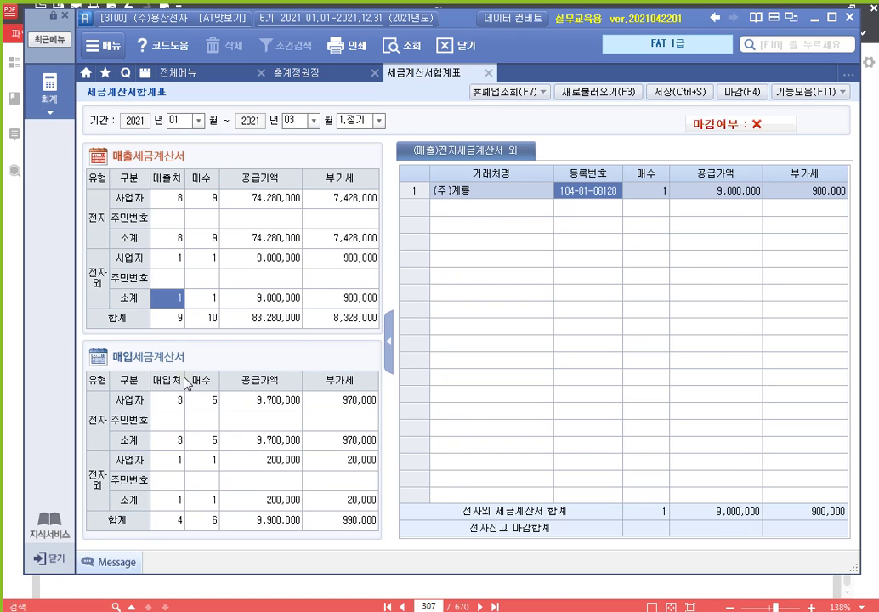
- List the customers behind the 전자 소계 of the 매출세금계산서 summary
click(172, 240)
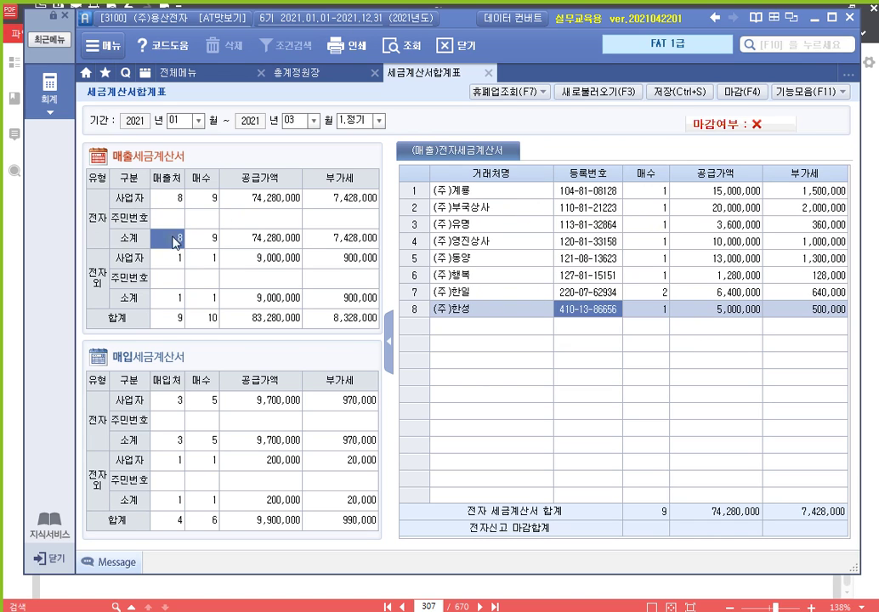
click(176, 320)
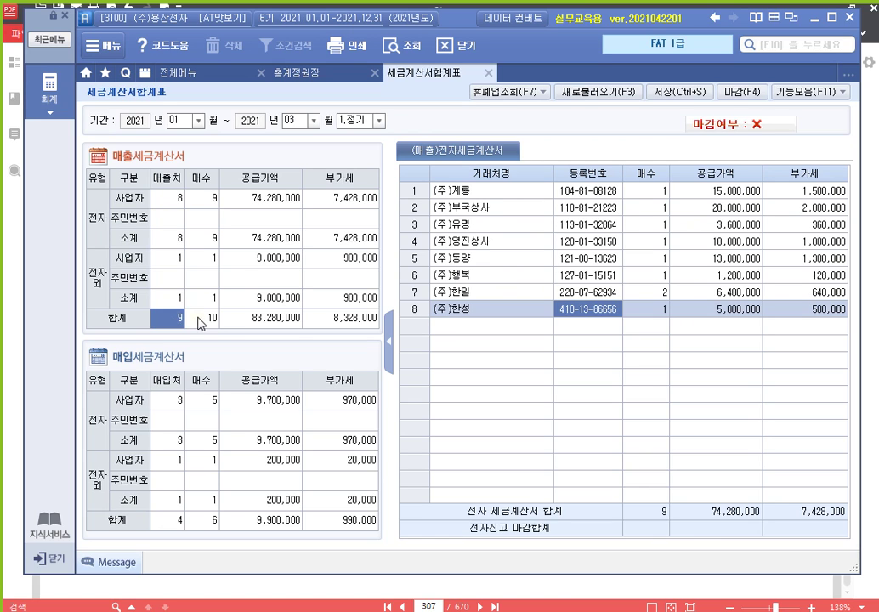
click(172, 242)
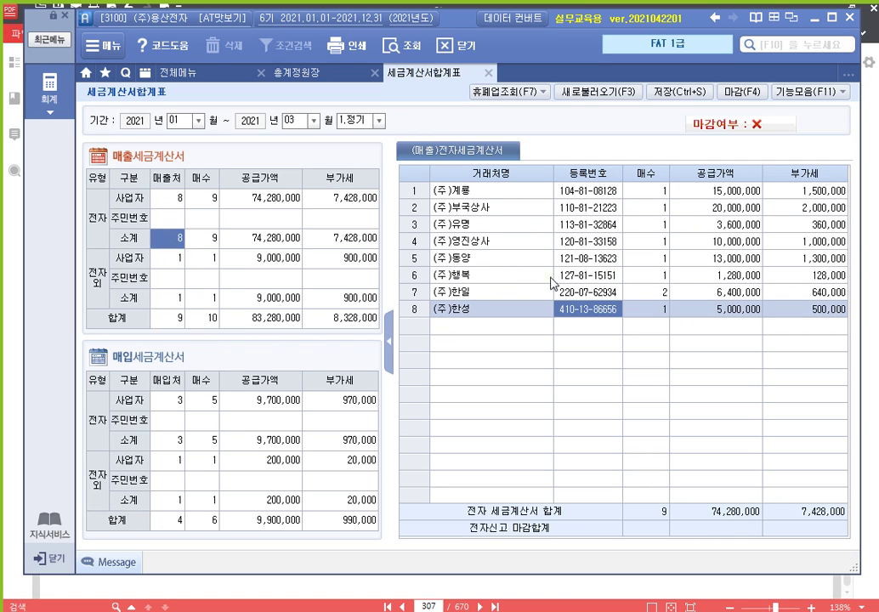
- Sort the electronic sales invoice customers by 공급가액 in descending order to find the largest one
click(723, 176)
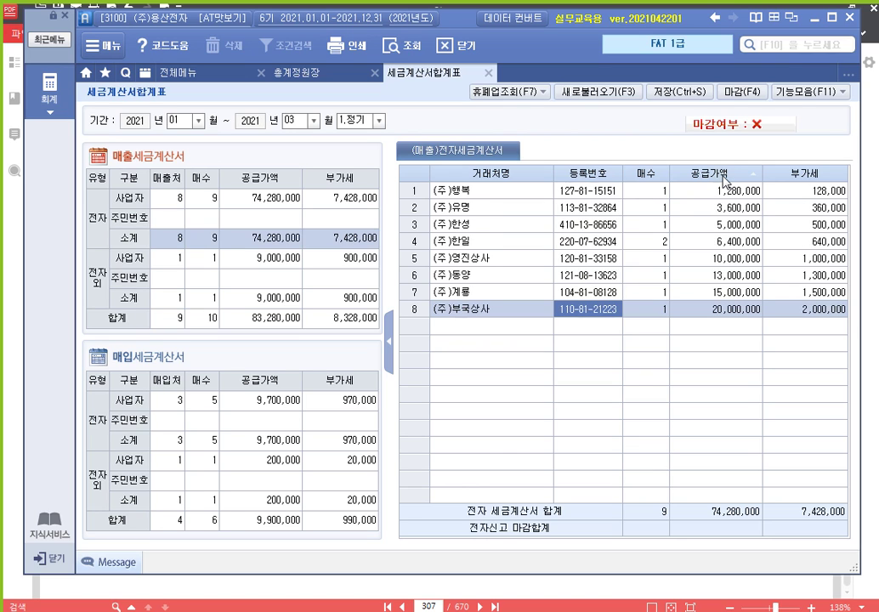
click(721, 175)
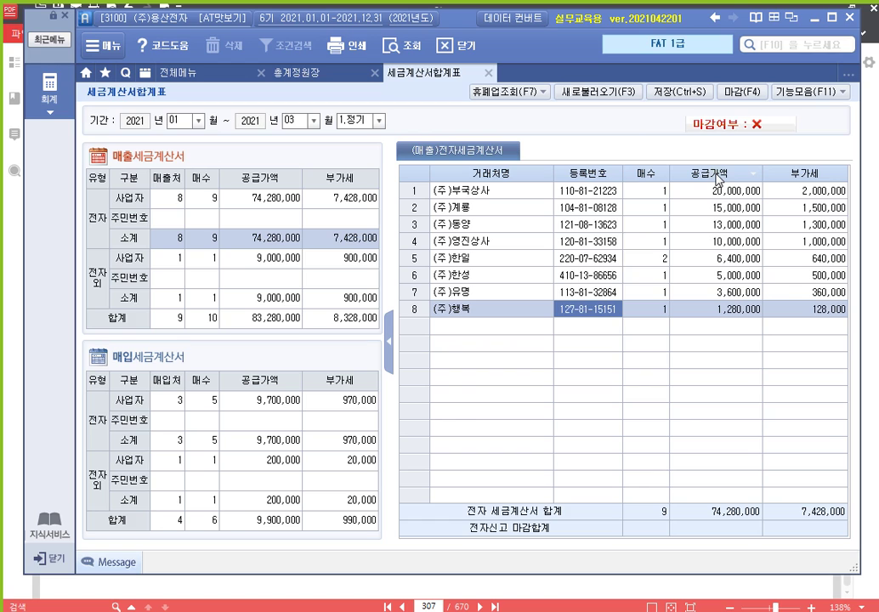
click(716, 176)
click(716, 176)
click(716, 176)
click(716, 176)
click(716, 176)
click(716, 176)
click(716, 176)
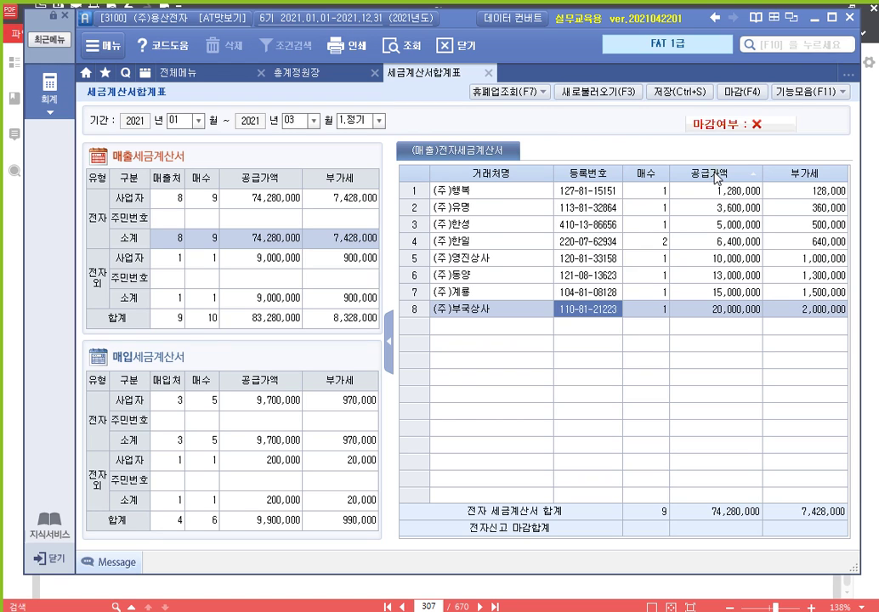
click(716, 176)
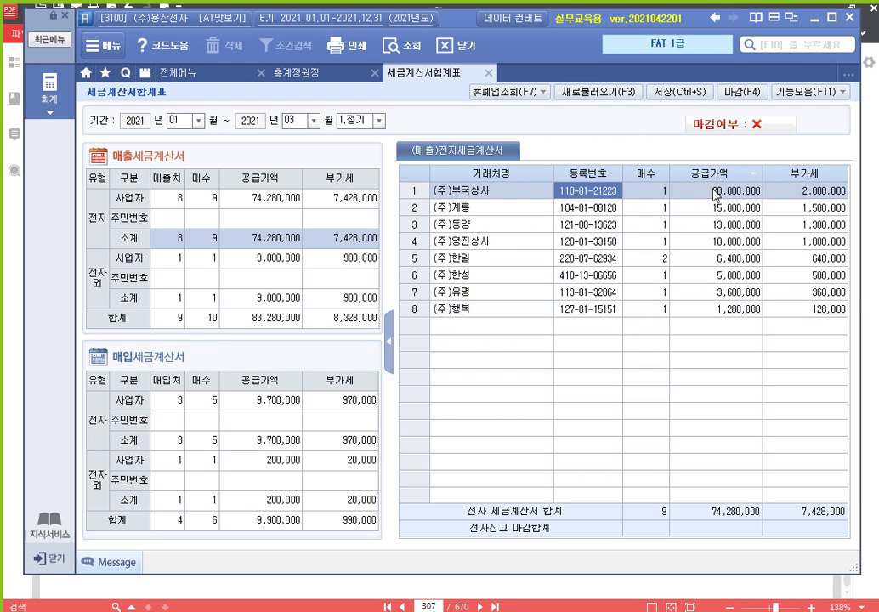
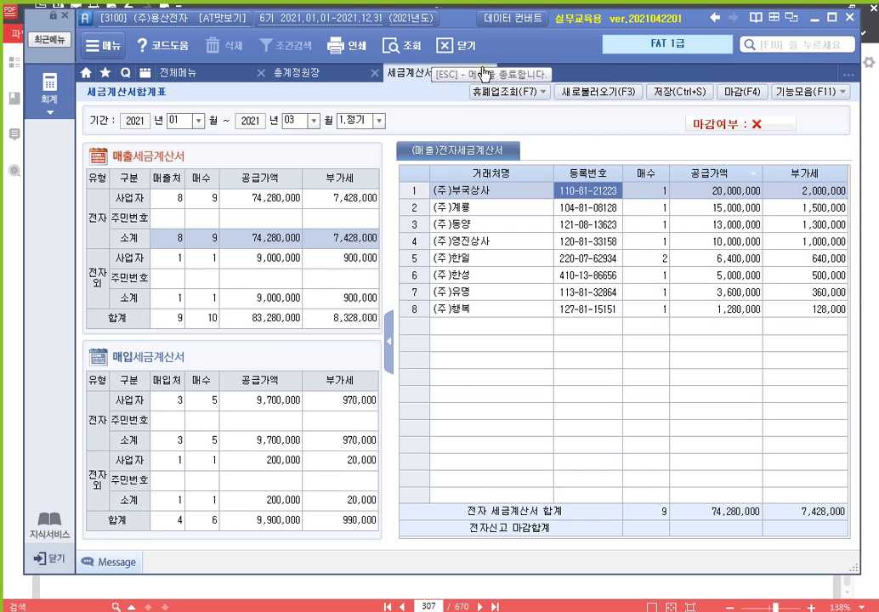
- Close the 세금계산서합계표 and 총계정원장, then go to the 회계정보분석 questions on page 388 of the textbook
click(488, 73)
click(375, 74)
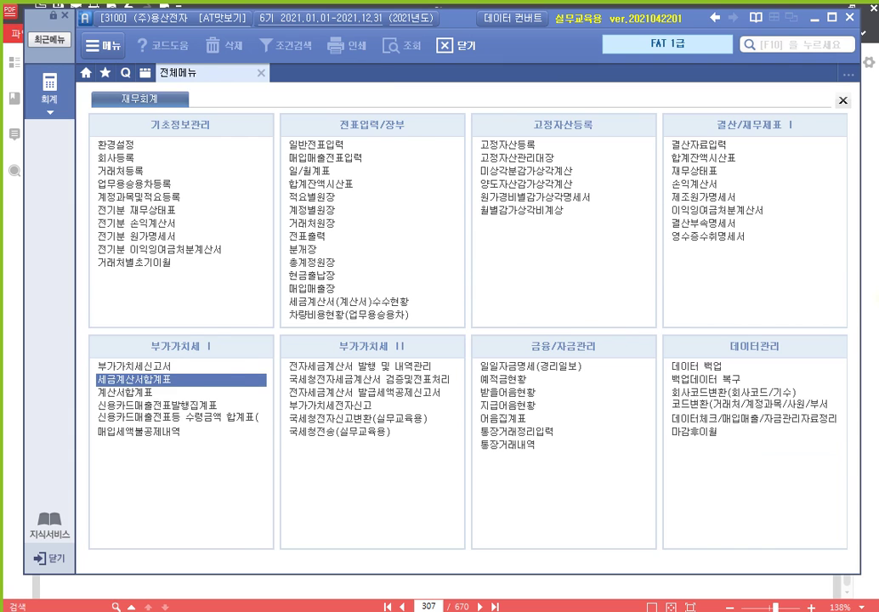
key(alt+Tab)
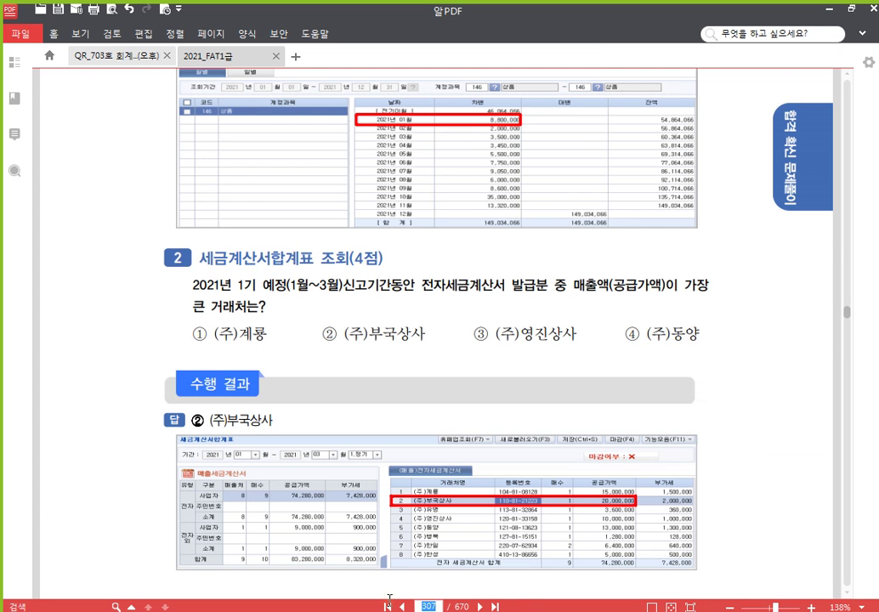
click(429, 606)
text(388)
key(Return)
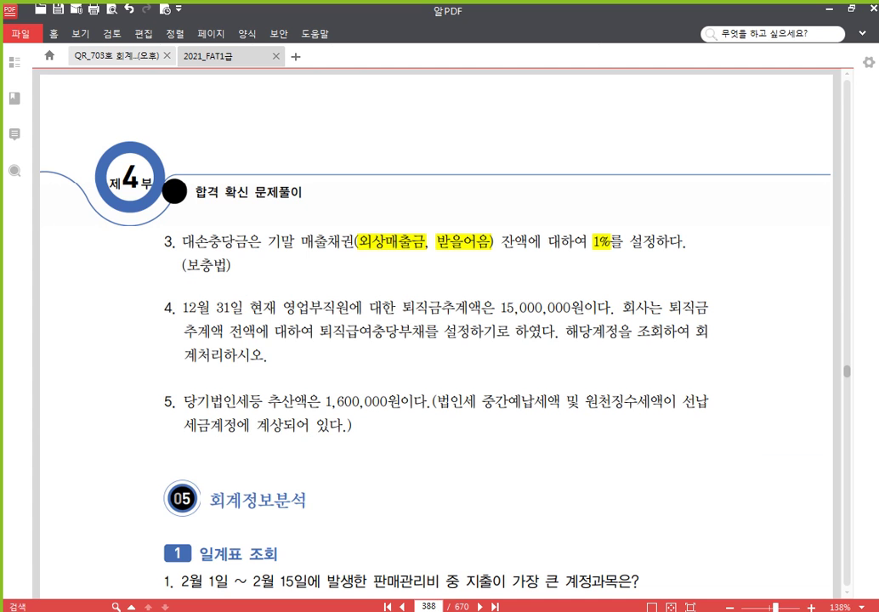
scroll(516, 465, down, 5)
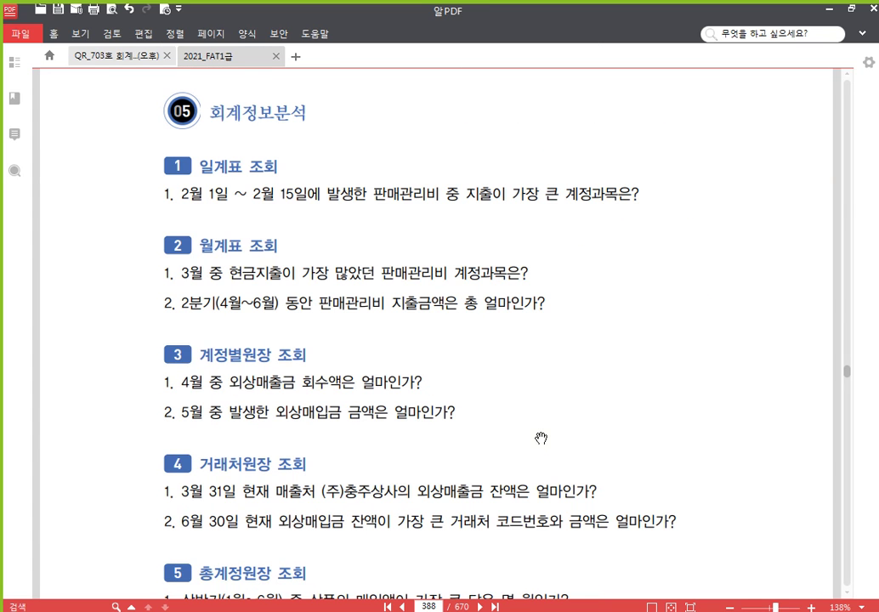
- Switch to Smart A and log in to the practice company 3200 (주)유형상사 [유형별연습] at level FAT 1급
drag(509, 413, 507, 386)
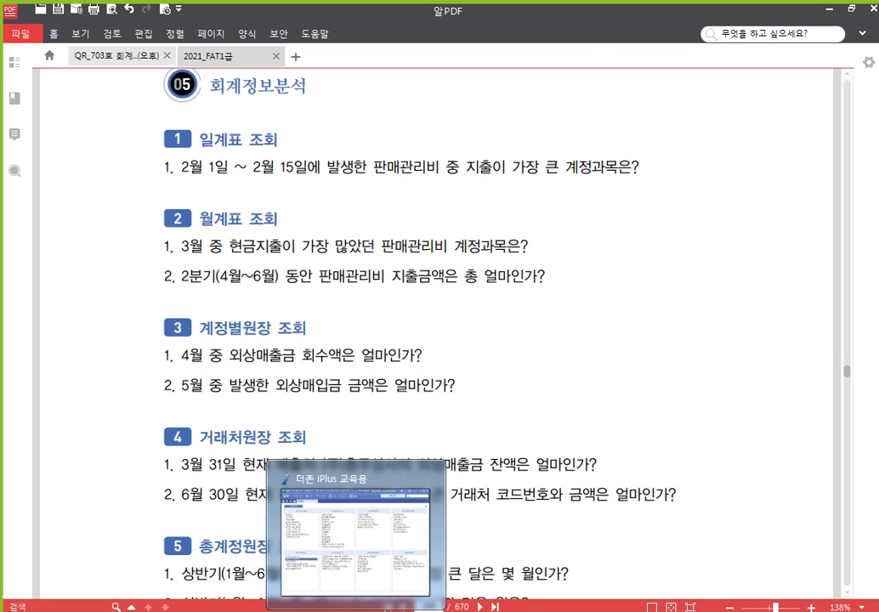
click(357, 611)
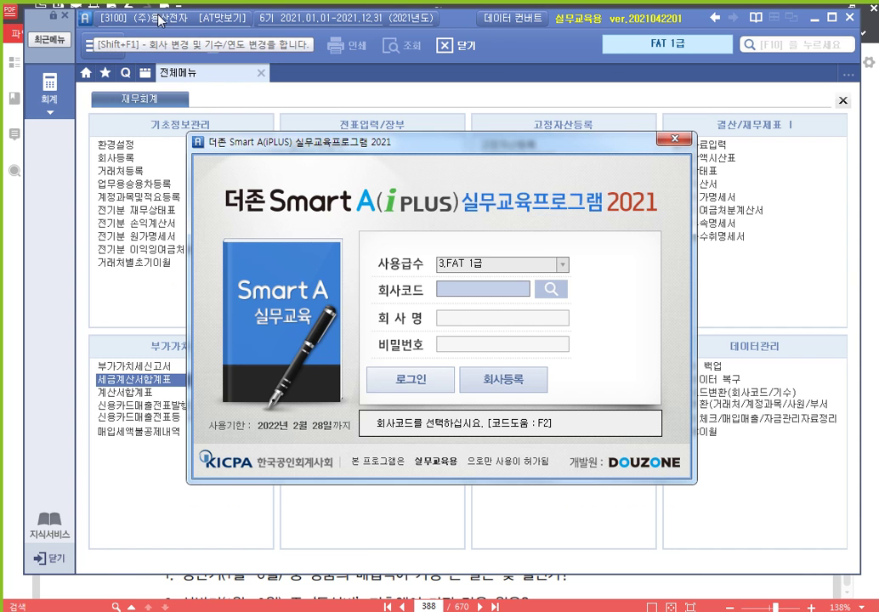
click(549, 290)
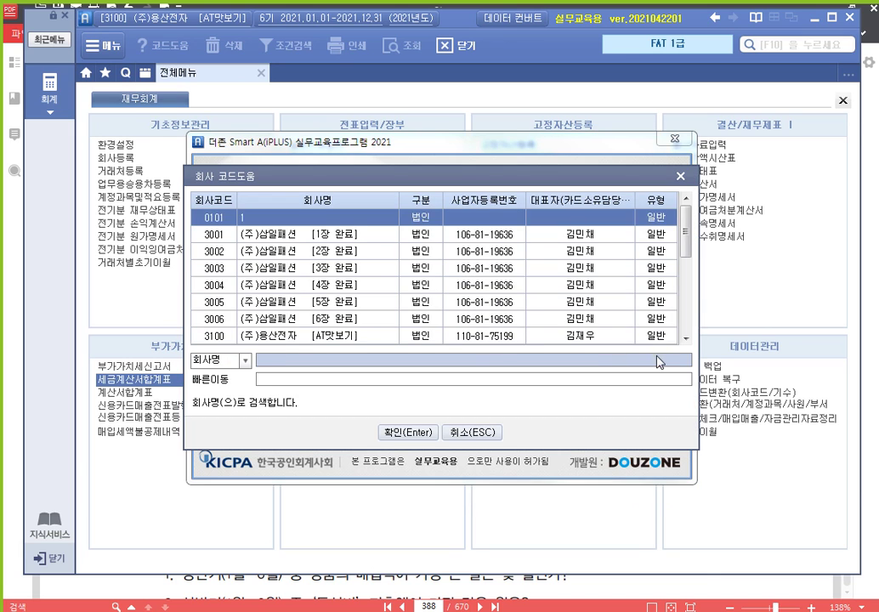
click(385, 337)
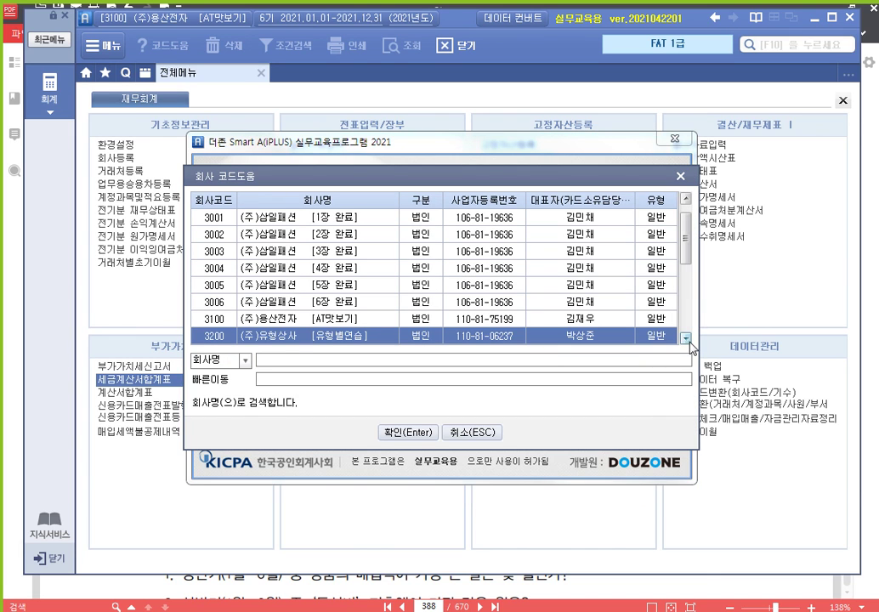
click(685, 339)
click(685, 338)
click(685, 339)
click(685, 339)
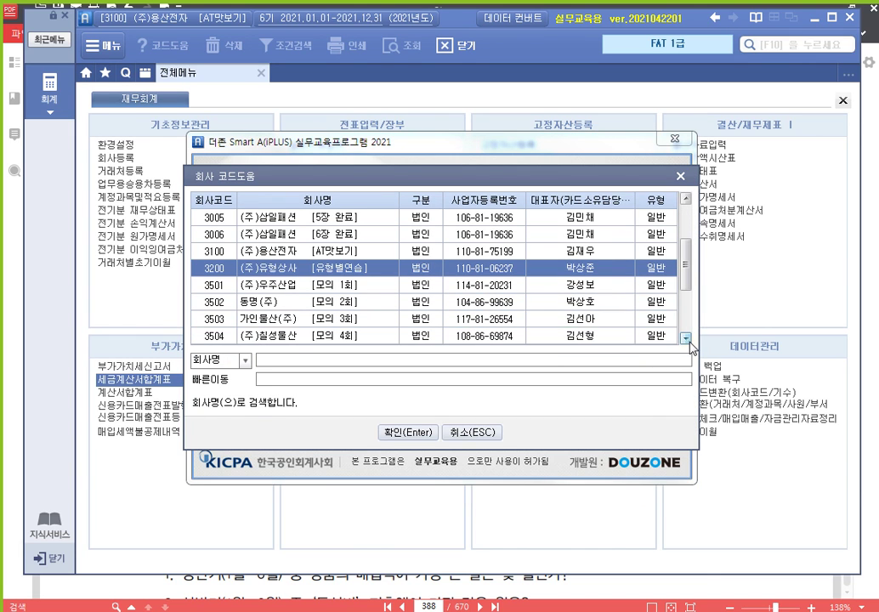
click(387, 432)
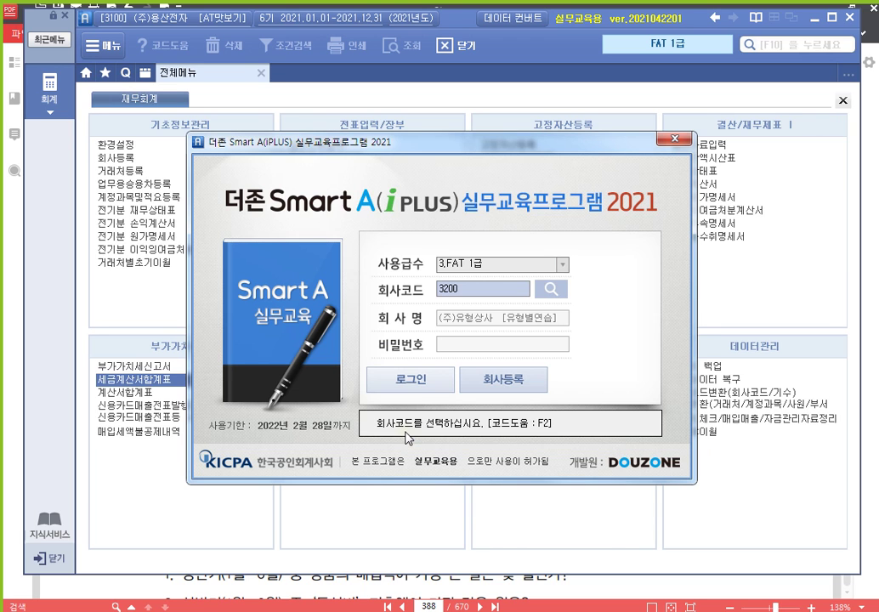
click(400, 376)
click(44, 78)
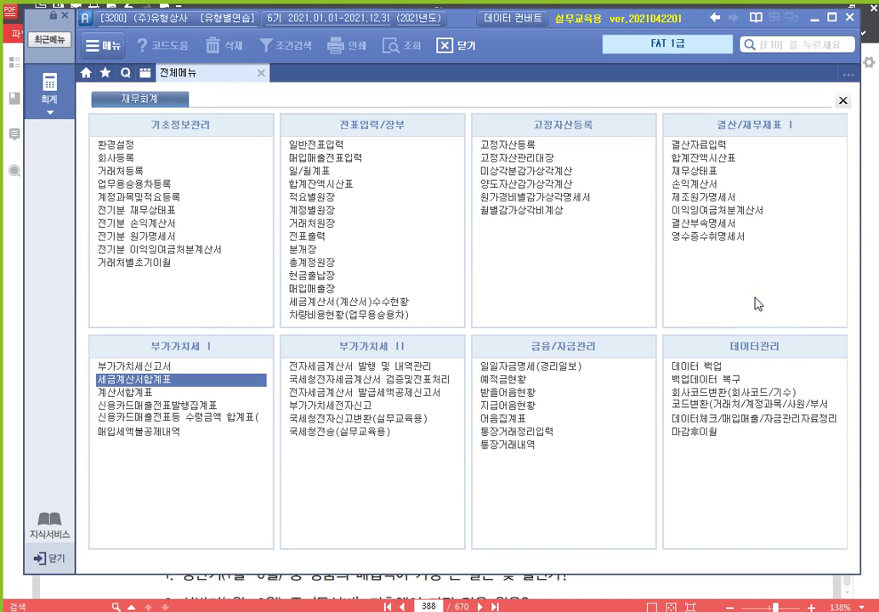
- Check the 일계표 question in the textbook and query the 일계표 in Smart A for 2021년 02월 01일 to 02월 15일
click(861, 225)
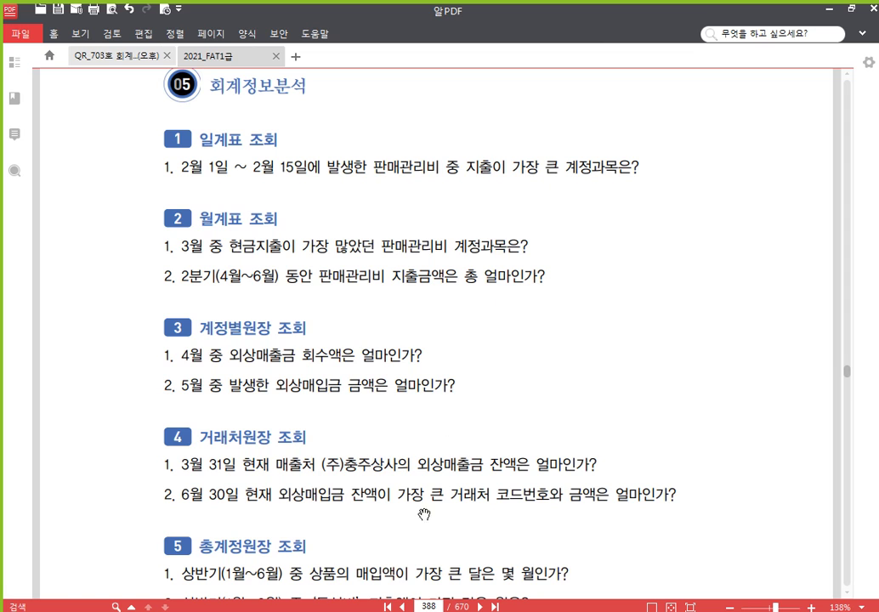
key(alt+Tab)
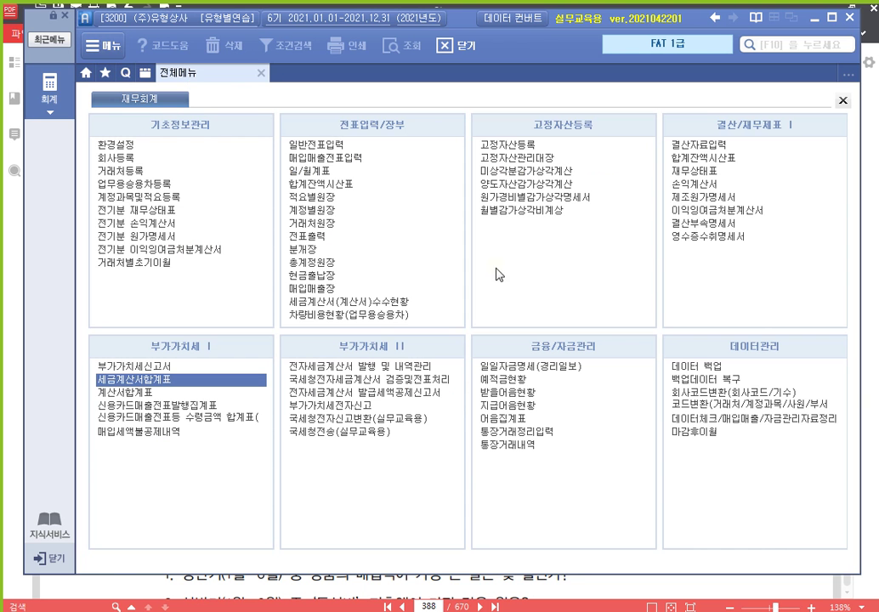
click(339, 172)
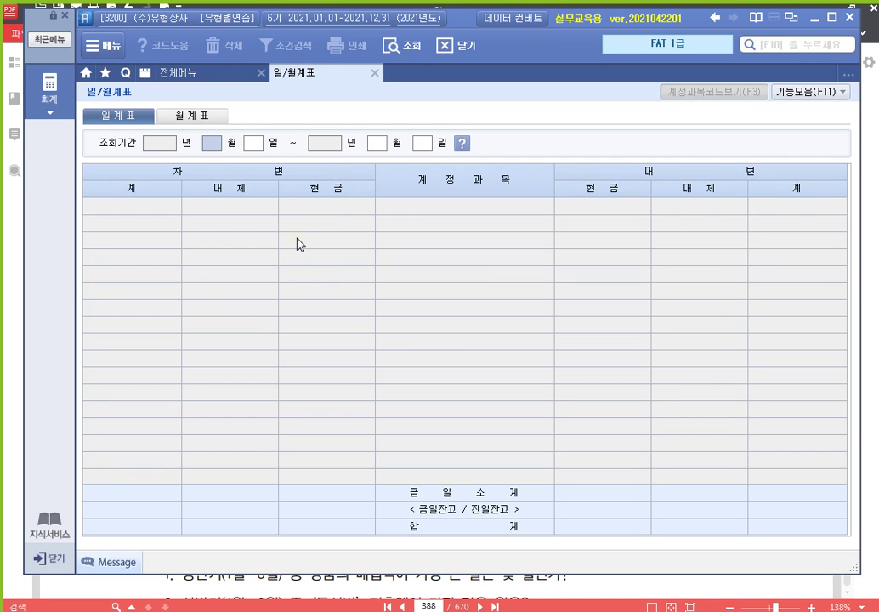
text(02)
key(Return)
text(01)
key(Return)
key(Return)
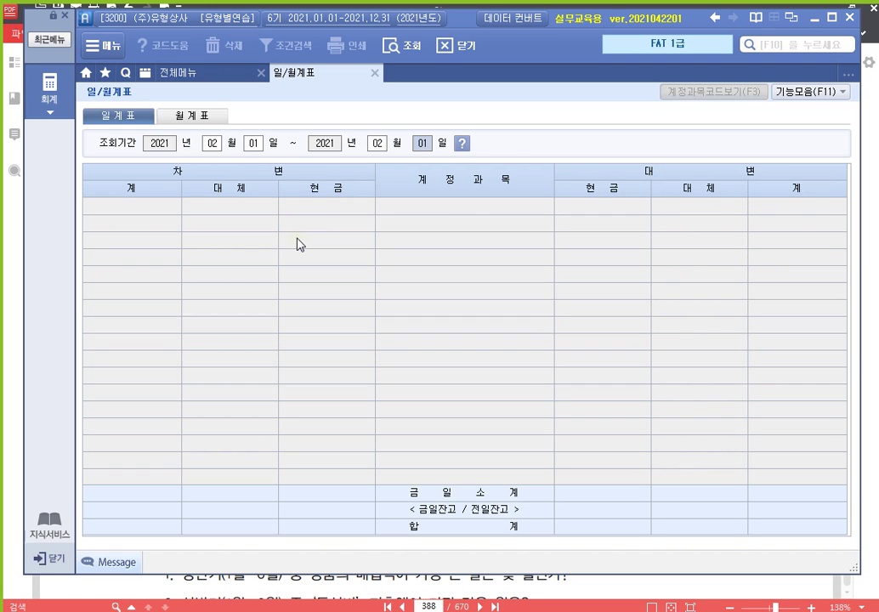
text(15)
key(Return)
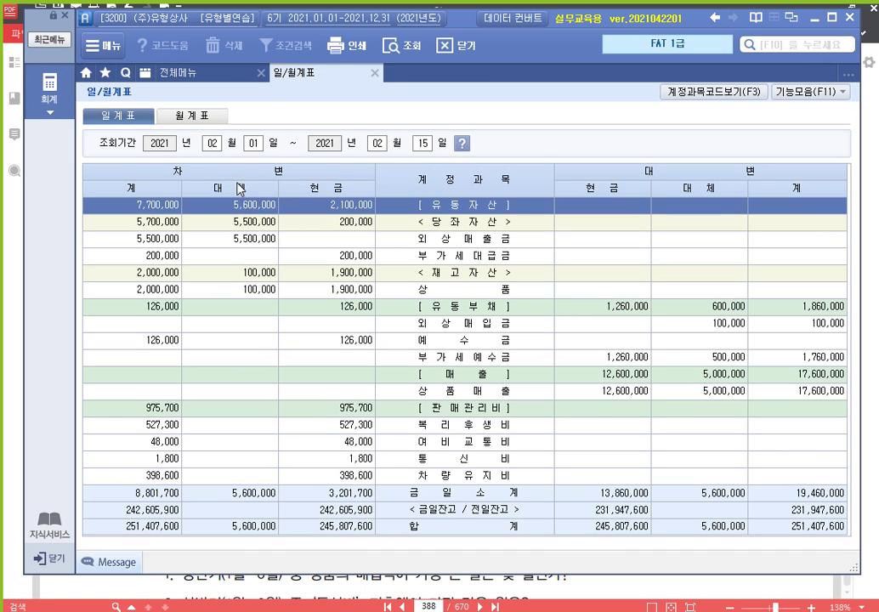
- Compare the 대체, 현금 and 계 amounts of the 판매관리비 accounts in the 일계표 to find the largest expense
click(468, 411)
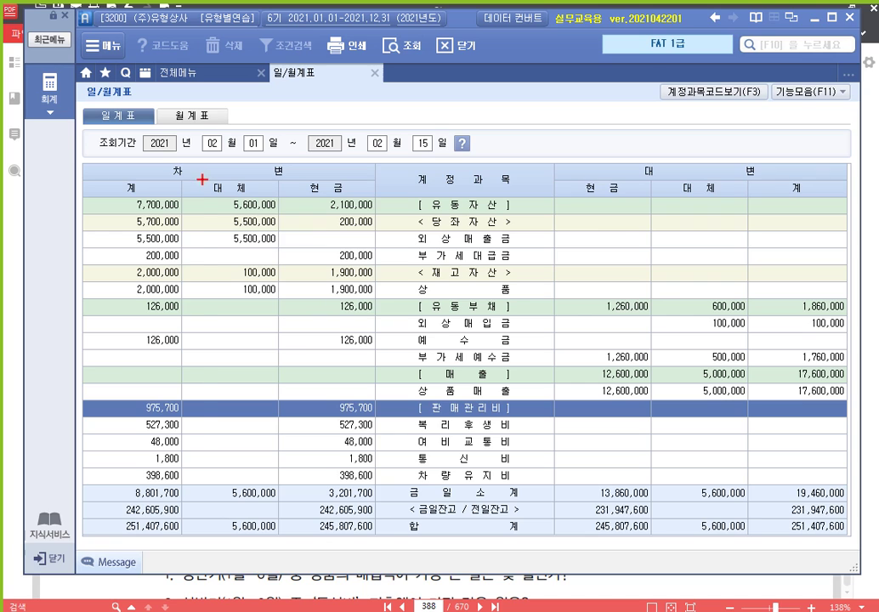
mouse_move(202, 179)
mouse_down()
mouse_move(258, 362)
mouse_move(274, 557)
mouse_up()
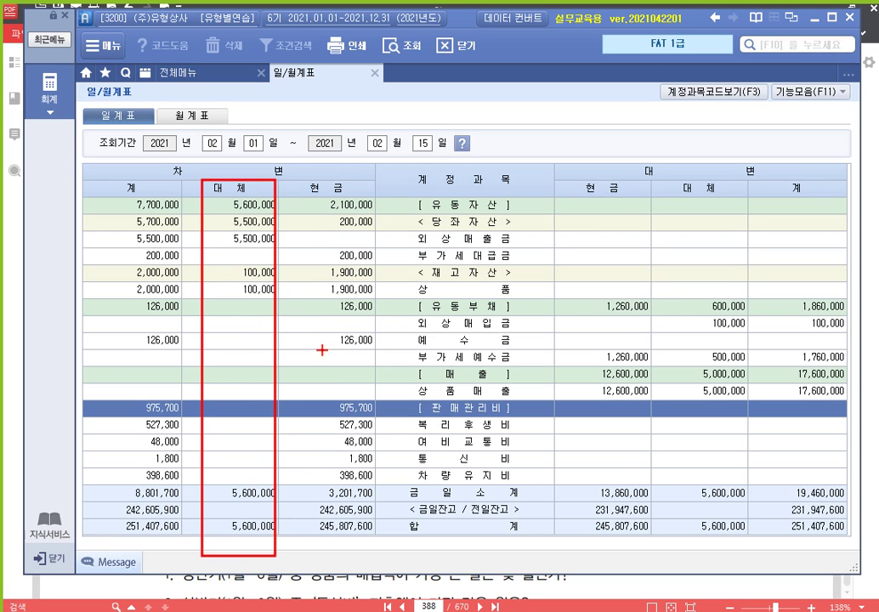
mouse_move(303, 178)
mouse_down()
mouse_move(400, 480)
mouse_move(376, 557)
mouse_up()
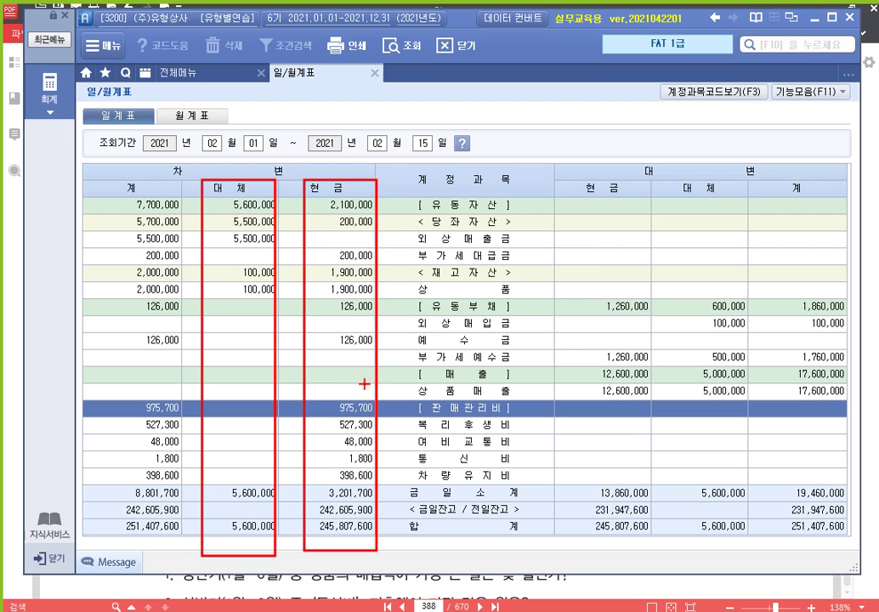
key(Escape)
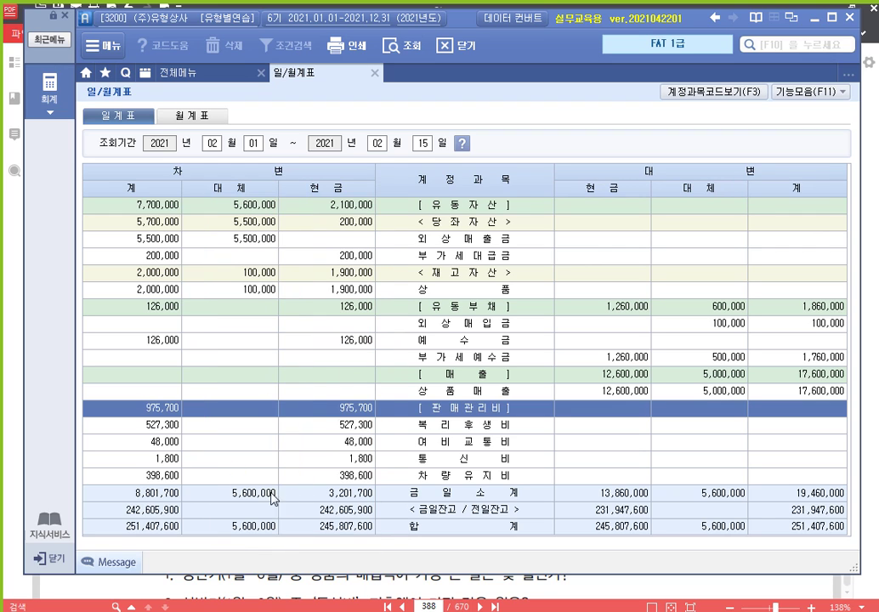
click(153, 460)
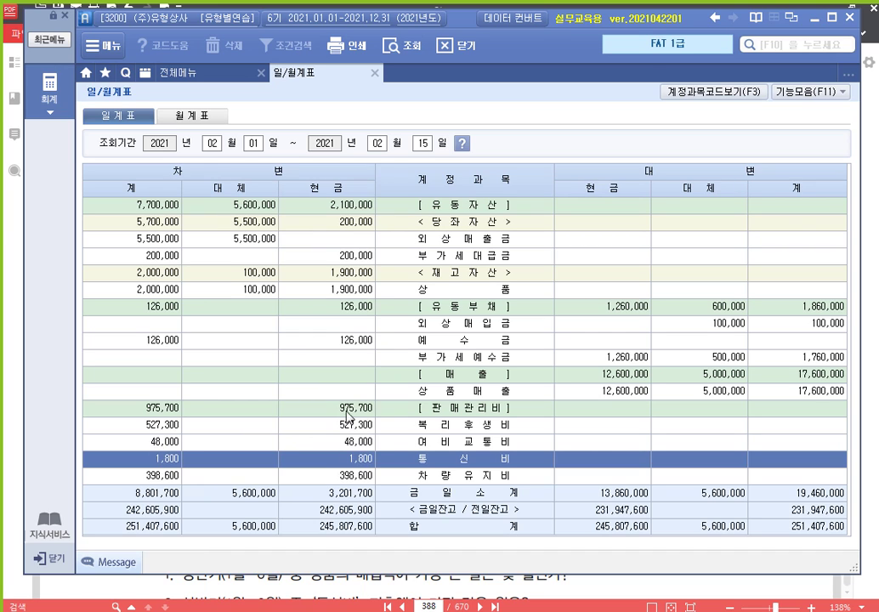
click(151, 425)
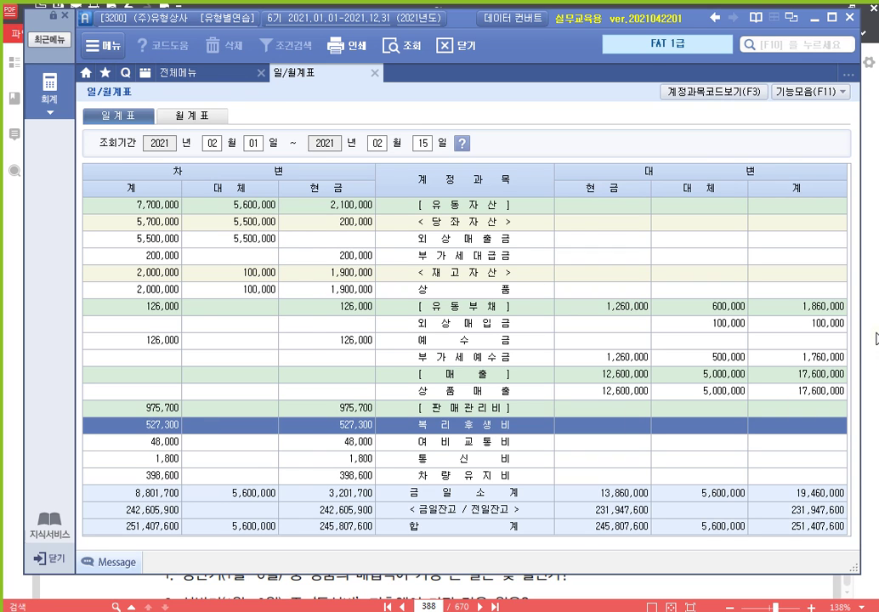
- Check the first 월계표 question in the textbook and query the 월계표 in Smart A for 2021년 03월 to 03월
click(876, 339)
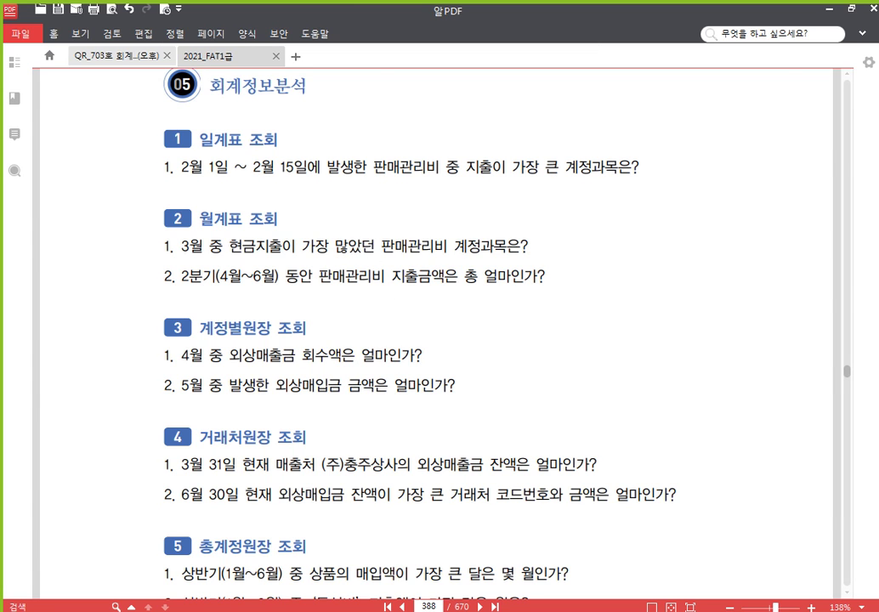
key(alt+Tab)
click(201, 117)
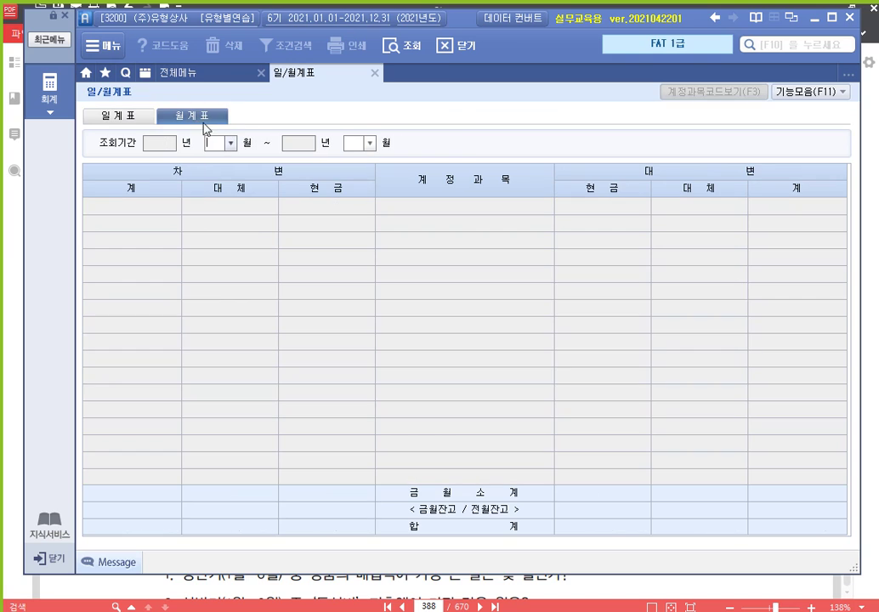
text(3)
key(Return)
key(Return)
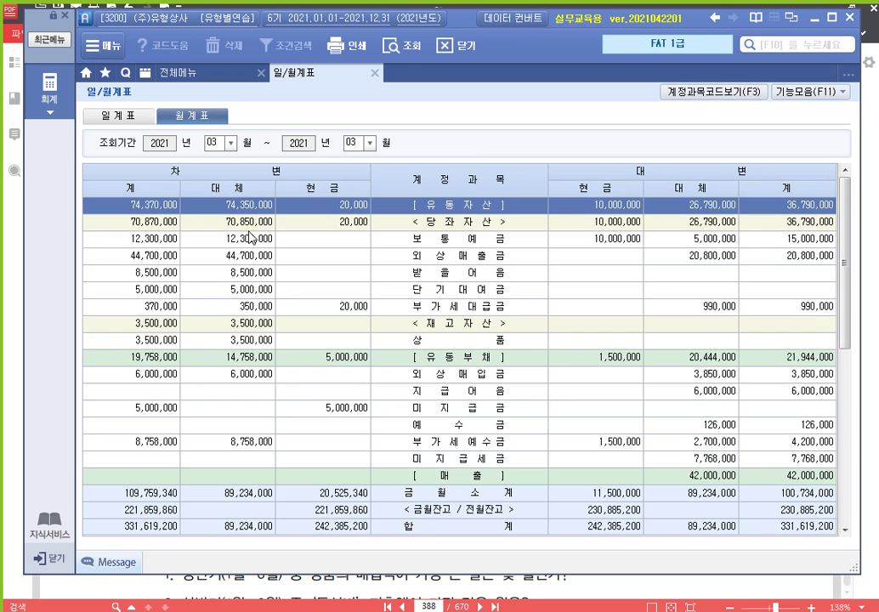
- Compare the 현금 amounts of the 판매관리비 accounts in the 월계표 to find the largest cash expense
scroll(403, 415, down, 6)
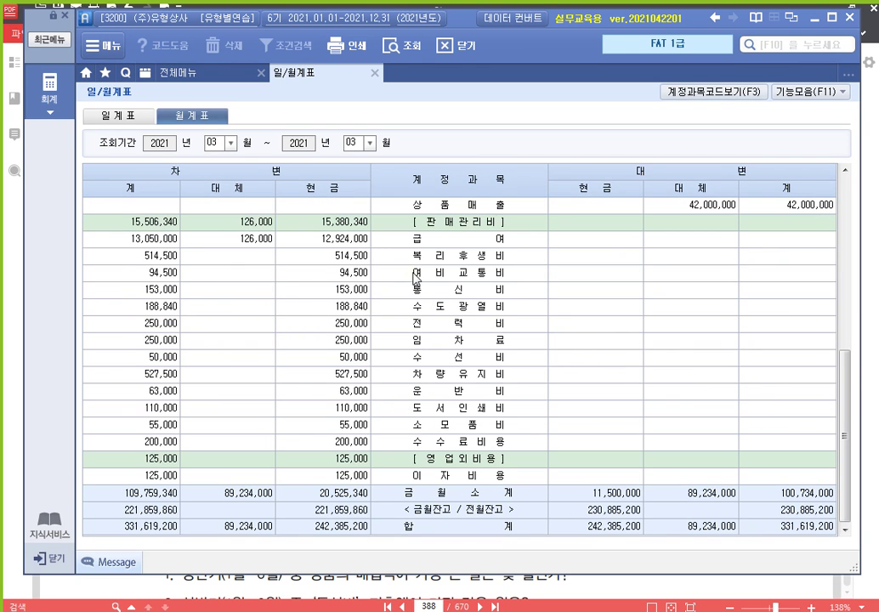
click(349, 245)
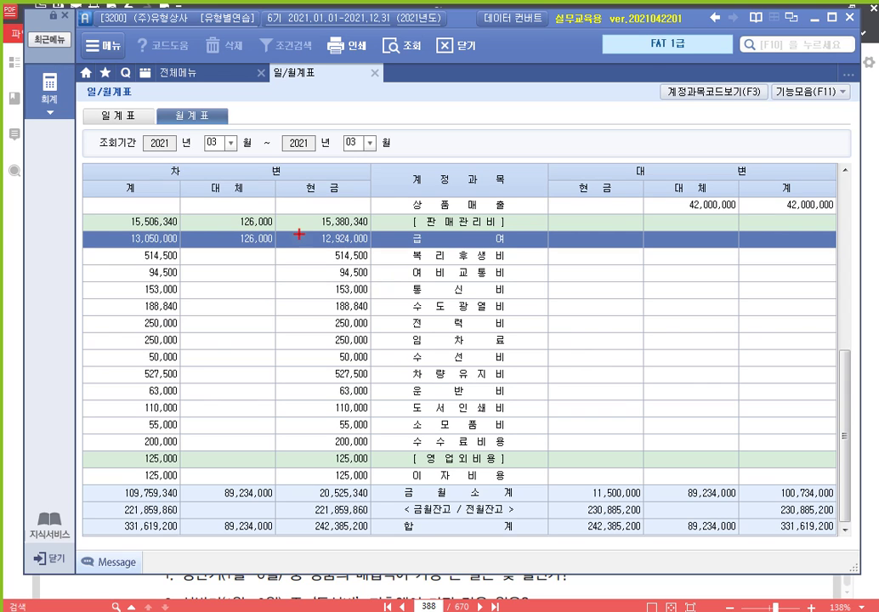
mouse_move(290, 229)
mouse_down()
mouse_move(375, 420)
mouse_move(370, 449)
mouse_up()
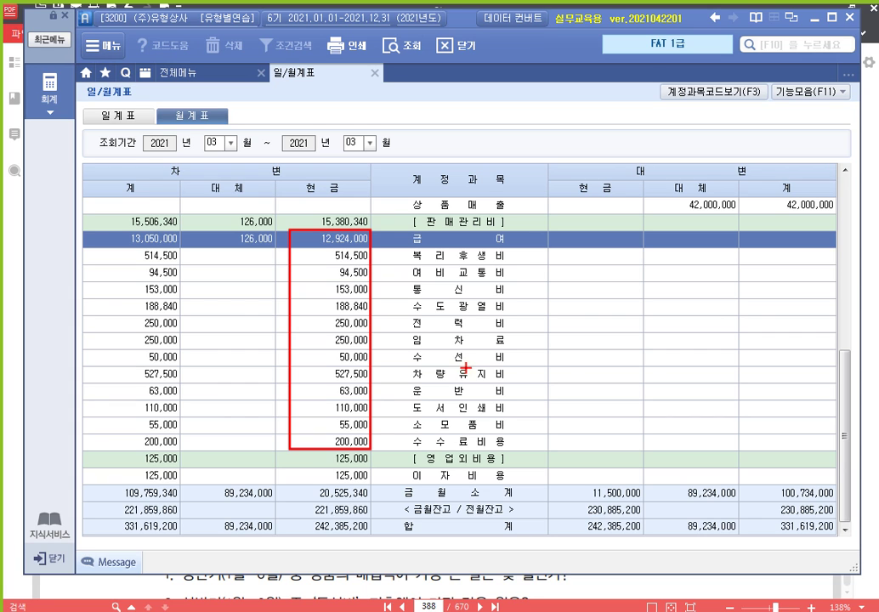
key(Escape)
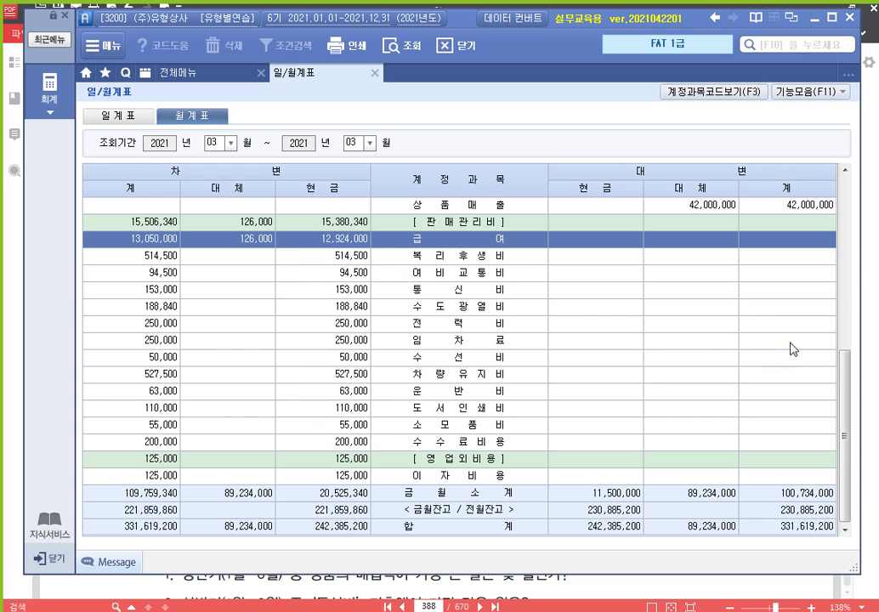
- Check the second 월계표 question in the textbook and query the 월계표 in Smart A for 2021년 04월 to 06월
click(876, 265)
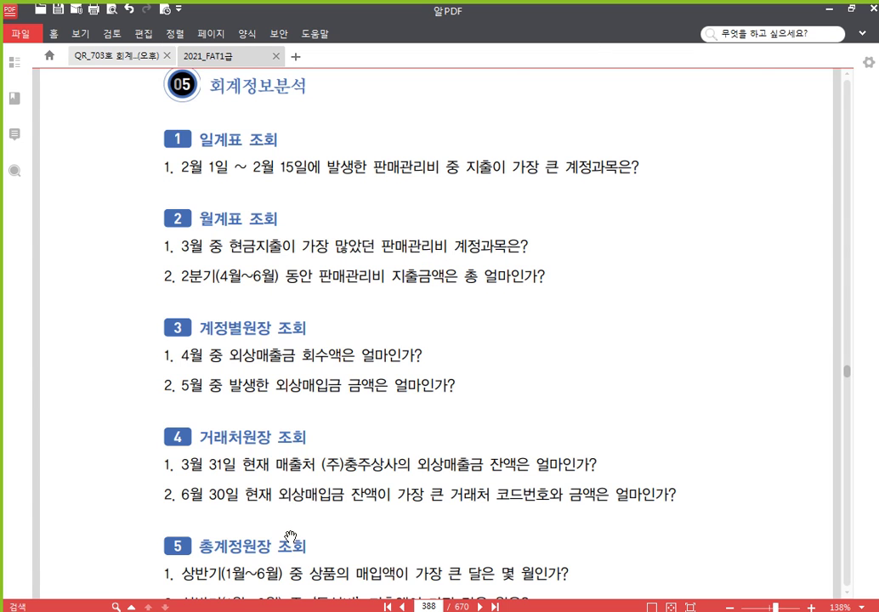
click(366, 610)
click(219, 145)
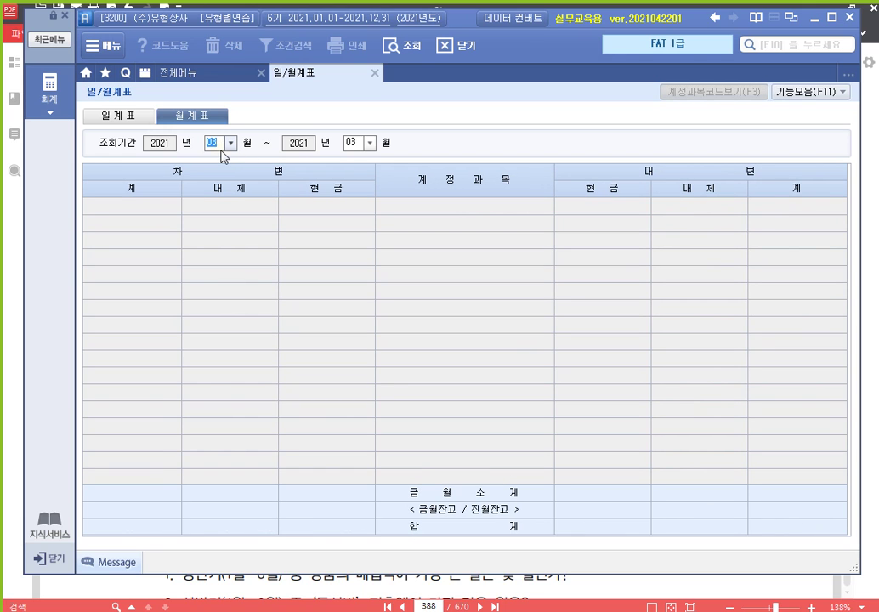
text(04)
key(Return)
text(06)
key(Return)
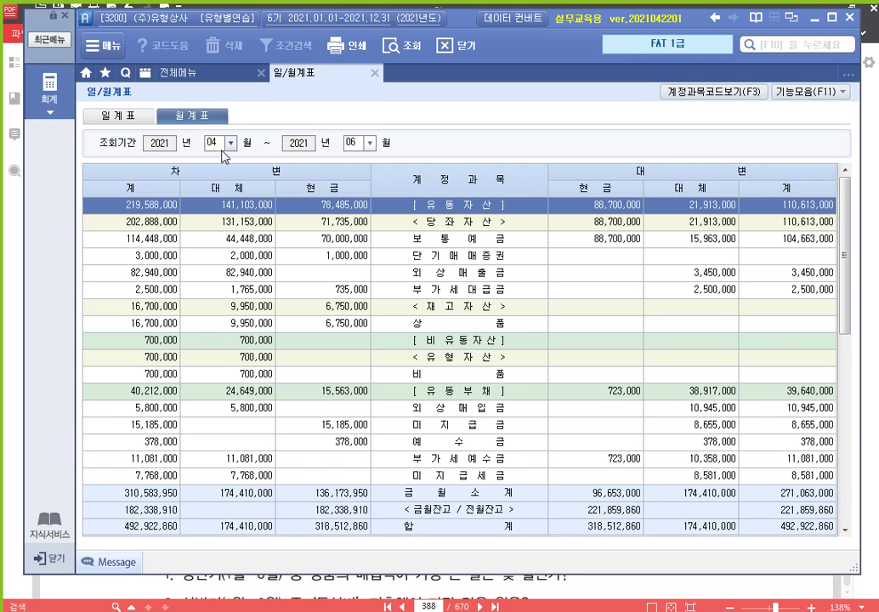
- Find the 판매관리비 total in the 계 column of the second-quarter 월계표
scroll(256, 247, down, 7)
scroll(289, 340, up, 3)
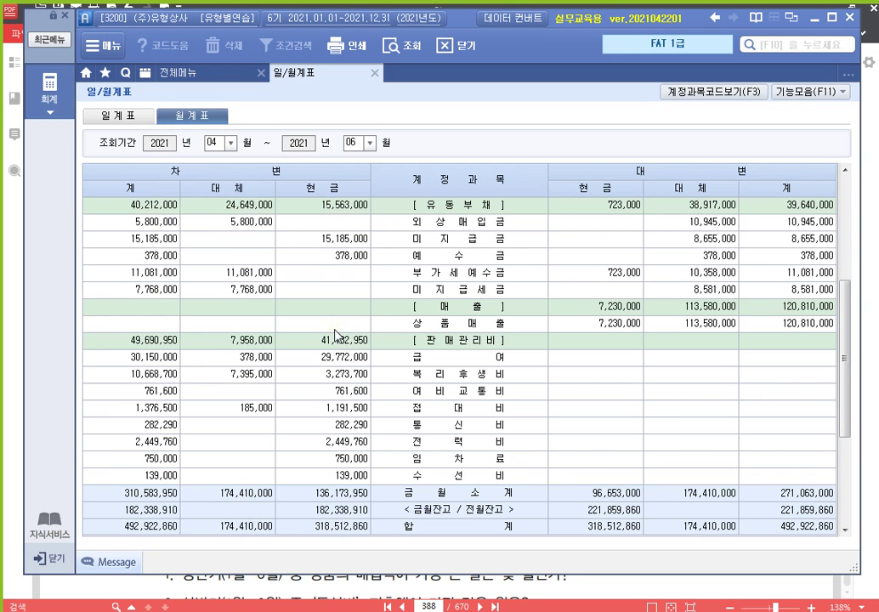
click(162, 340)
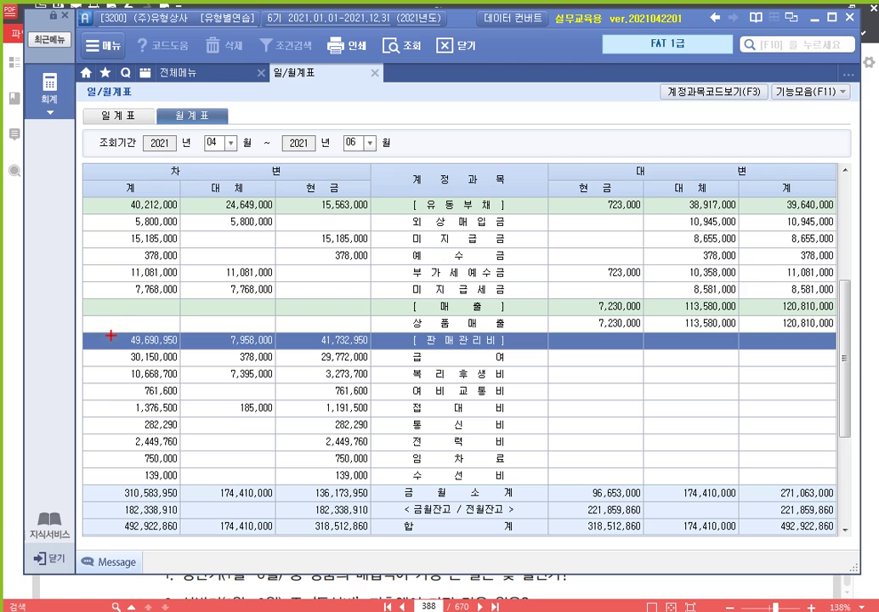
drag(109, 332, 186, 351)
key(Escape)
- Check the 계정별원장 questions in the textbook, then close the 일/월계표 in Smart A and open the 계정별원장
key(alt+Tab)
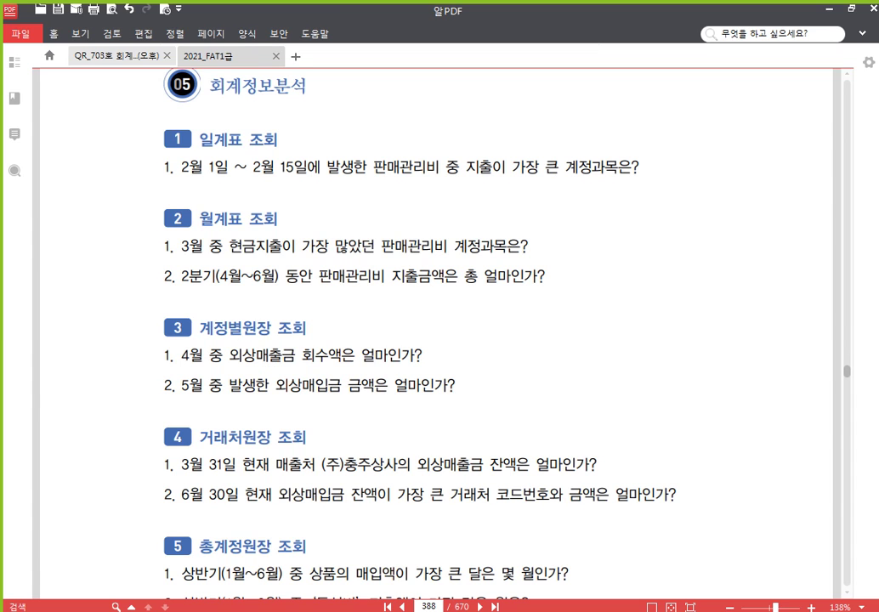
key(alt+Tab)
click(374, 73)
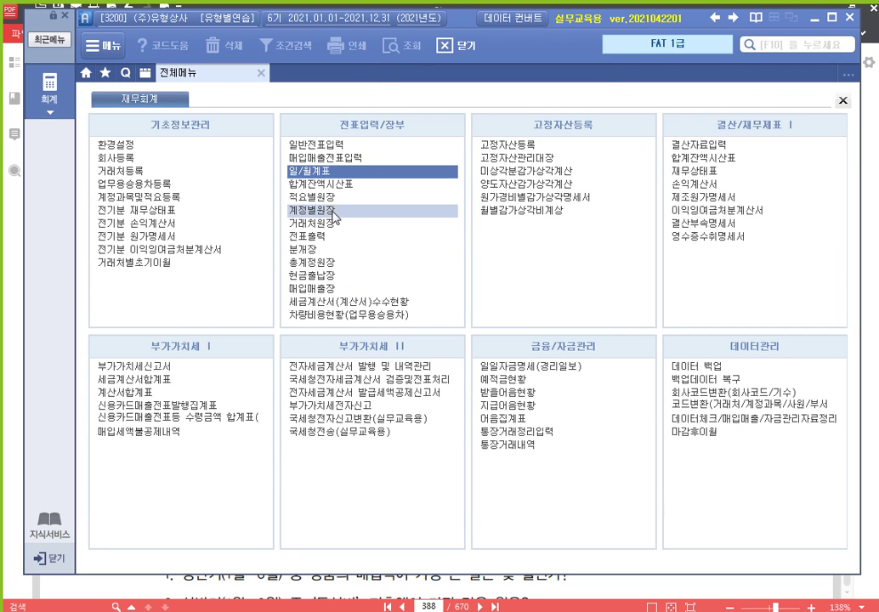
click(333, 213)
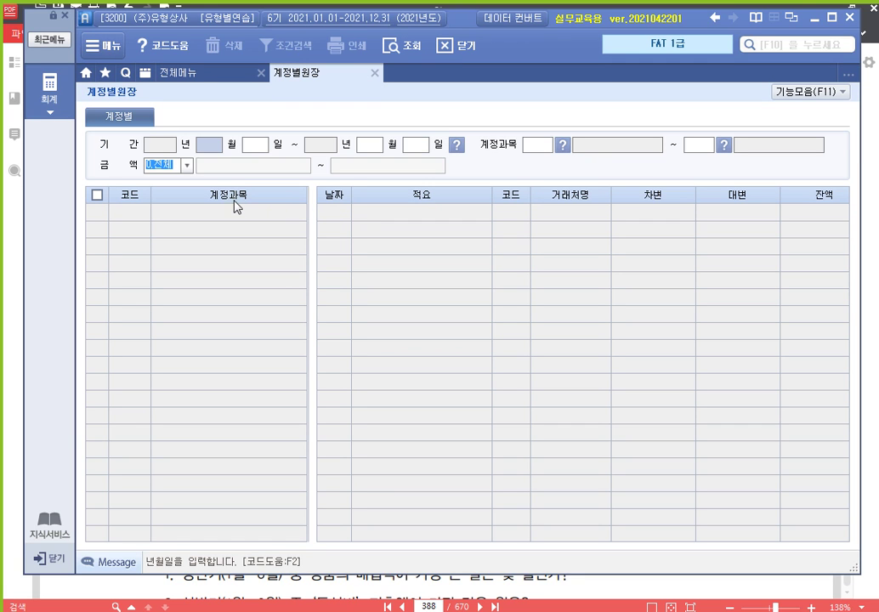
- Set the 계정별원장 query period to April 1 through April 30, 2021
text(4)
key(Return)
text(1)
key(Return)
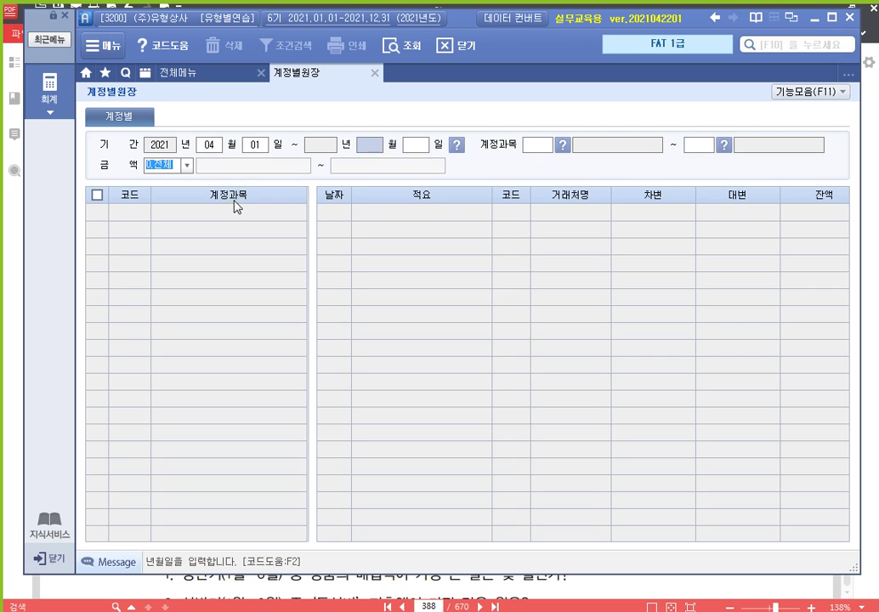
text(4)
key(Return)
text(30)
key(Return)
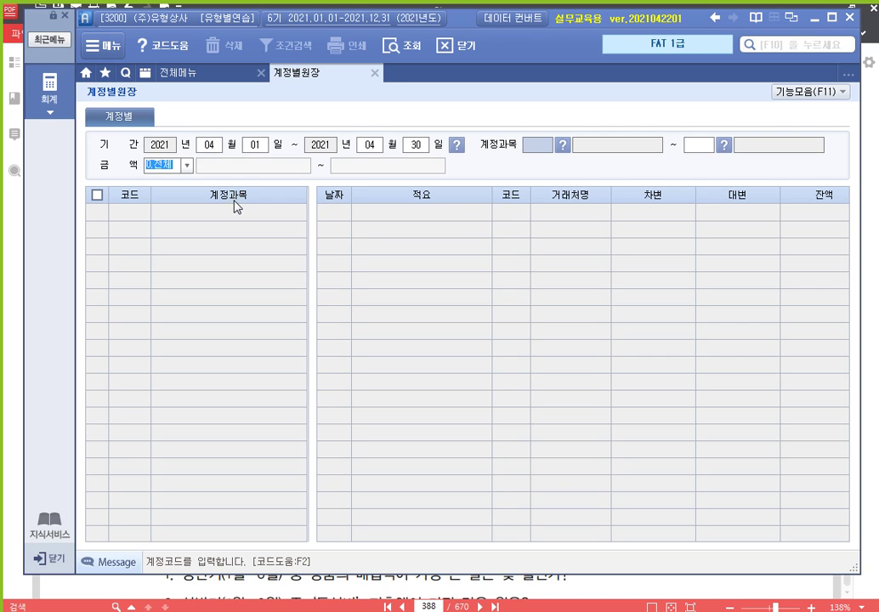
- Query account 108 외상매출금 in the 계정별원장 and find the 대변 amount in its April 월계 row
text(108)
key(Return)
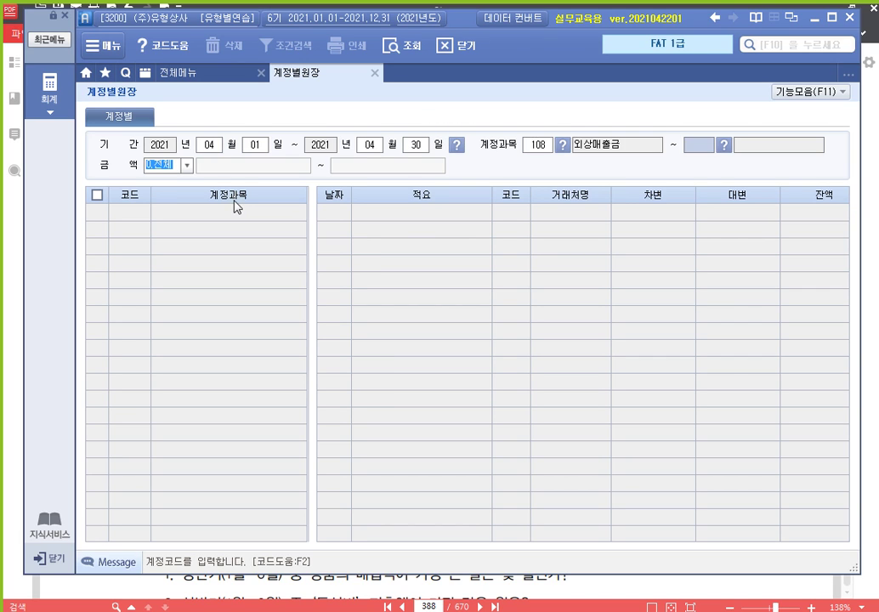
key(Return)
key(Return)
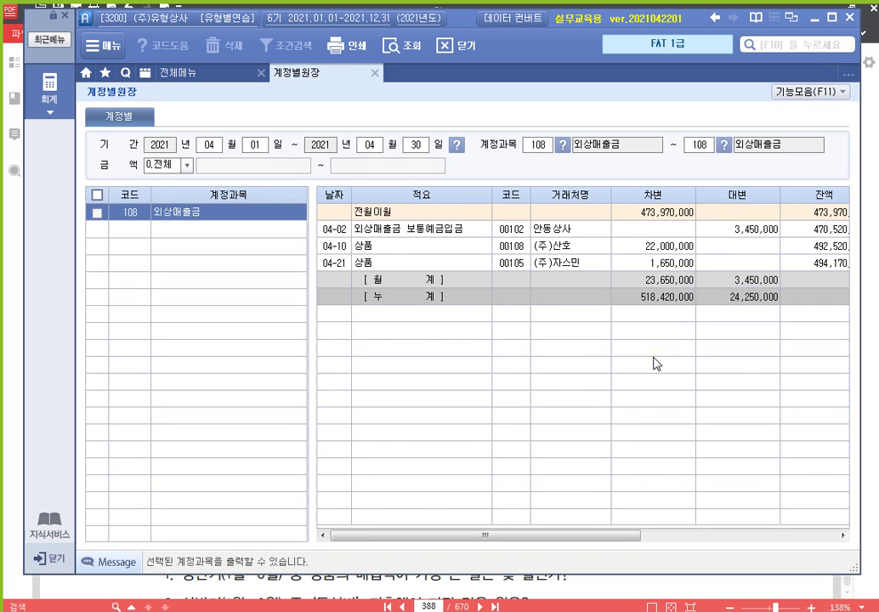
click(752, 287)
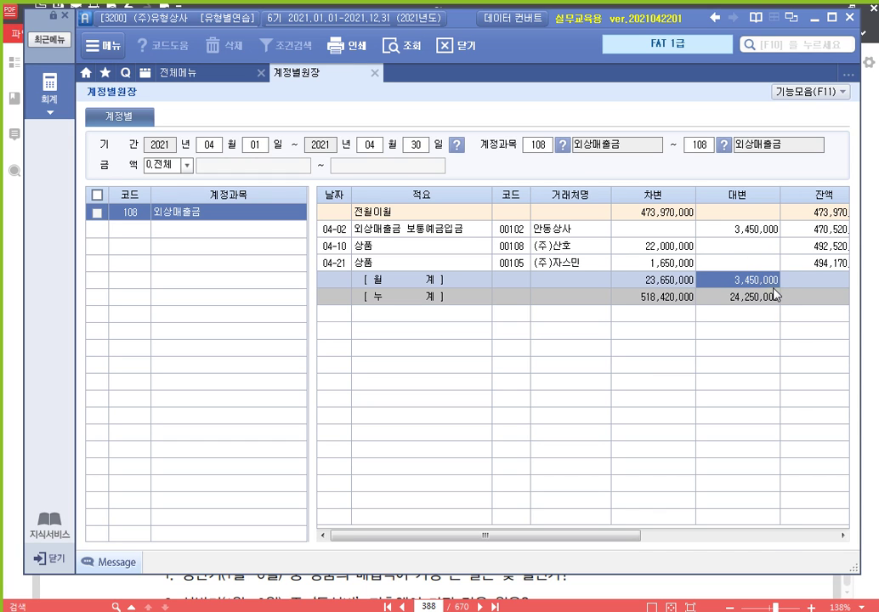
- Open the 총계정원장, query account 108 외상매출금 by month and check the 대변 amount for 2021년 04월
click(181, 73)
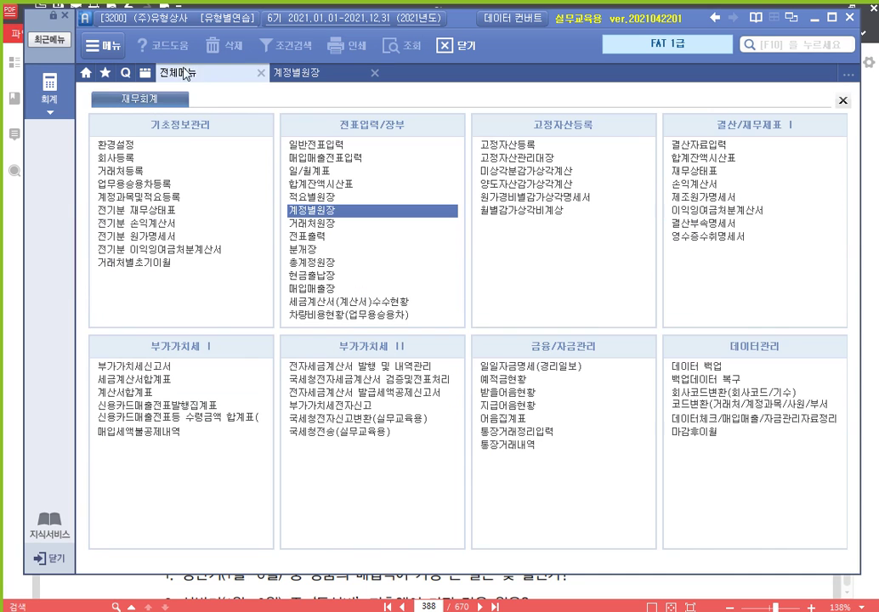
click(330, 262)
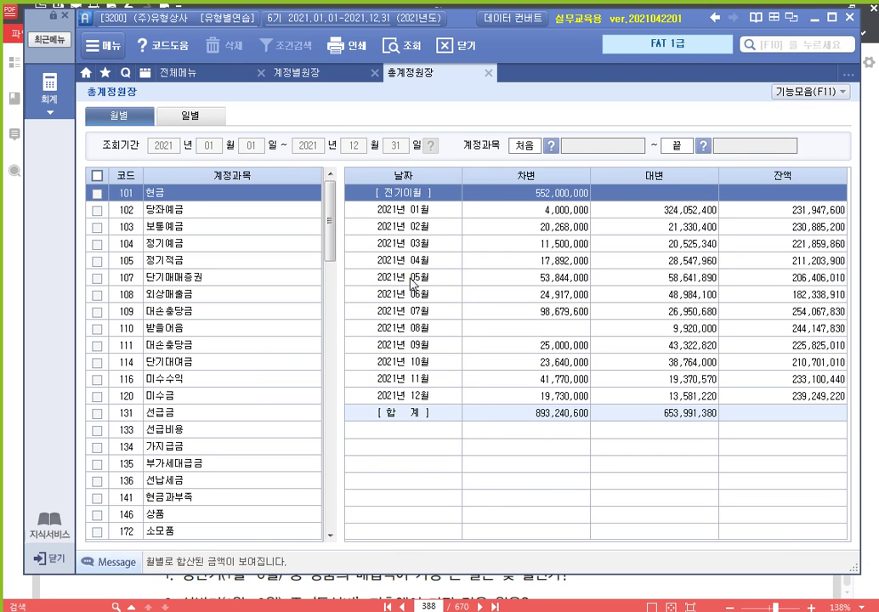
click(535, 148)
text(1)
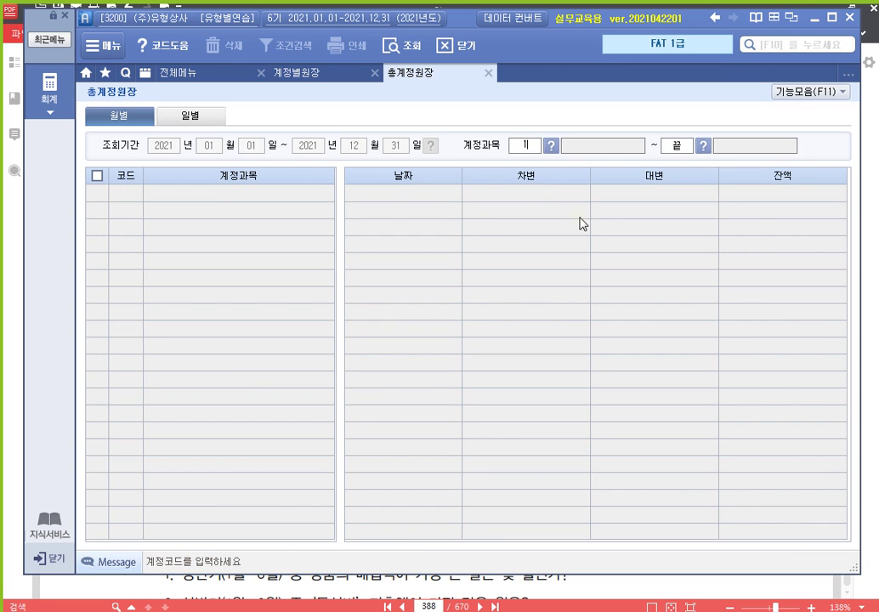
text(08)
key(Return)
key(Return)
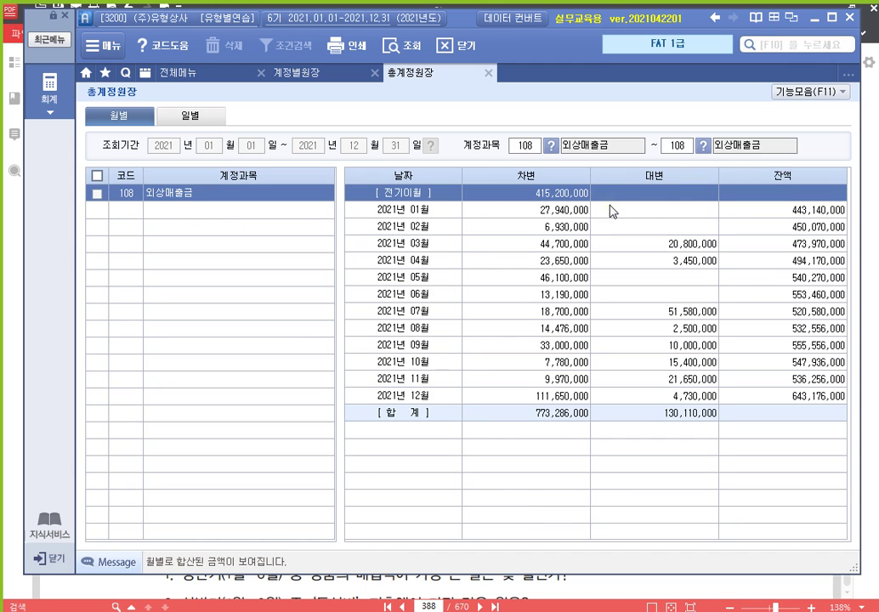
click(650, 261)
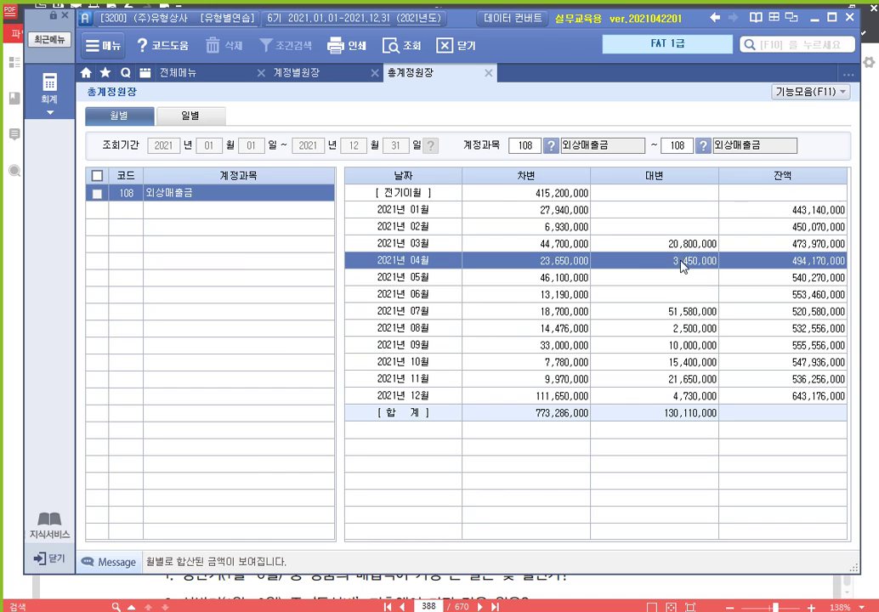
- Check the second 계정별원장 question in the textbook, then return to the 계정별원장 in Smart A
click(874, 267)
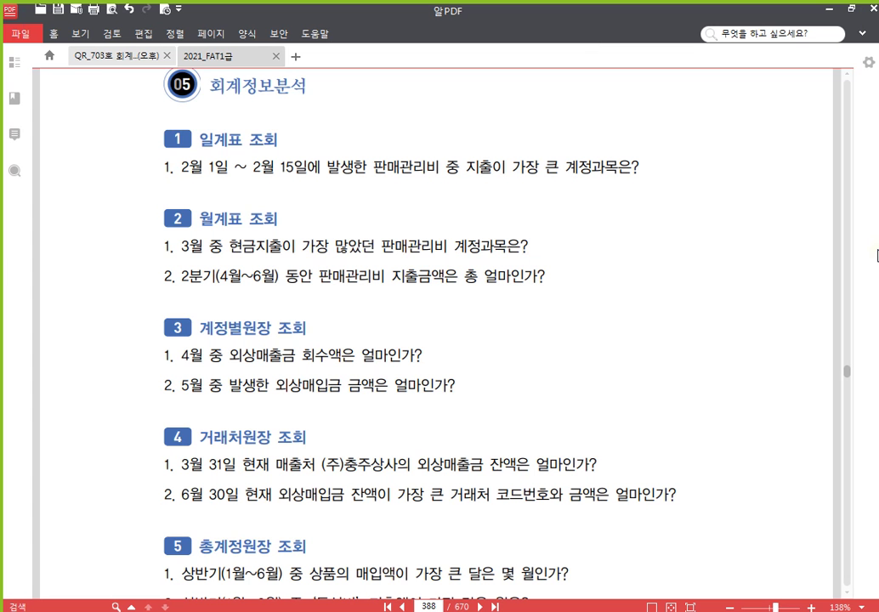
drag(303, 420, 304, 333)
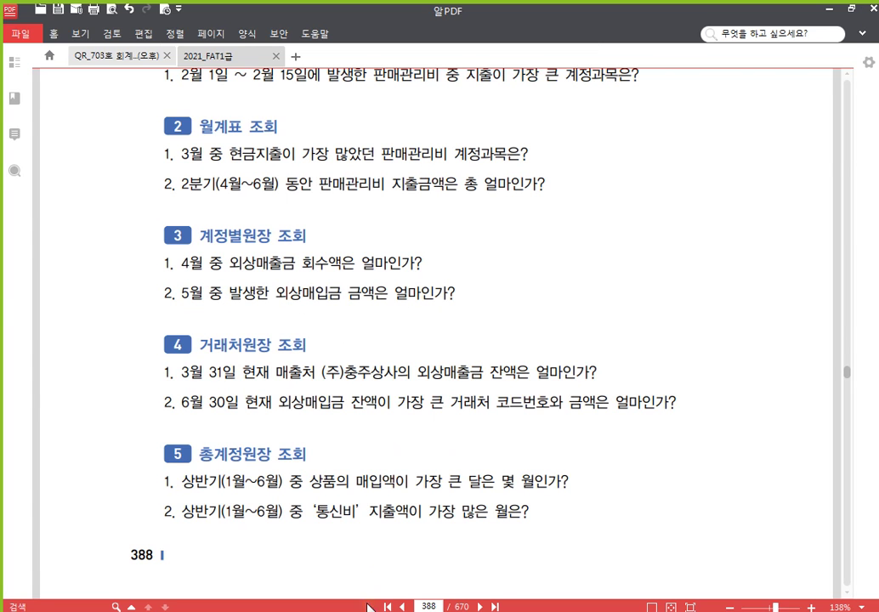
key(alt+Tab)
click(314, 78)
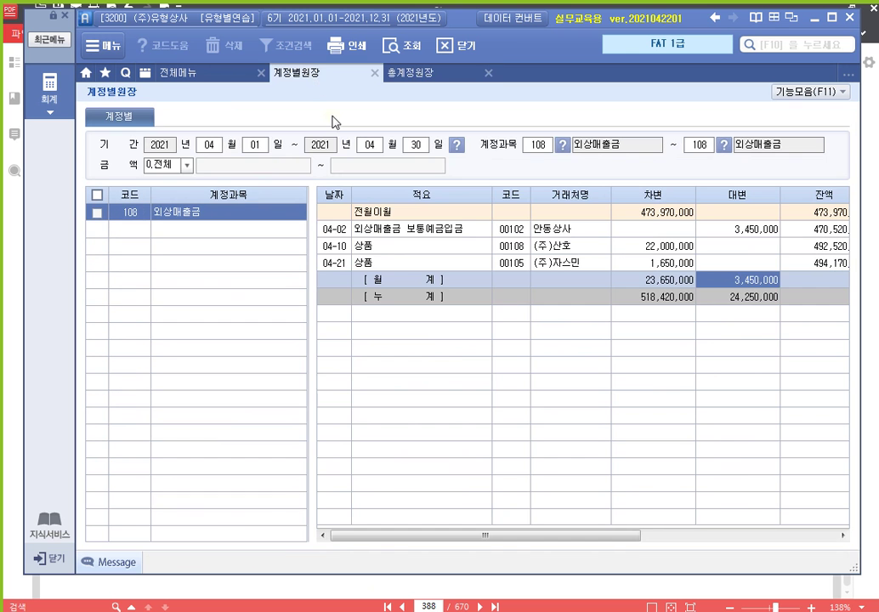
- Change the 계정별원장 query period to May 1 through May 31, 2021
click(217, 150)
text(05)
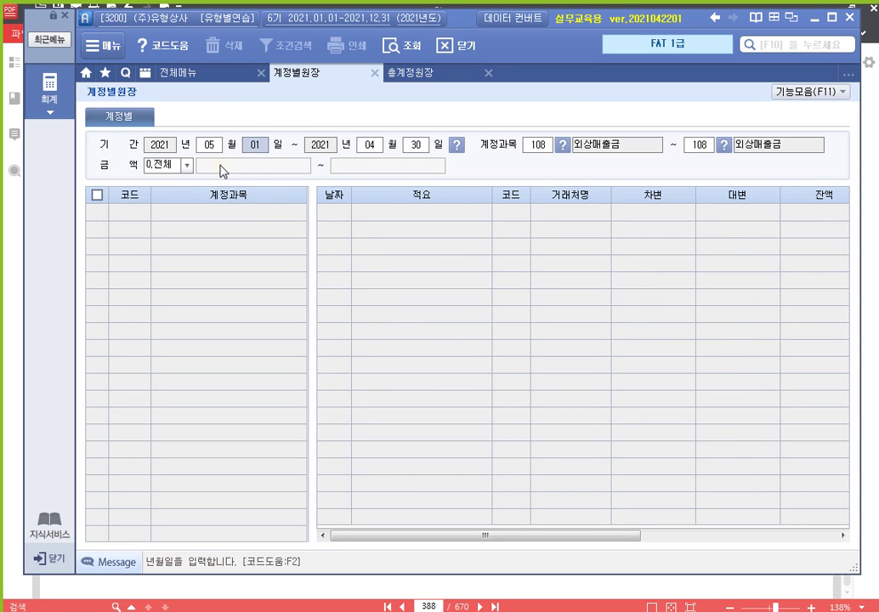
key(Return)
key(Return)
key(shift+Tab)
text(5)
key(Return)
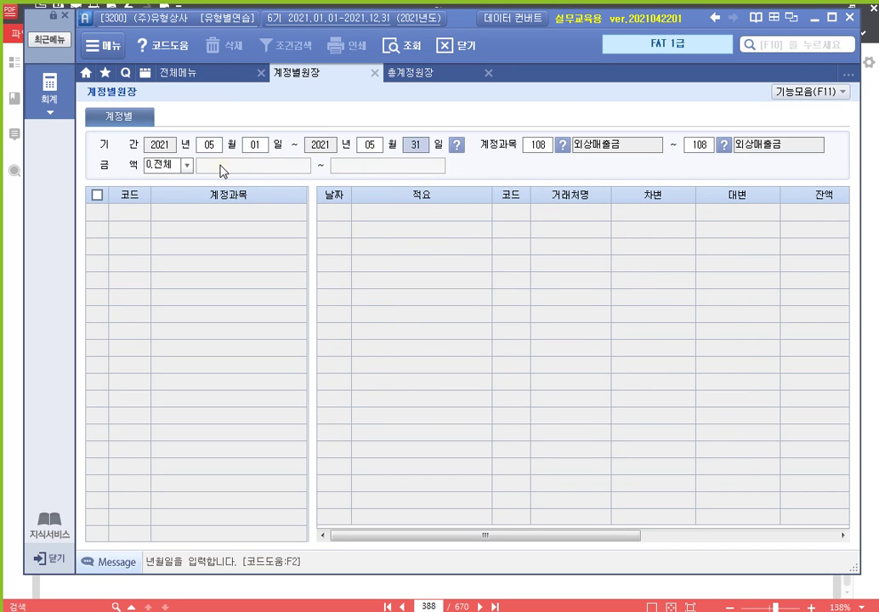
- Query account 251 외상매입금 in the 계정별원장 and find the 대변 amount in its May 월계 row
key(Return)
text(251)
key(Return)
text(251)
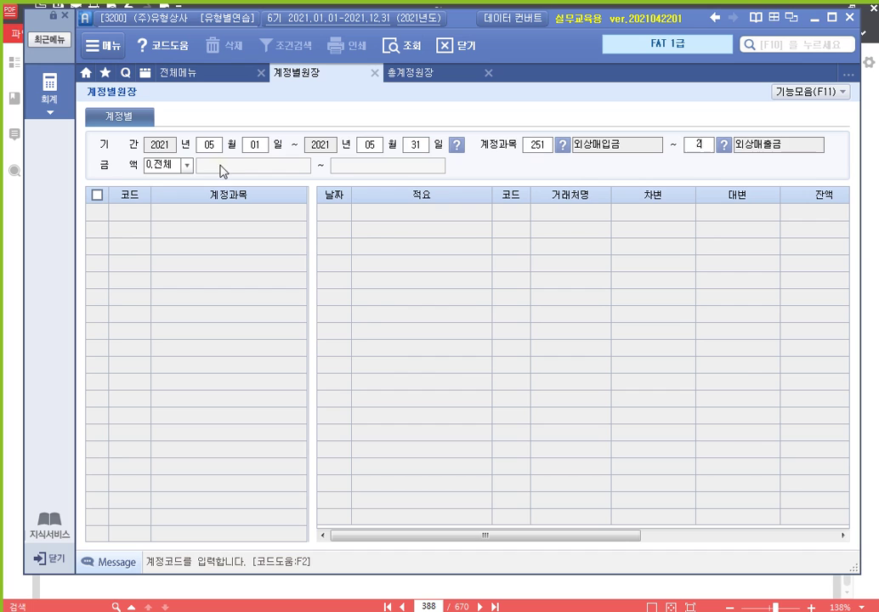
key(Return)
key(Return)
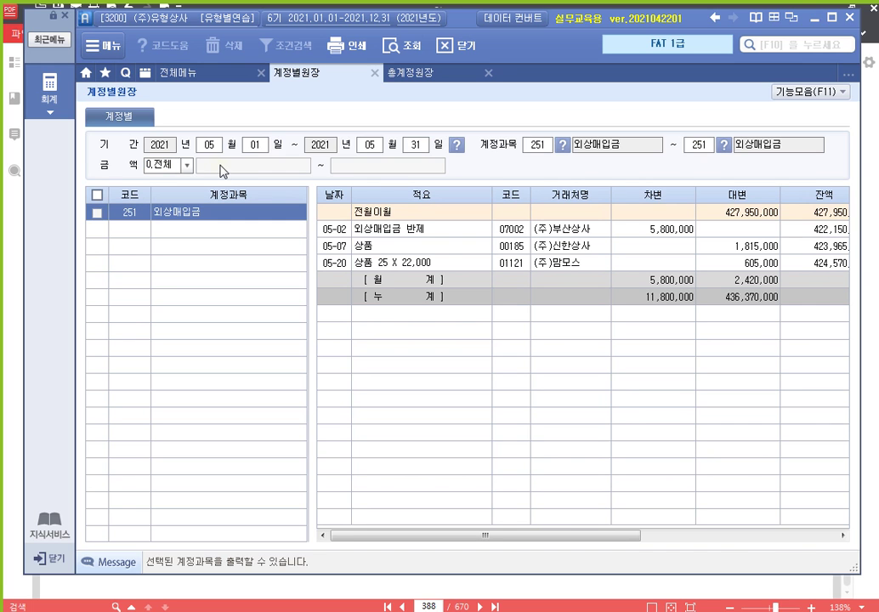
click(742, 283)
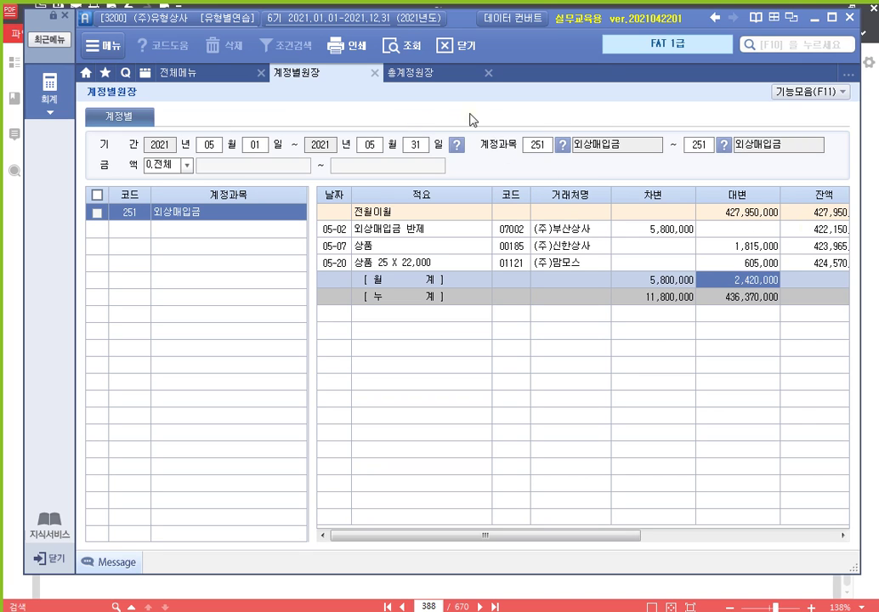
- Close the 계정별원장, check the 거래처원장 questions in the textbook, and open the 거래처원장 in Smart A
click(375, 73)
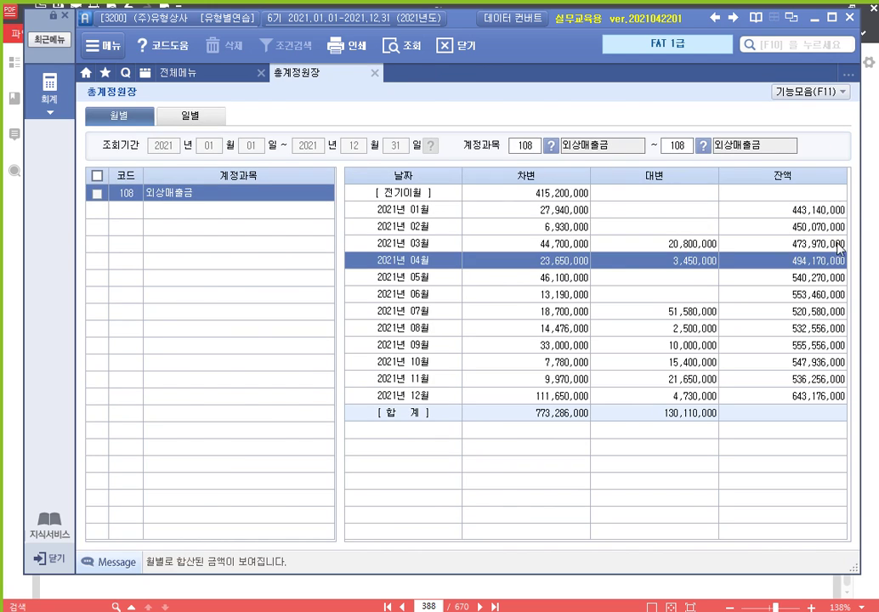
key(alt+Tab)
drag(492, 355, 480, 256)
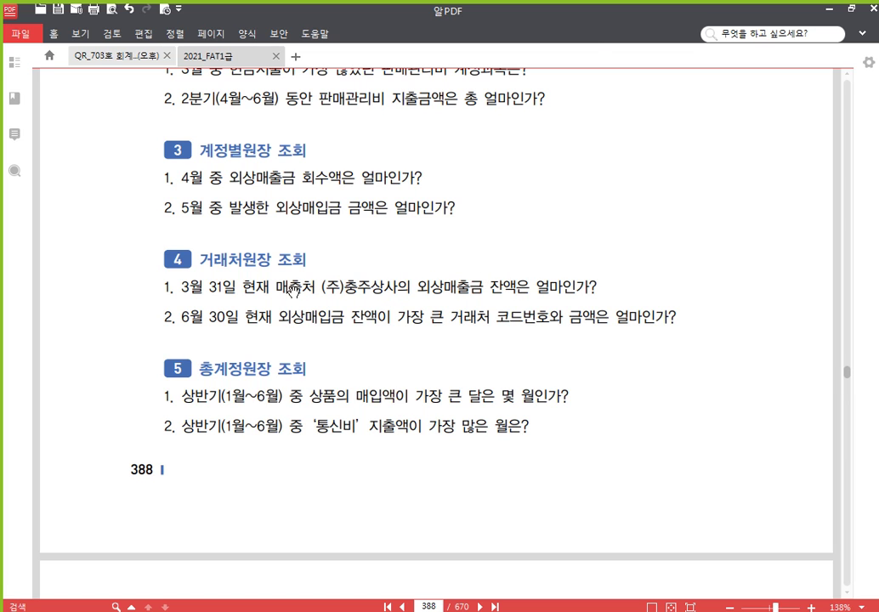
key(alt+Tab)
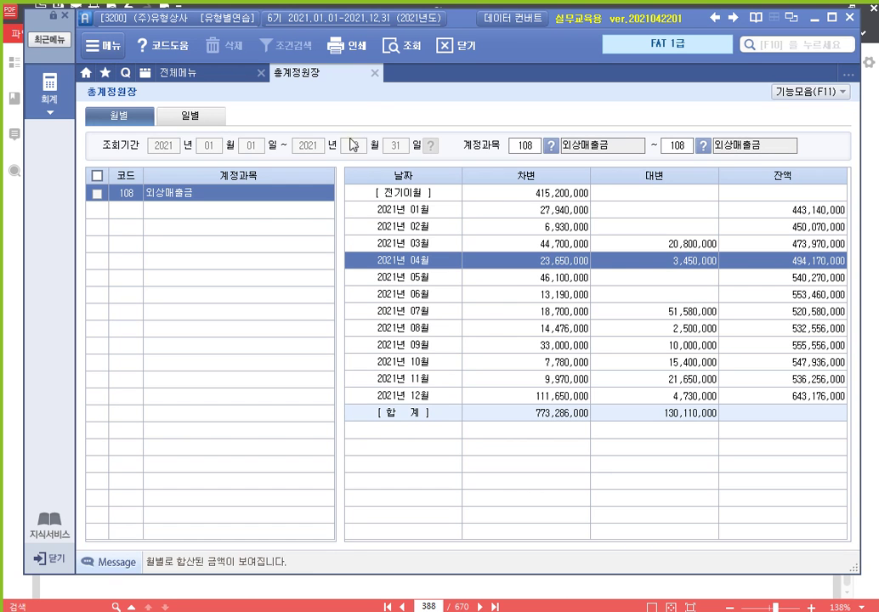
click(230, 73)
click(323, 224)
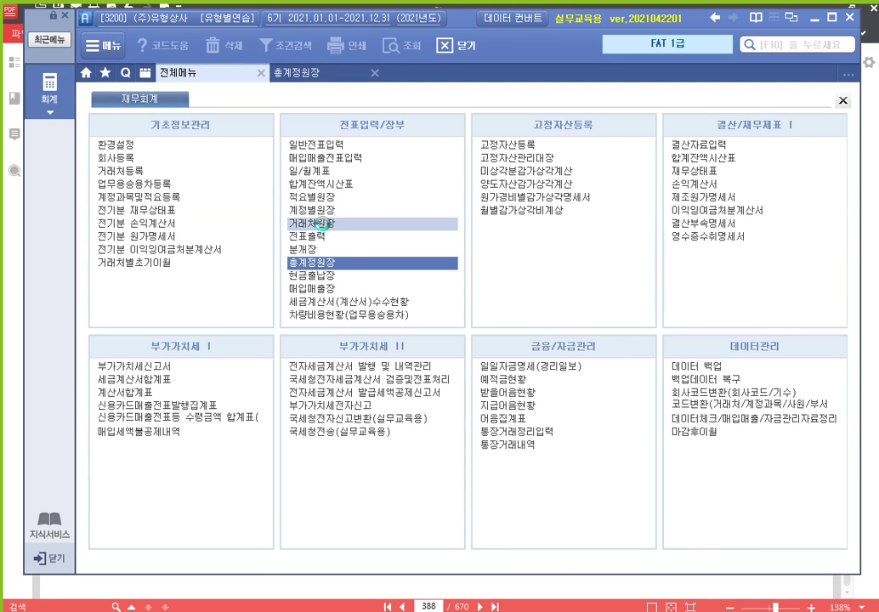
- Set the 거래처원장 period to March 31 through March 31, 2021, and the account to 108 외상매출금
text(0331)
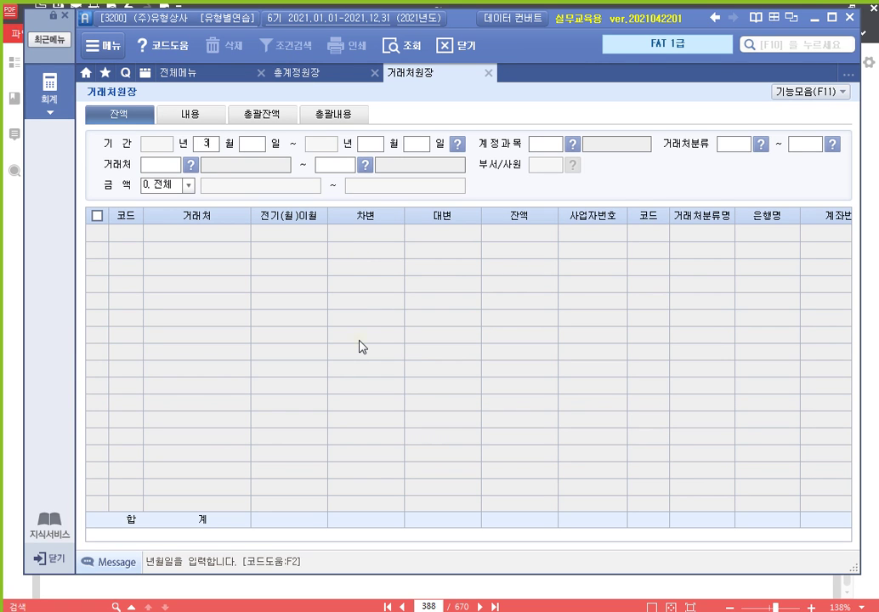
text(03)
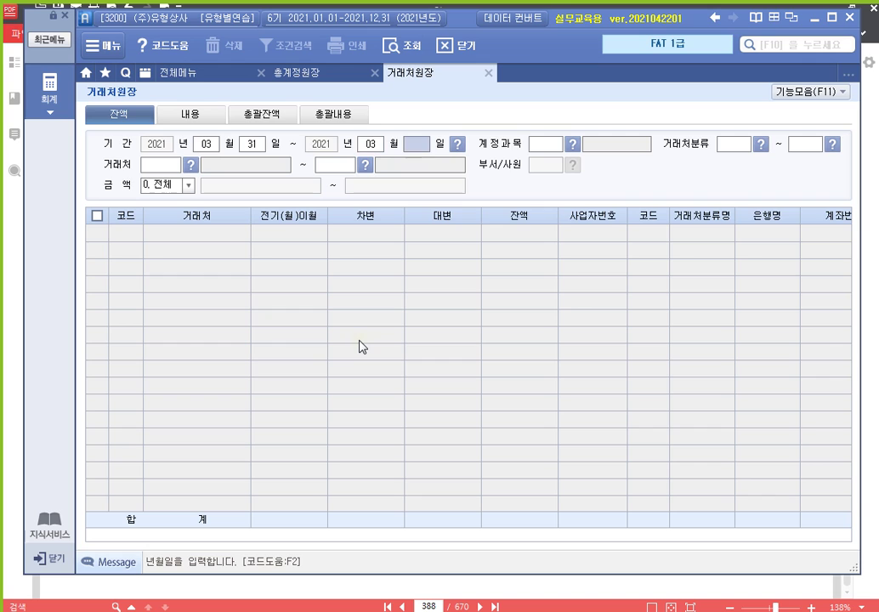
text(31108)
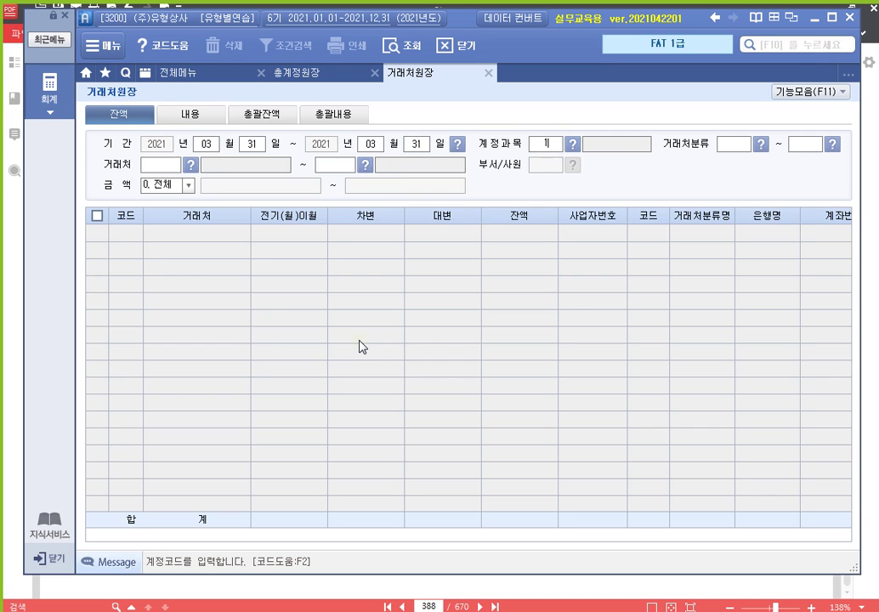
key(Return)
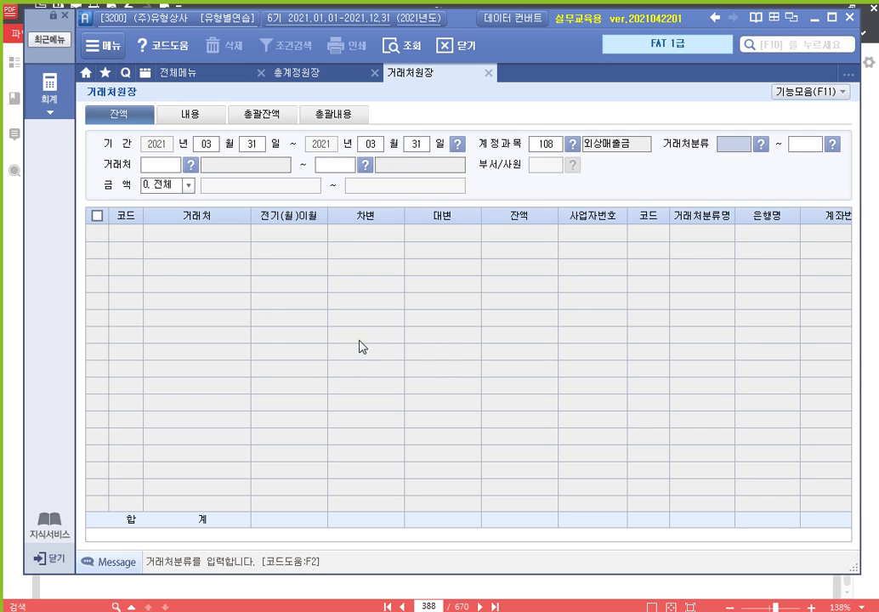
- Restrict the 거래처원장 query to customer 00120 (주)충주상사 by searching for 충주, and find its 잔액
key(Return)
key(Return)
key(F2)
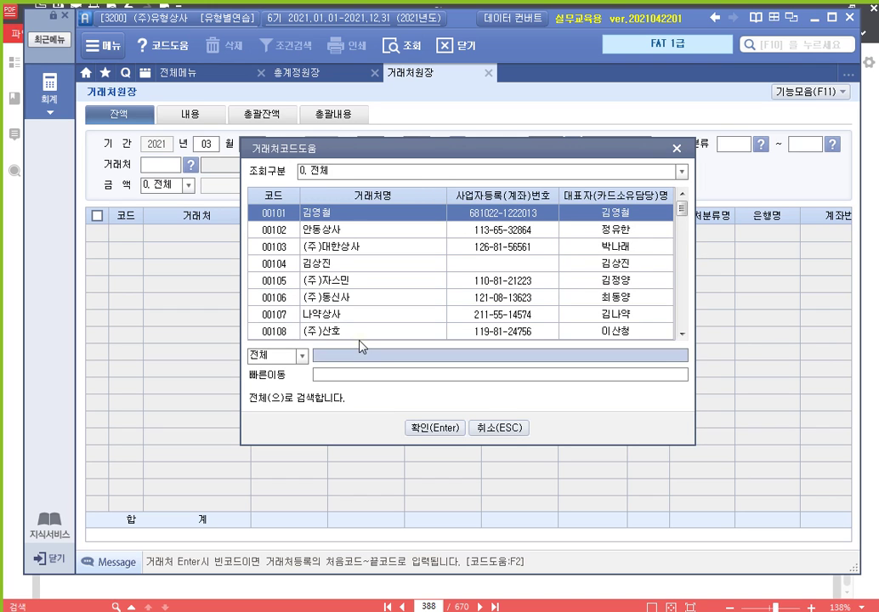
text(충주)
key(Return)
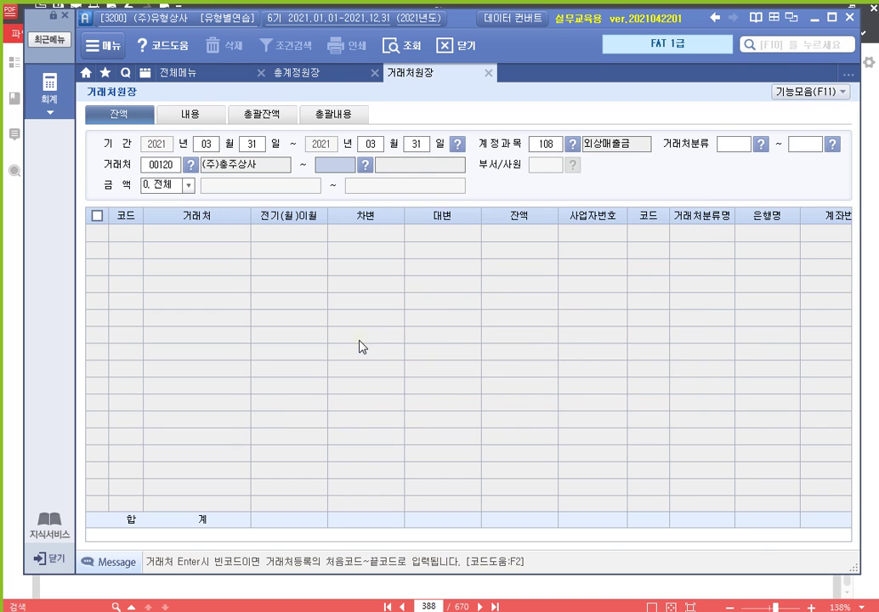
text(120)
key(Return)
key(Return)
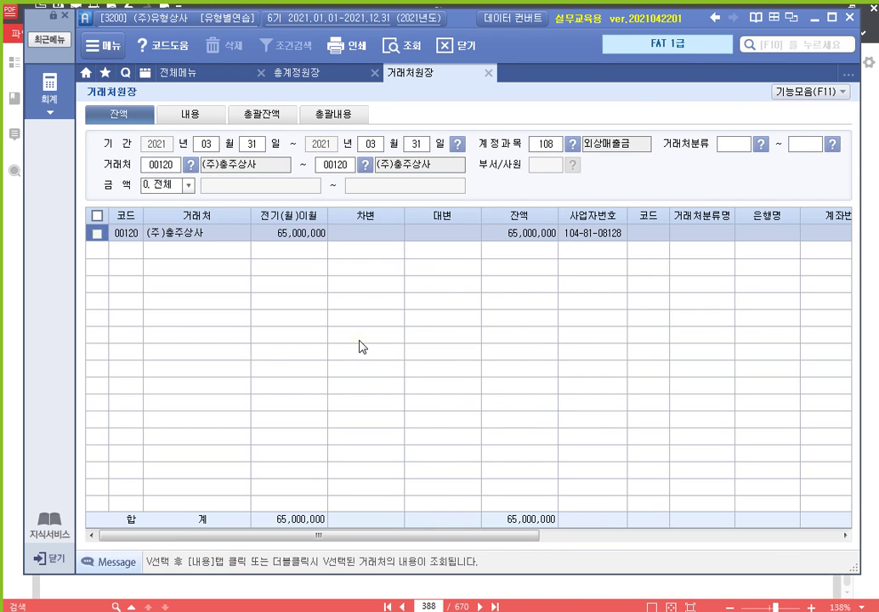
click(536, 236)
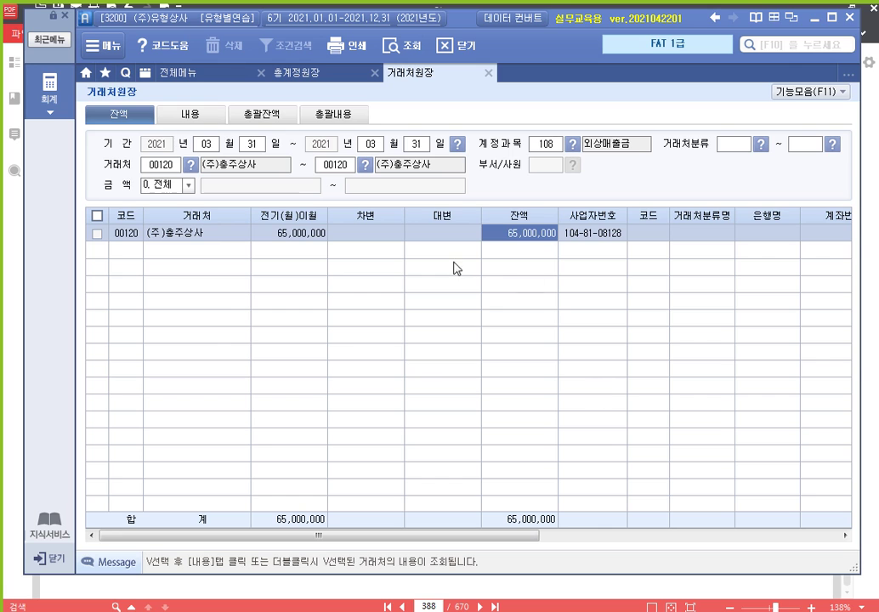
- Requery the (주)충주상사 외상매출금 balance with the period January 1 through March 31, 2021
click(202, 145)
text(1)
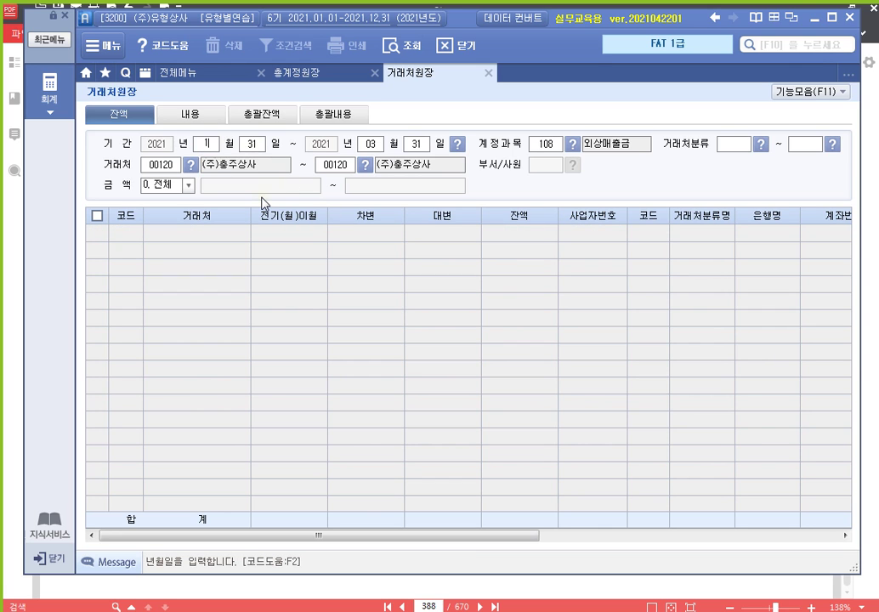
key(Return)
text(1)
key(Return)
key(Return)
text(31)
key(Return)
key(Return)
key(Return)
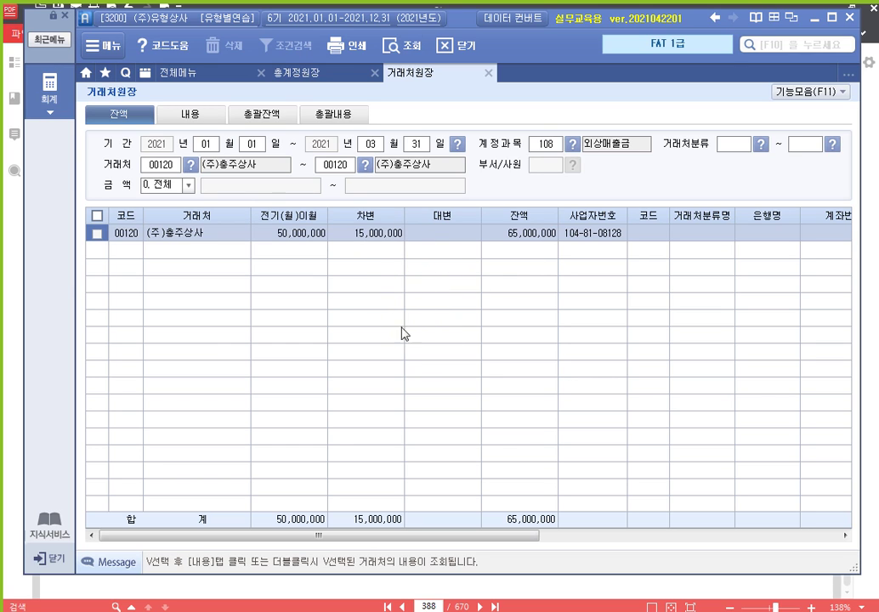
- Examine the 차변, 전기(월)이월 and 잔액 amounts of (주)충주상사 in the January-to-March 거래처원장
click(381, 235)
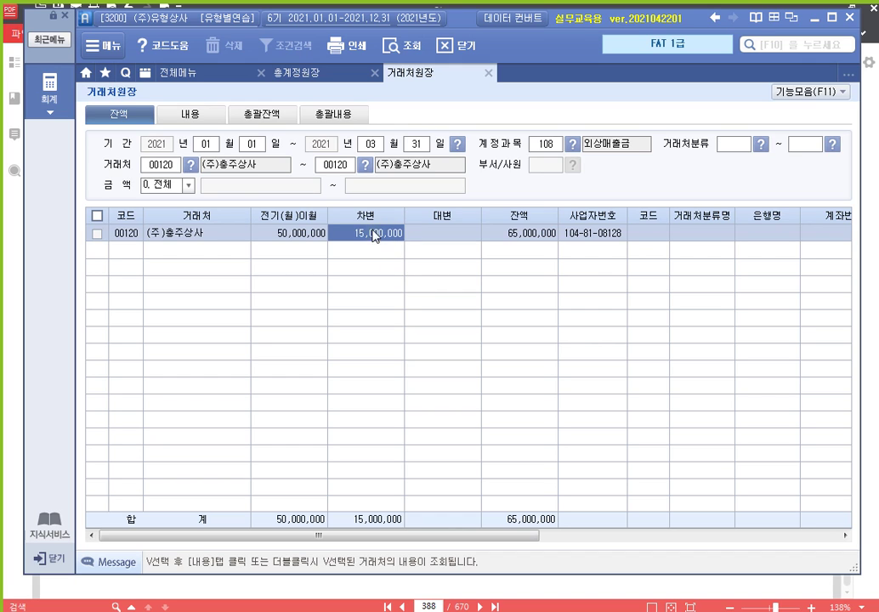
click(305, 238)
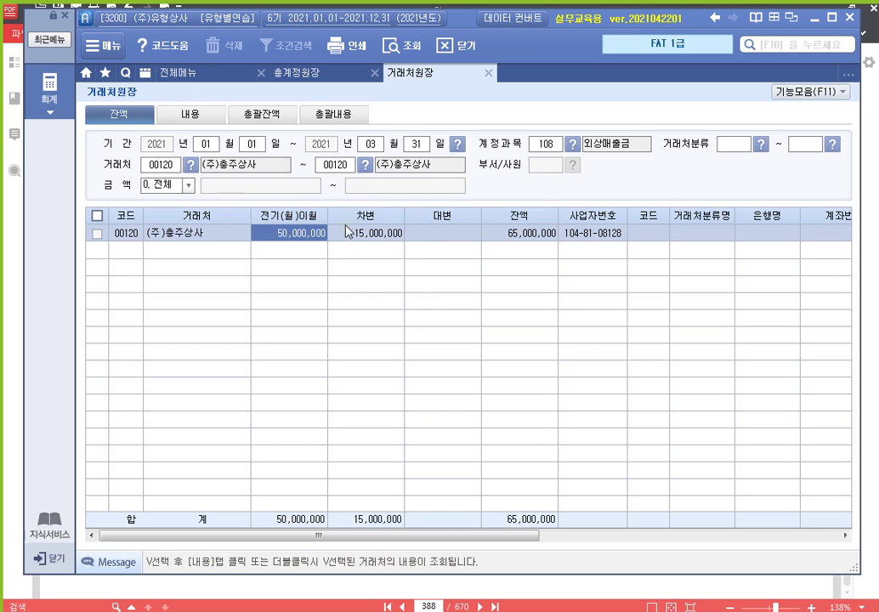
click(531, 236)
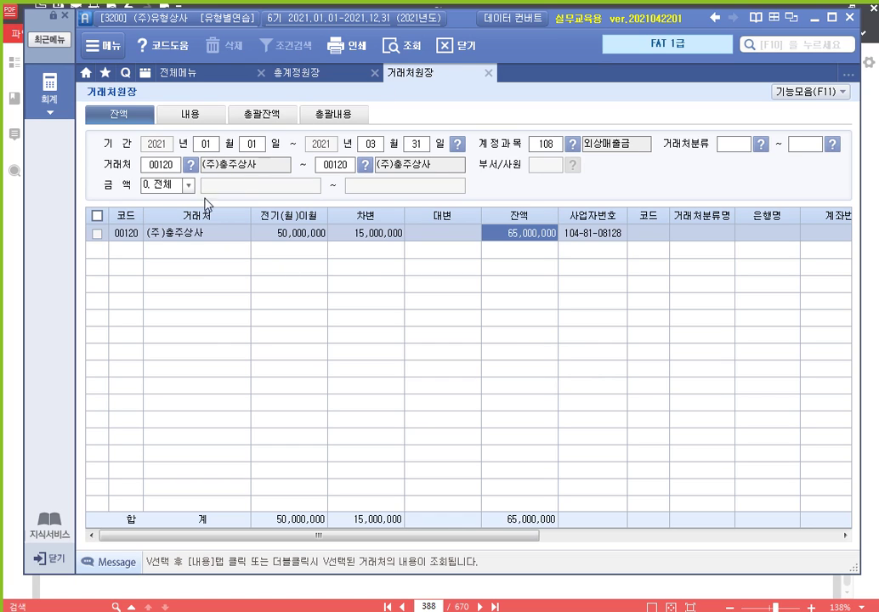
- Check (주)충주상사's 차변, 대변 and 잔액 amounts, and read the next 거래처원장 question in the textbook PDF
click(372, 235)
click(432, 242)
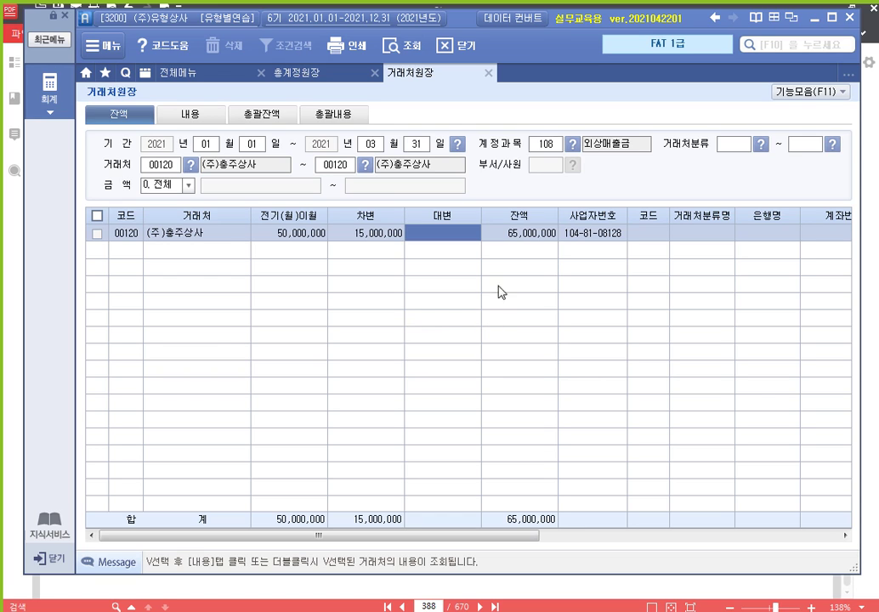
click(534, 234)
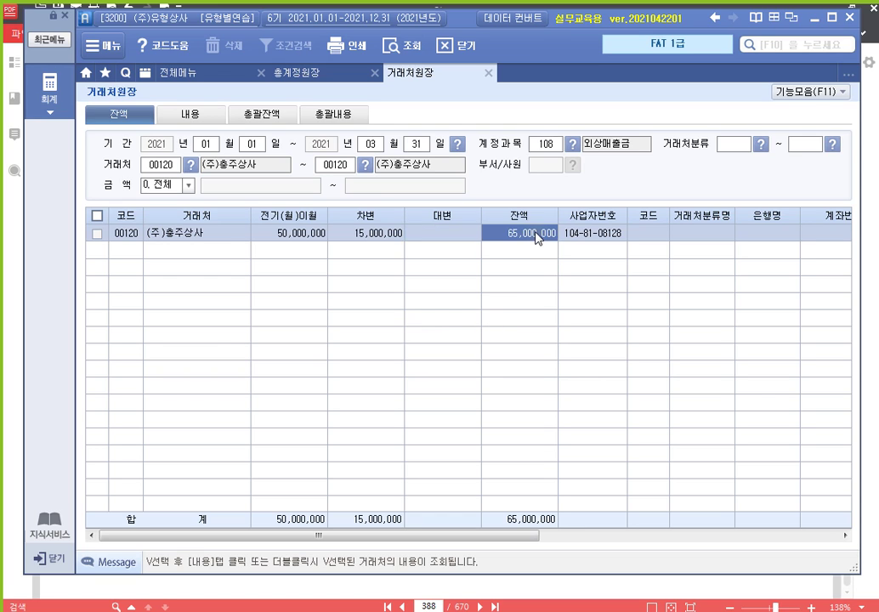
click(876, 294)
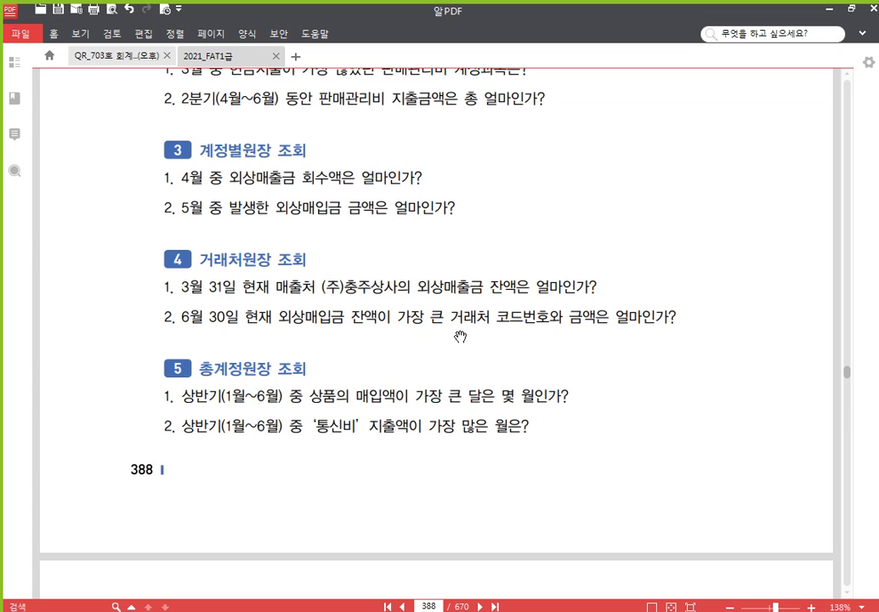
- Return to Smart A and set the 거래처원장 period to June 30 through June 30, 2021, with account 251 외상매입금
click(321, 610)
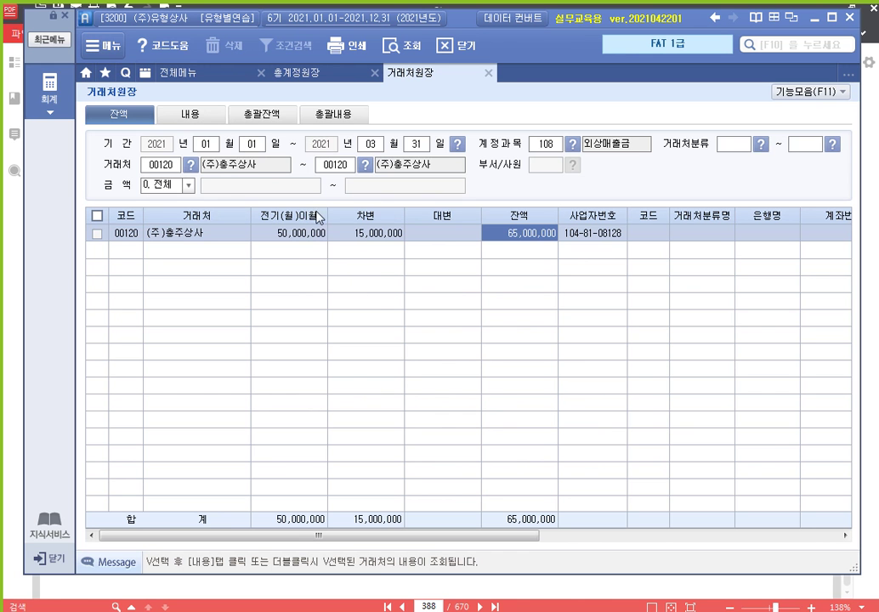
click(207, 145)
text(06)
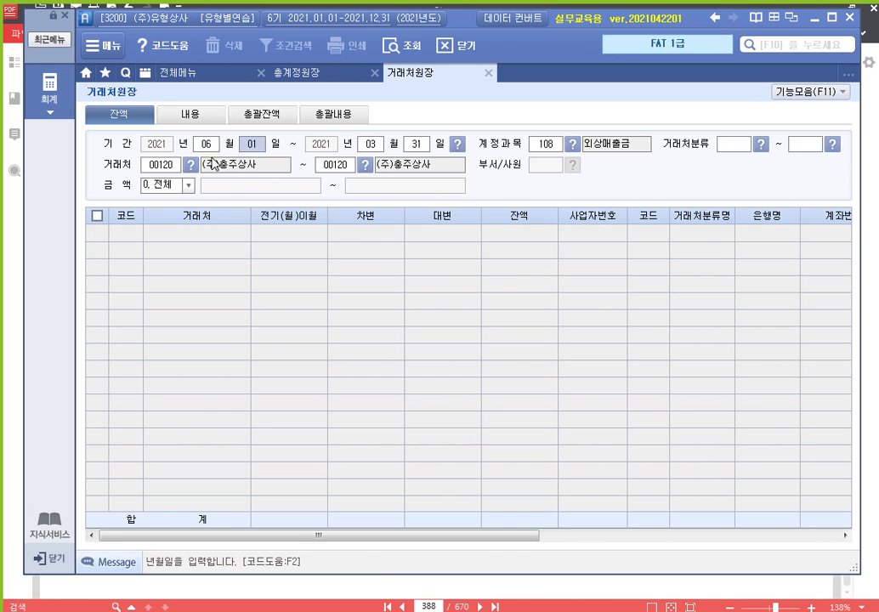
text(30063)
text(0)
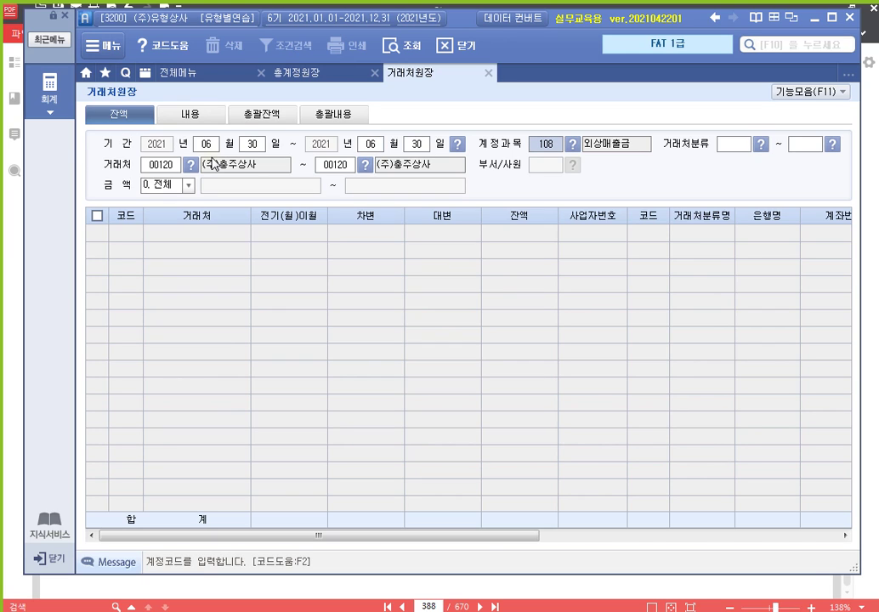
text(251)
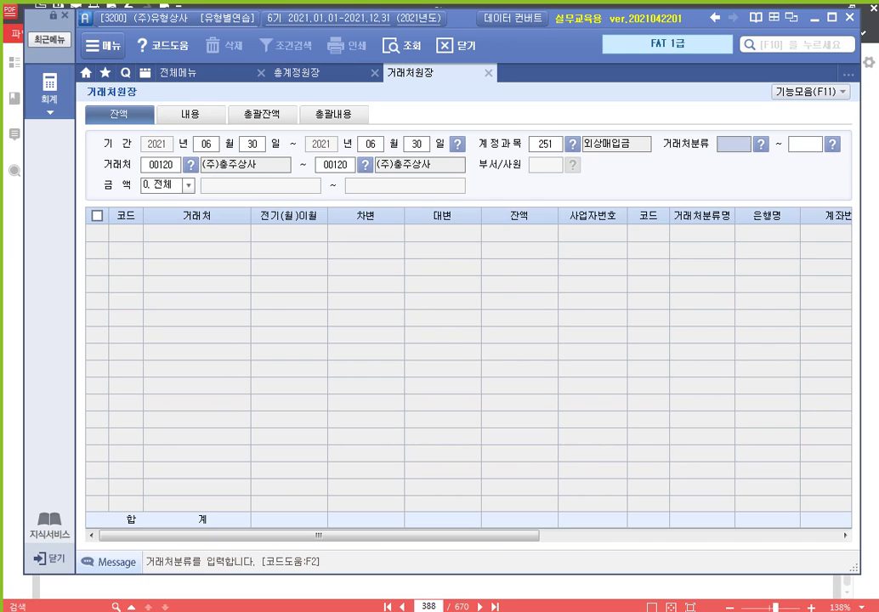
- Widen the 거래처 range to all registered customers, codes 00101 to 99605, and query the 외상매입금 balances
key(Return)
key(Return)
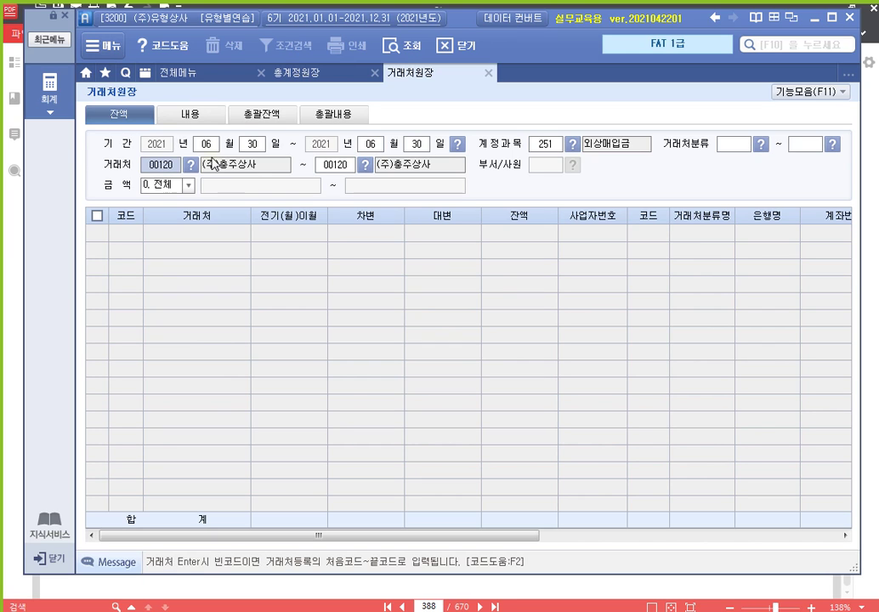
key(Delete)
key(Return)
key(Delete)
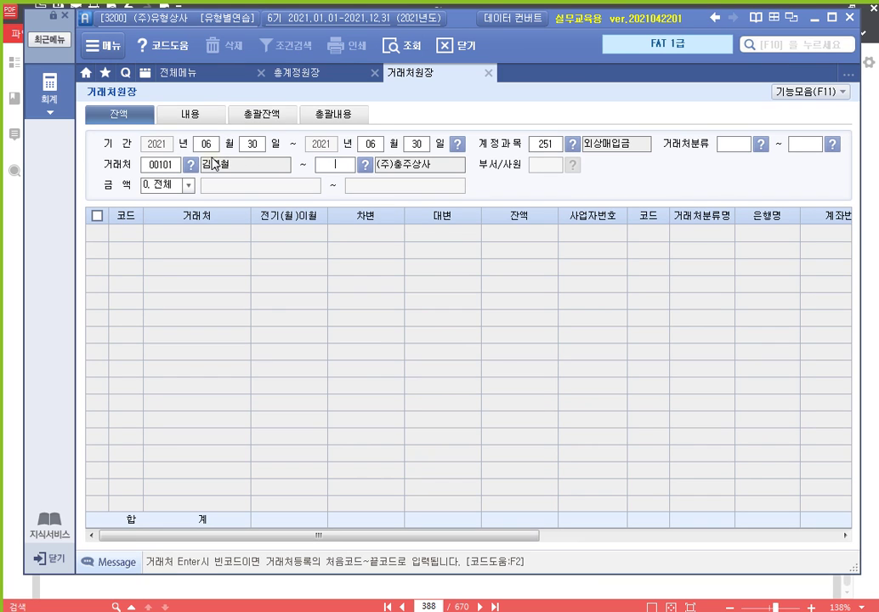
key(Return)
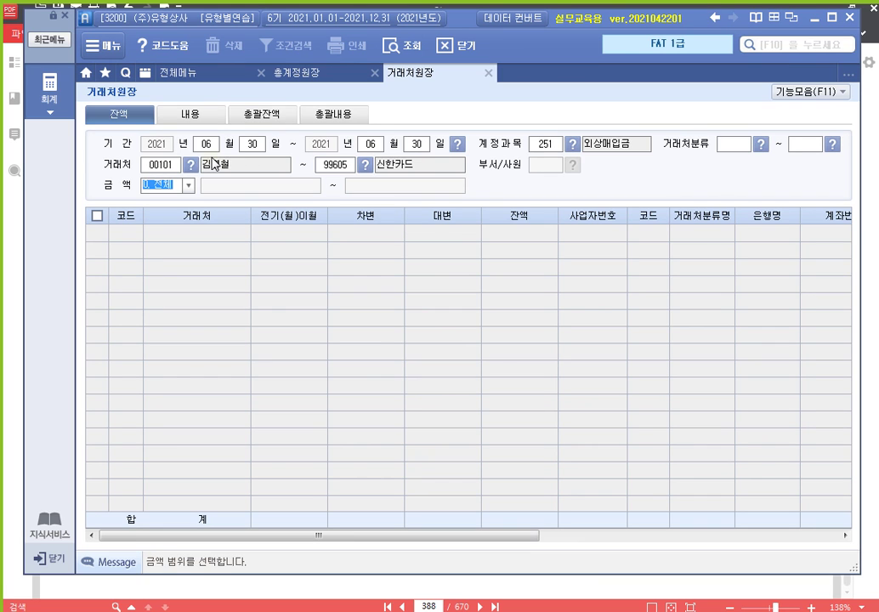
key(Return)
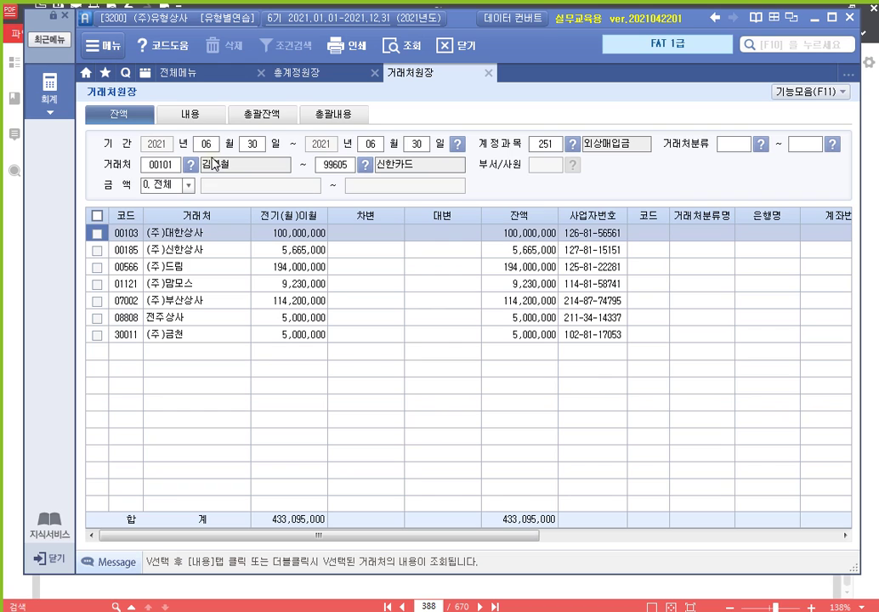
- Review the start and end codes of the 거래처 range, and rerun the query with the same range
click(170, 165)
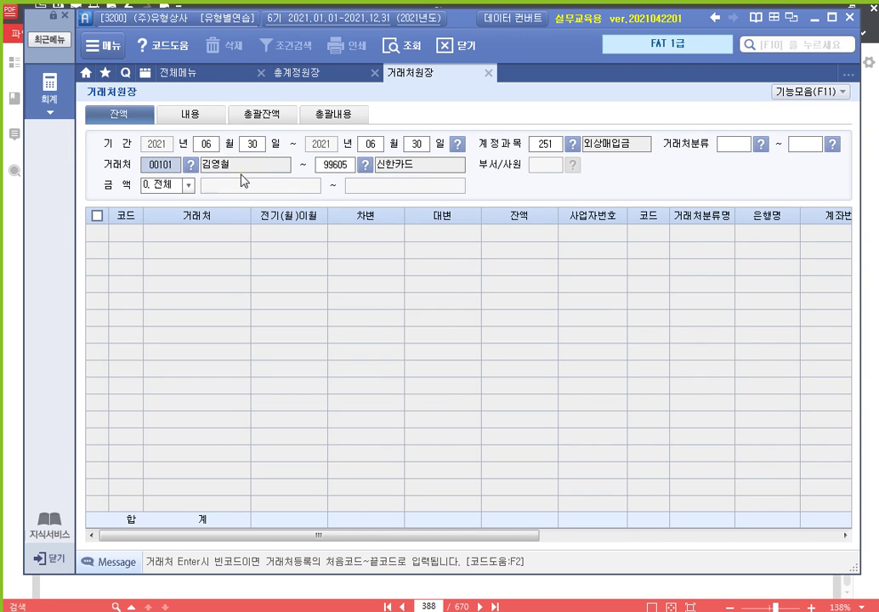
click(331, 170)
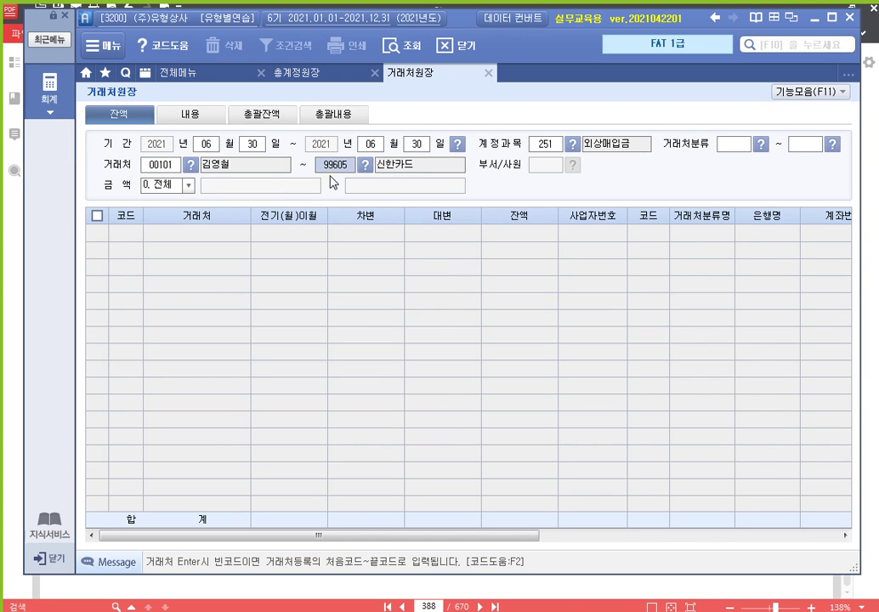
key(Return)
key(Return)
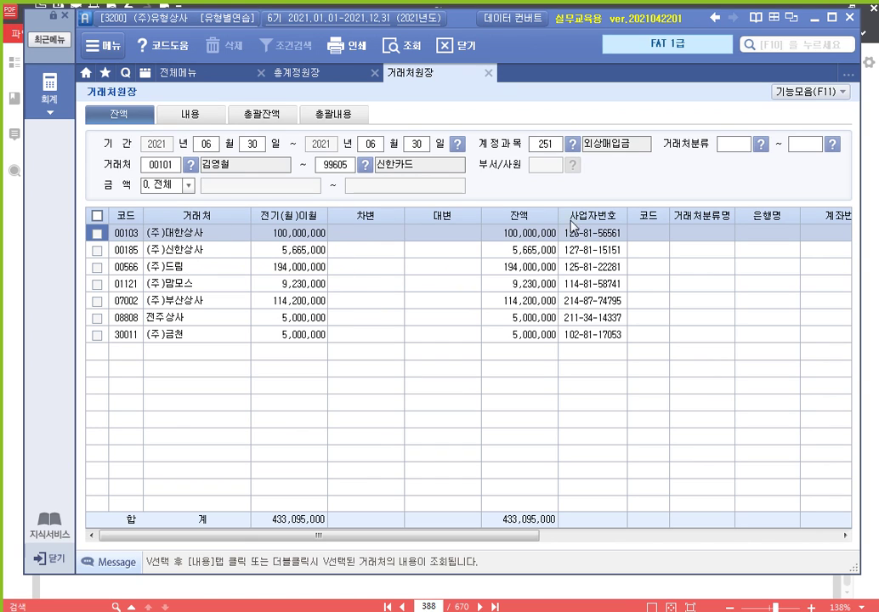
- Find the customer with the largest 외상매입금 잔액, and check its code and amount
click(528, 269)
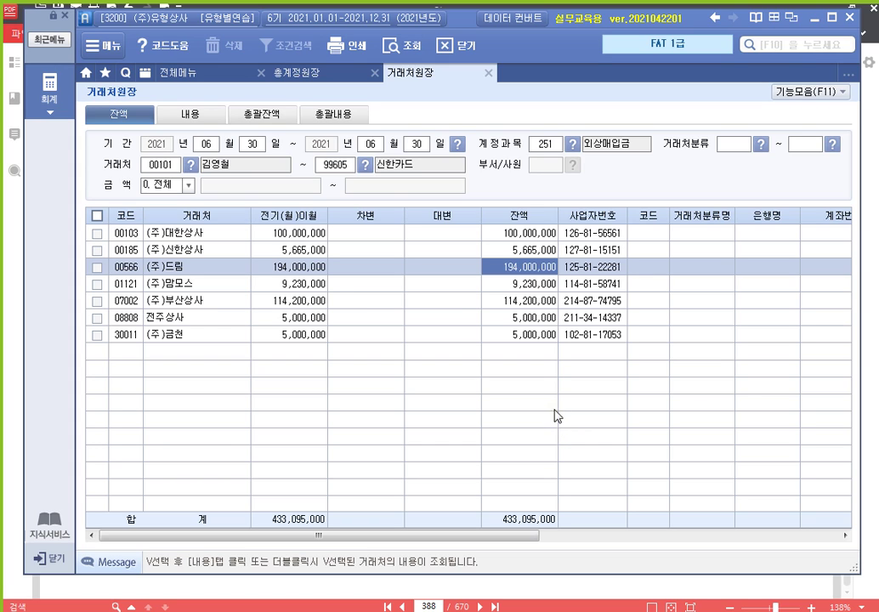
click(132, 269)
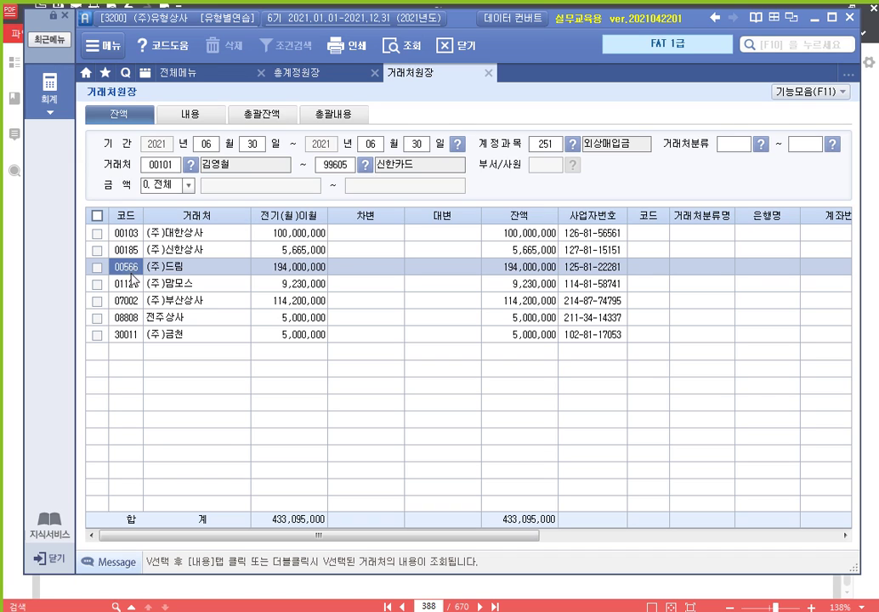
click(525, 267)
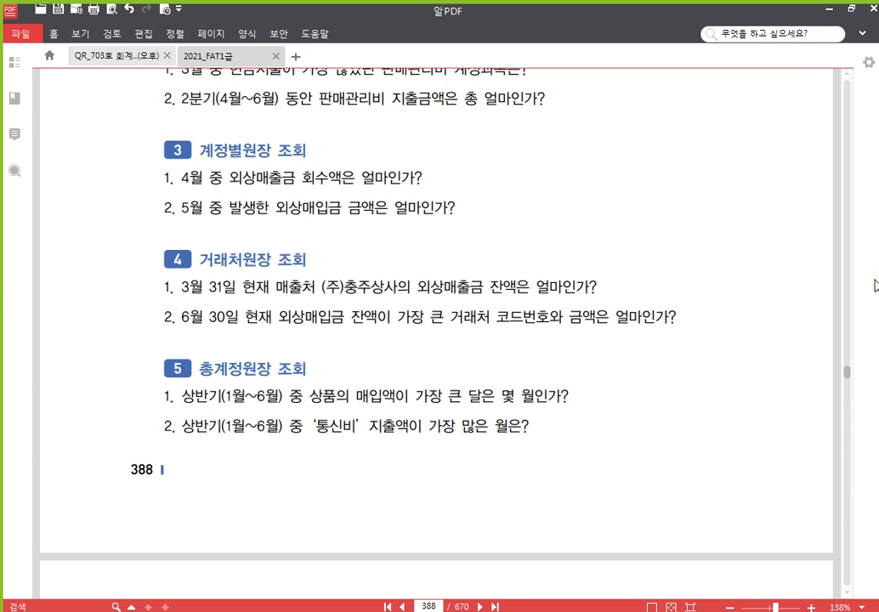
- Read the 총계정원장 questions in the textbook PDF, then return to Smart A and close 거래처원장
click(876, 285)
scroll(357, 353, down, 3)
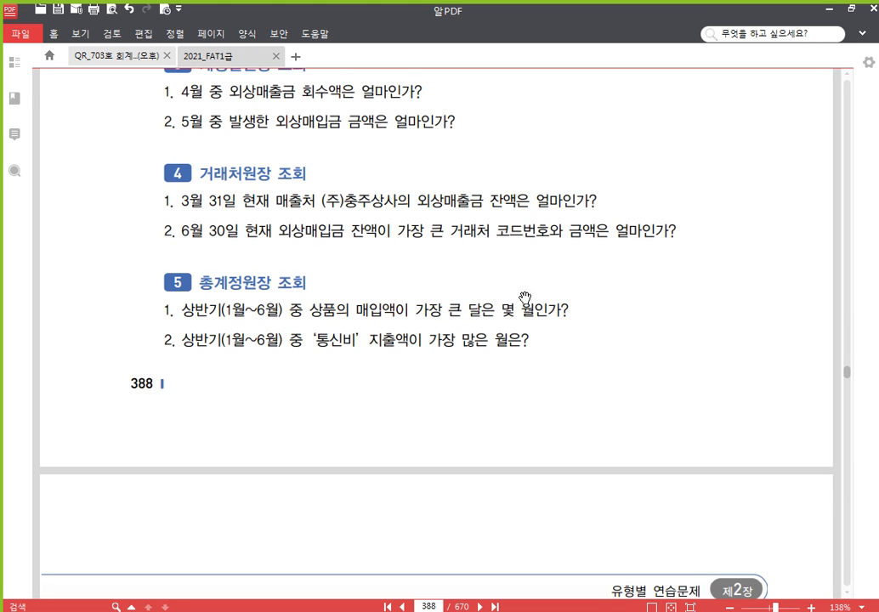
scroll(387, 402, down, 3)
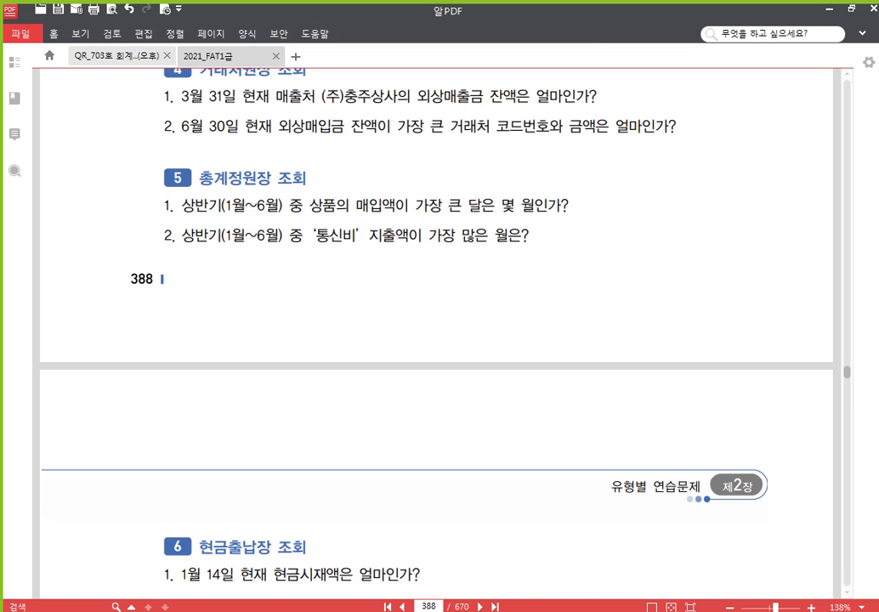
key(alt+Tab)
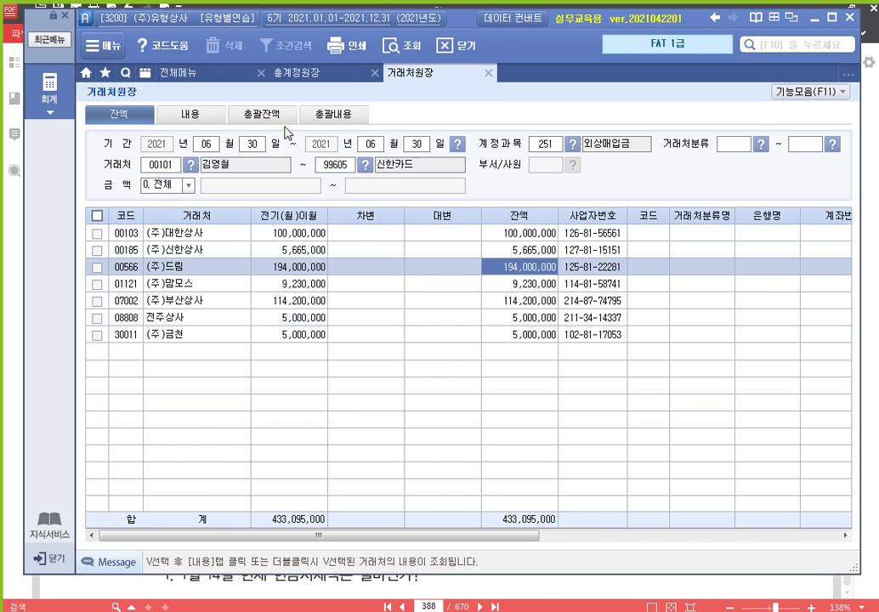
click(481, 73)
- Query the monthly 총계정원장 for account 146 상품
click(525, 145)
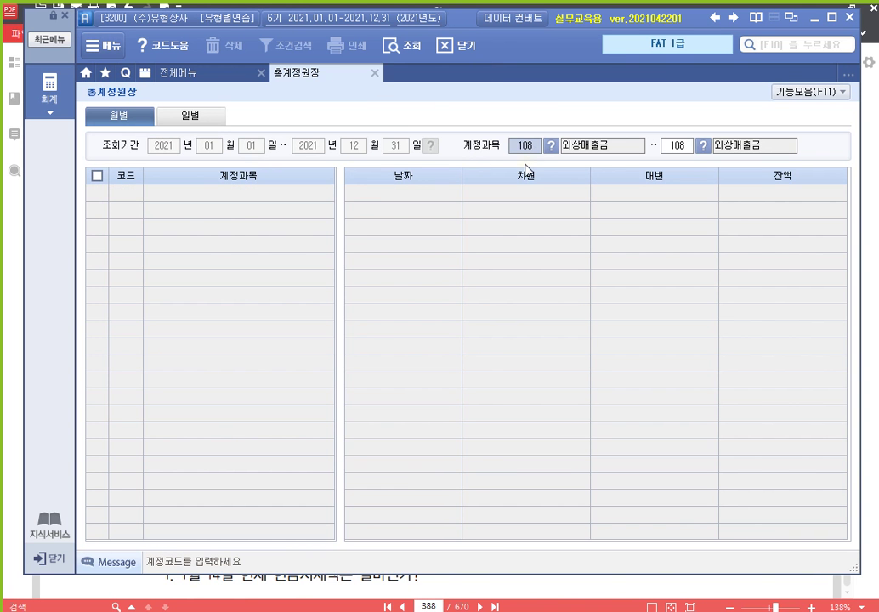
text(146)
key(Return)
key(Return)
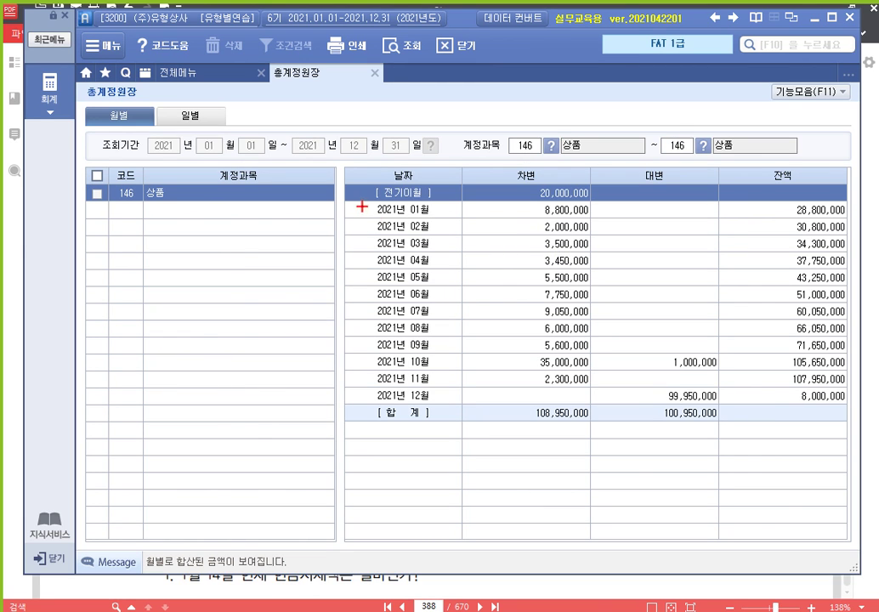
- Compare the January-to-June 차변 amounts of 상품 to find the month with the largest purchases
mouse_move(350, 202)
mouse_down()
mouse_move(373, 260)
mouse_move(602, 291)
mouse_move(621, 295)
mouse_move(621, 305)
mouse_up()
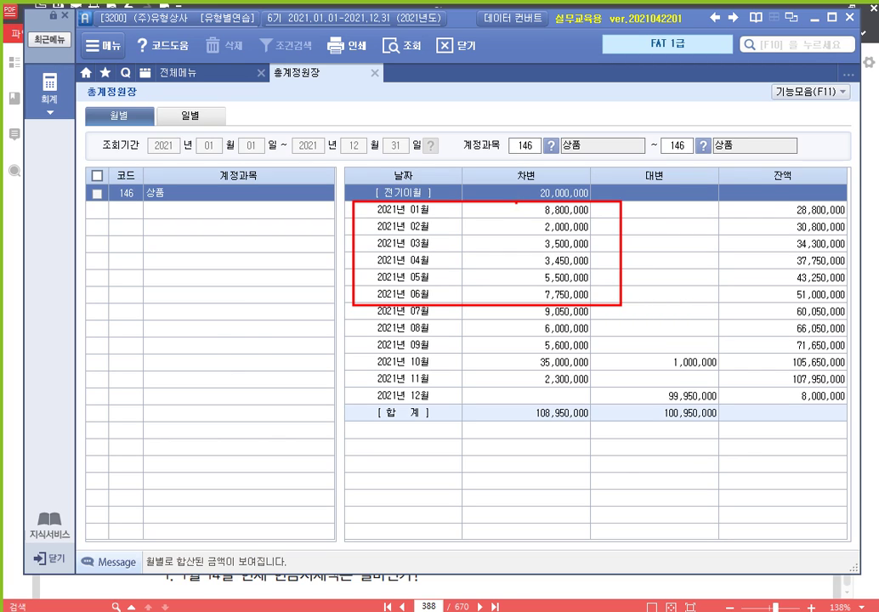
drag(515, 202, 607, 220)
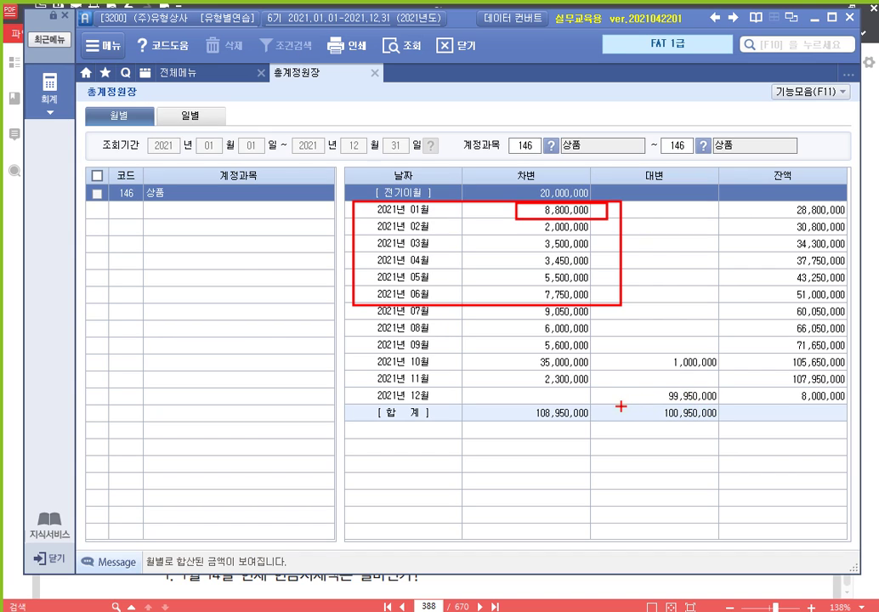
key(Escape)
key(alt+Tab)
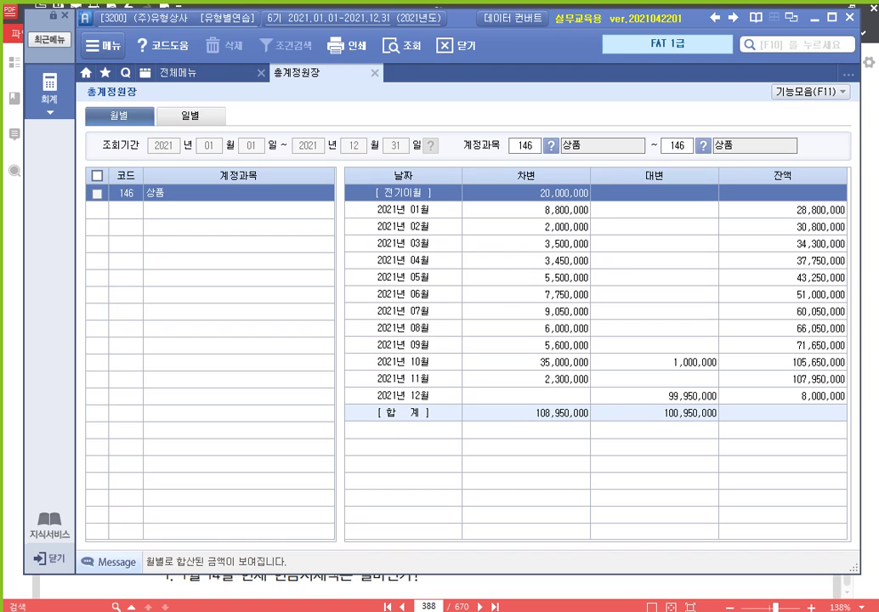
key(alt+Tab)
- Search the account code list for 통신비 from the starting 계정과목 of 총계정원장
click(521, 148)
key(F2)
text(접)
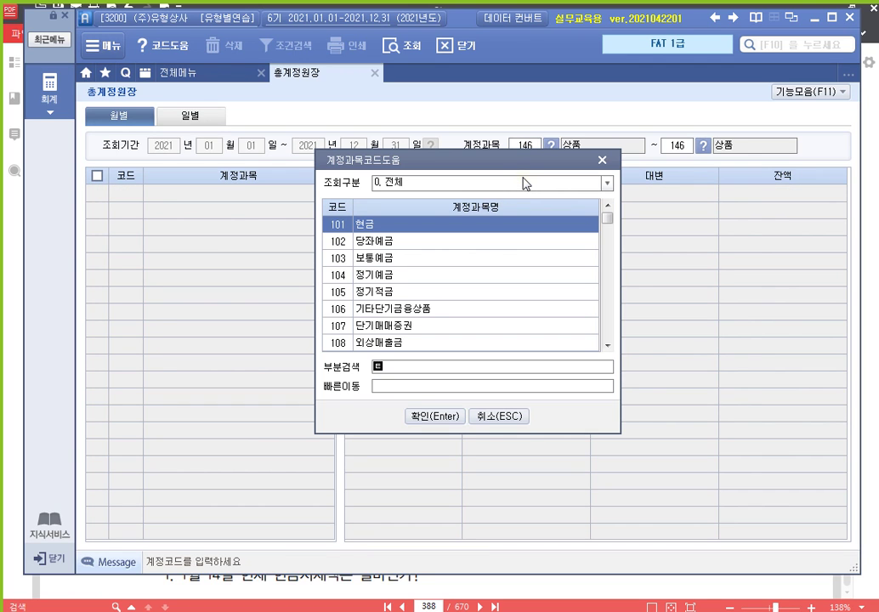
text(금)
key(BackSpace)
key(BackSpace)
text(통신비)
key(Return)
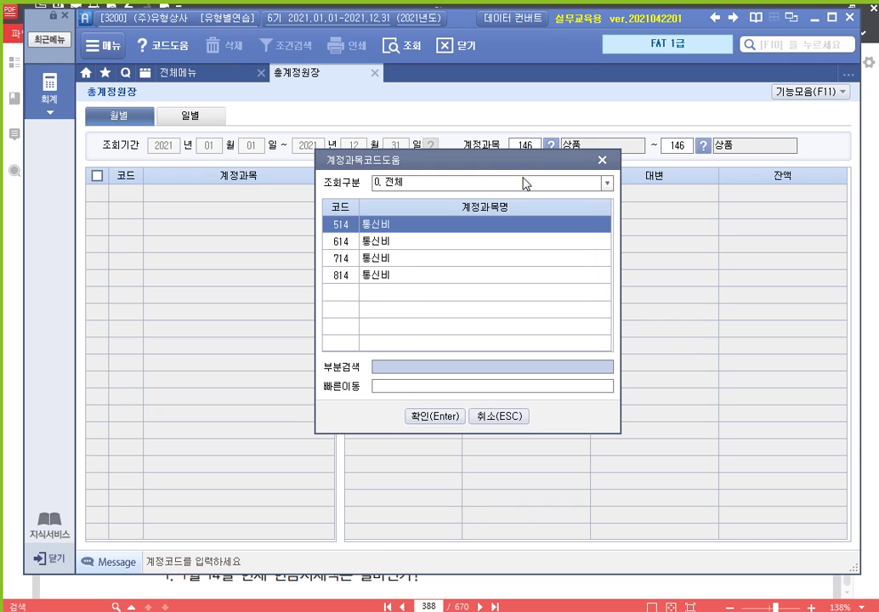
- Choose account 814 통신비 for the account range and query its monthly 총계정원장
key(Down)
key(Down)
key(Down)
key(Return)
key(Return)
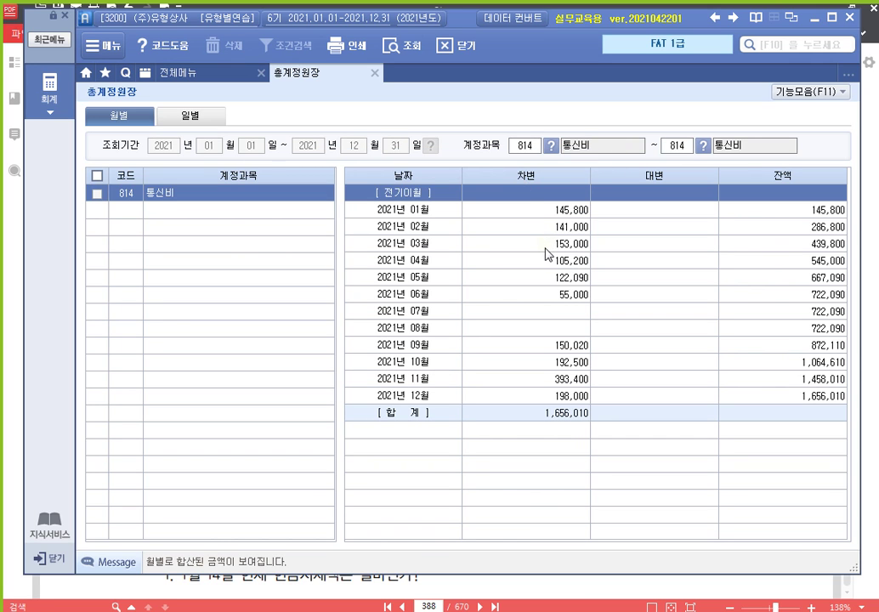
- Compare the January-to-June 차변 amounts of 통신비 to find the month with the highest spending
mouse_move(363, 204)
mouse_down()
mouse_move(434, 269)
mouse_move(607, 311)
mouse_move(637, 304)
mouse_up()
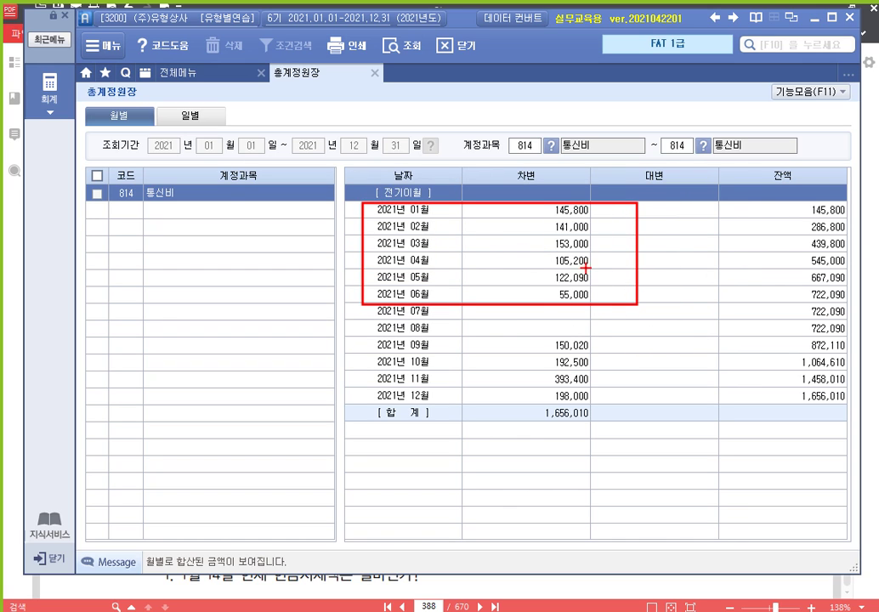
drag(598, 234, 538, 253)
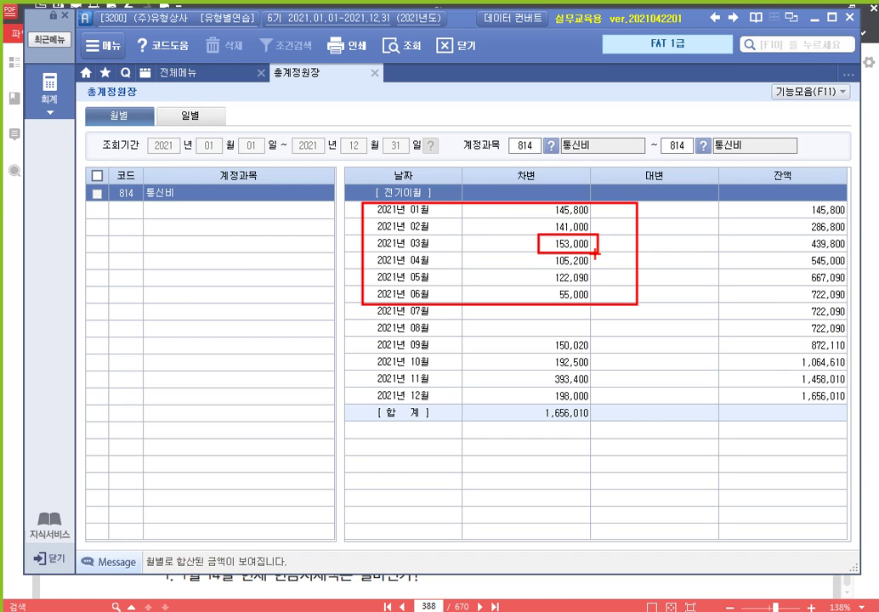
key(Escape)
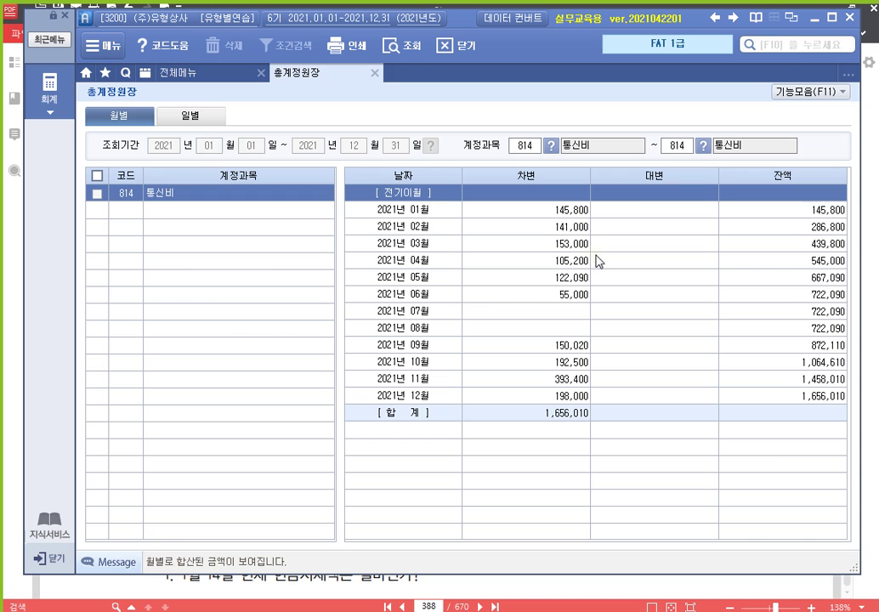
- Close 총계정원장, read the 현금출납장 questions in the textbook PDF, and return to Smart A
click(374, 73)
key(alt+Tab)
scroll(536, 287, down, 5)
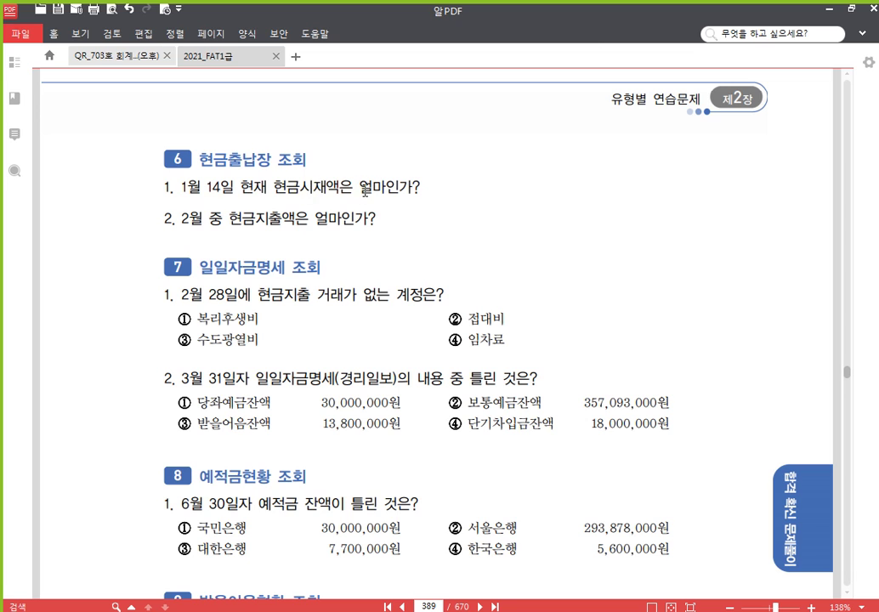
key(alt+Tab)
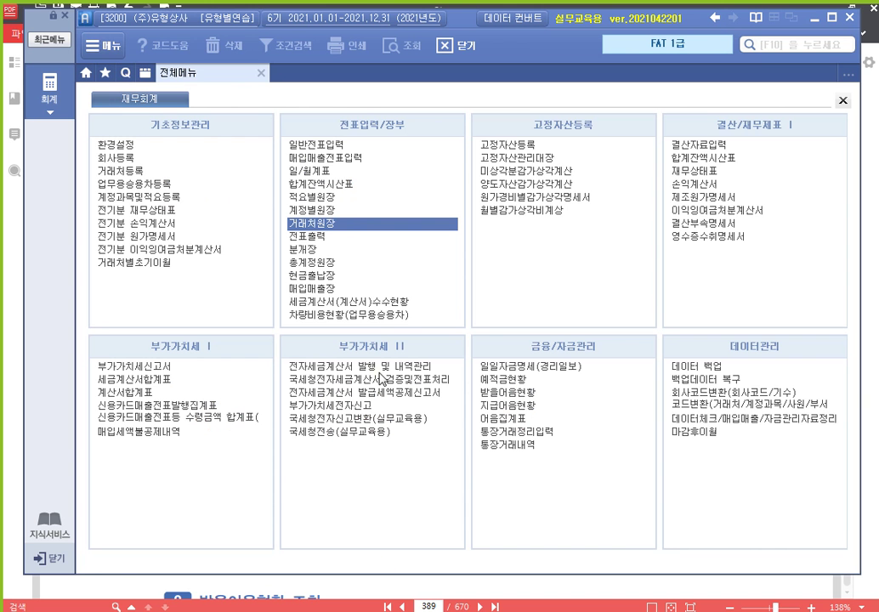
- Open 현금출납장, query January 1 to January 14, 2021, and check the 잔액 on the last January 14 entry
click(336, 281)
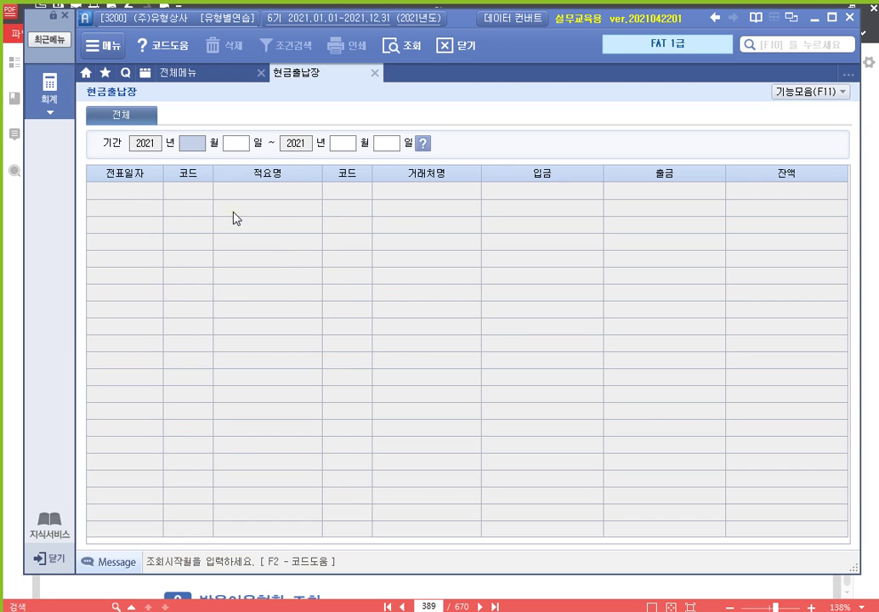
text(1)
key(Return)
text(1)
key(Return)
text(1)
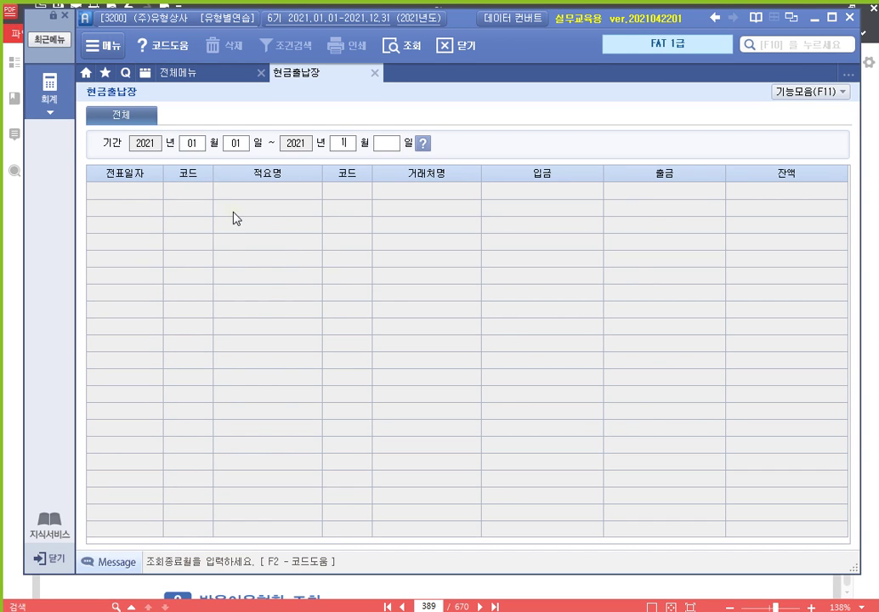
key(Return)
text(14)
key(Return)
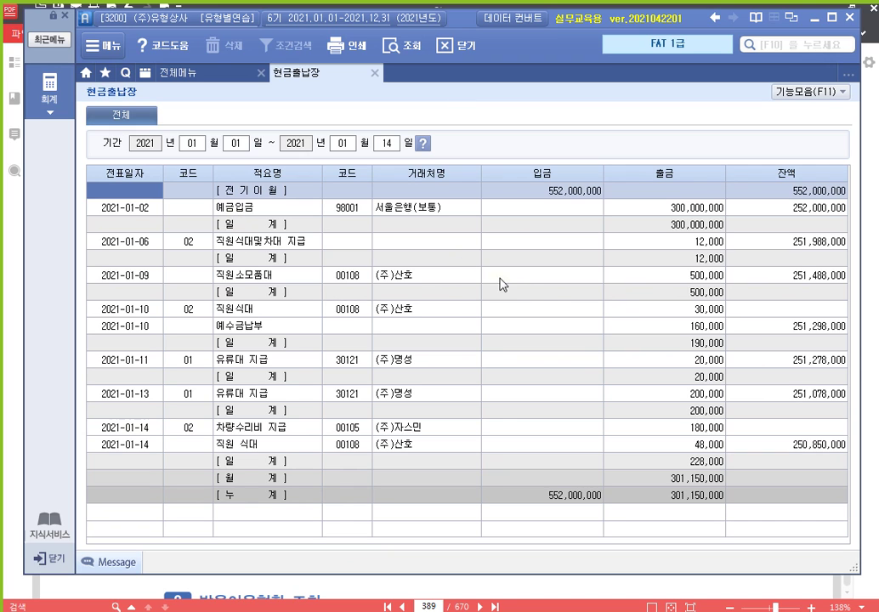
click(793, 446)
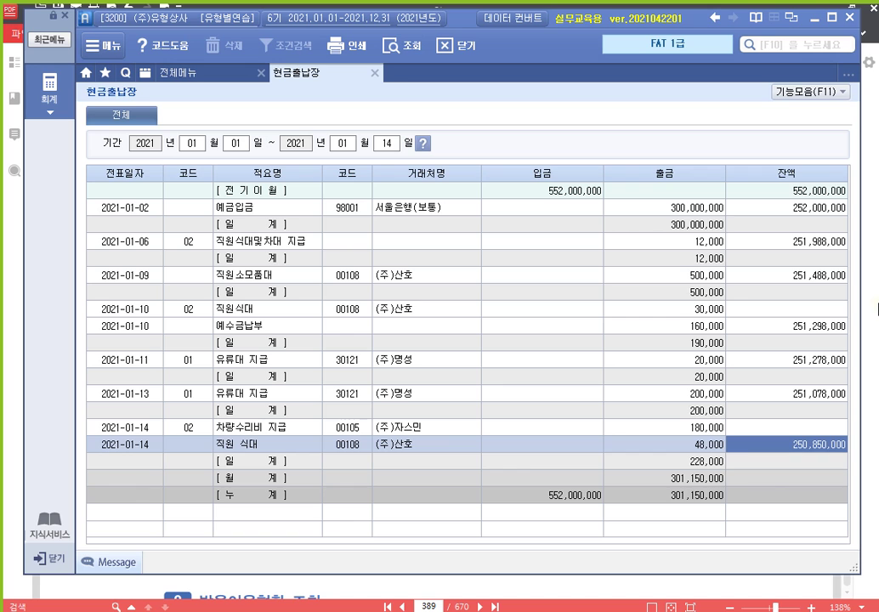
- Query 현금출납장 for February 1 to February 28, 2021, and check the 출금 amount in the 월계 row
click(878, 309)
key(alt+Tab)
click(194, 144)
text(02)
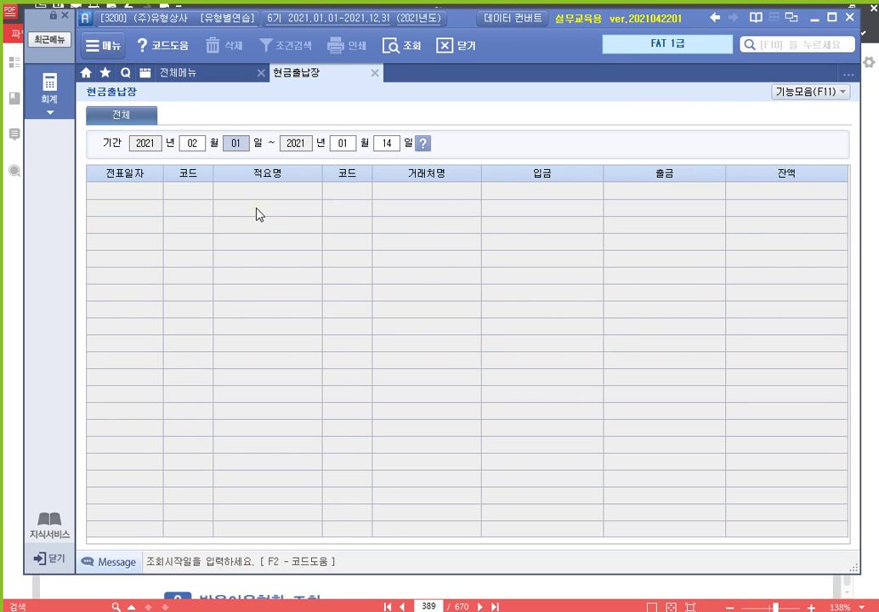
key(Return)
text(02)
key(Return)
text(28)
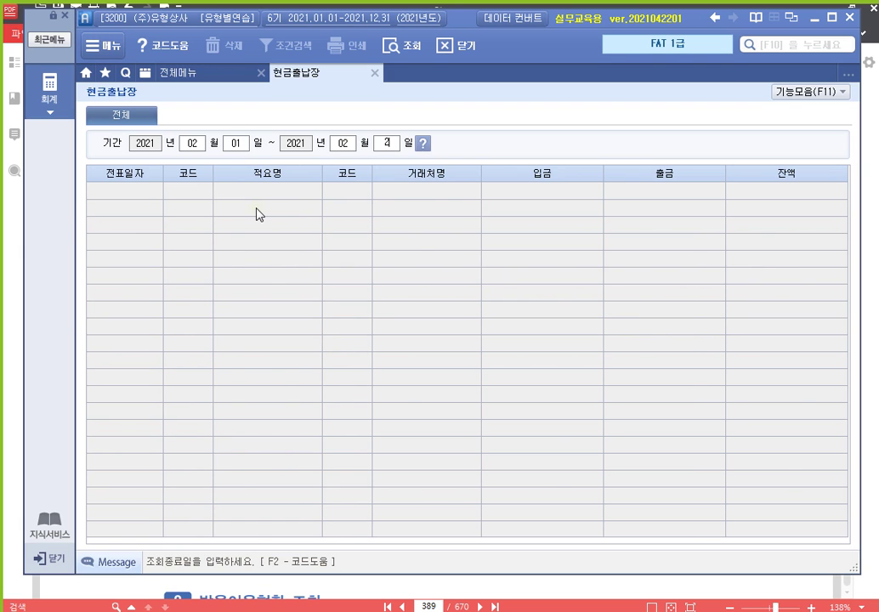
key(Return)
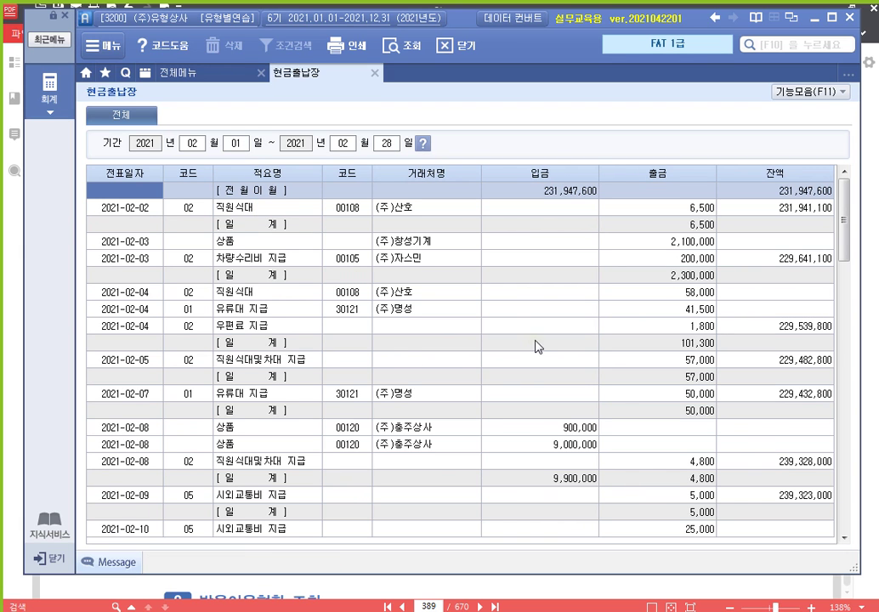
scroll(543, 350, down, 6)
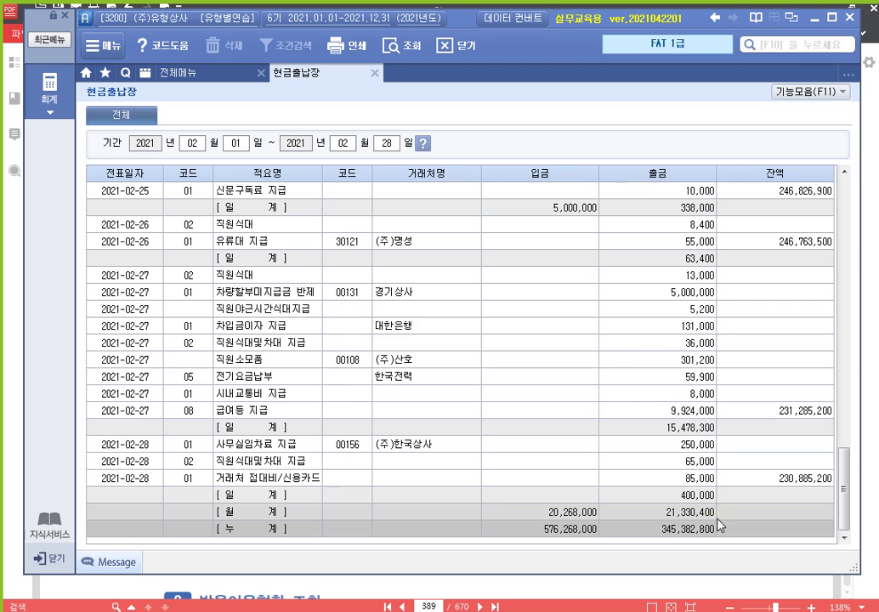
click(683, 512)
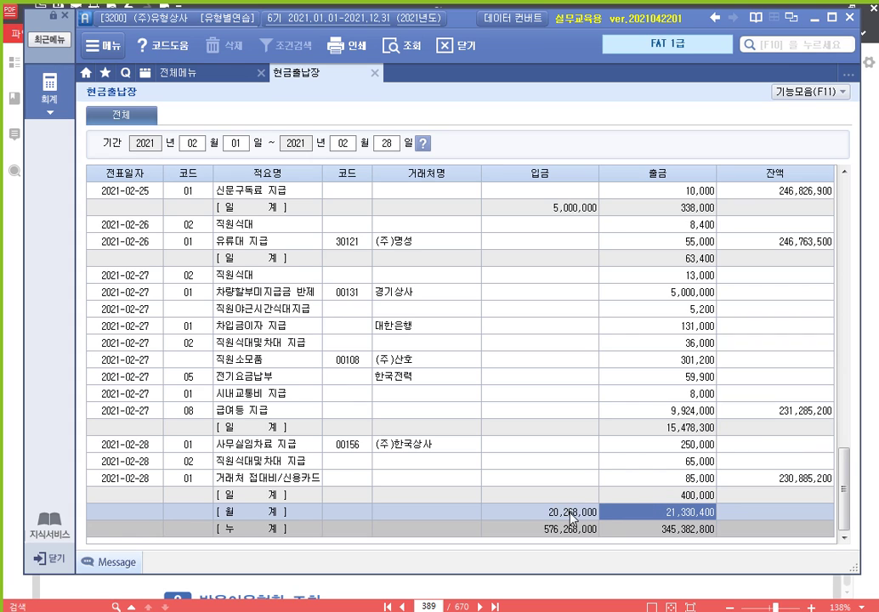
- Close 현금출납장 and read the 일일자금명세 조회 questions in the textbook PDF
click(876, 387)
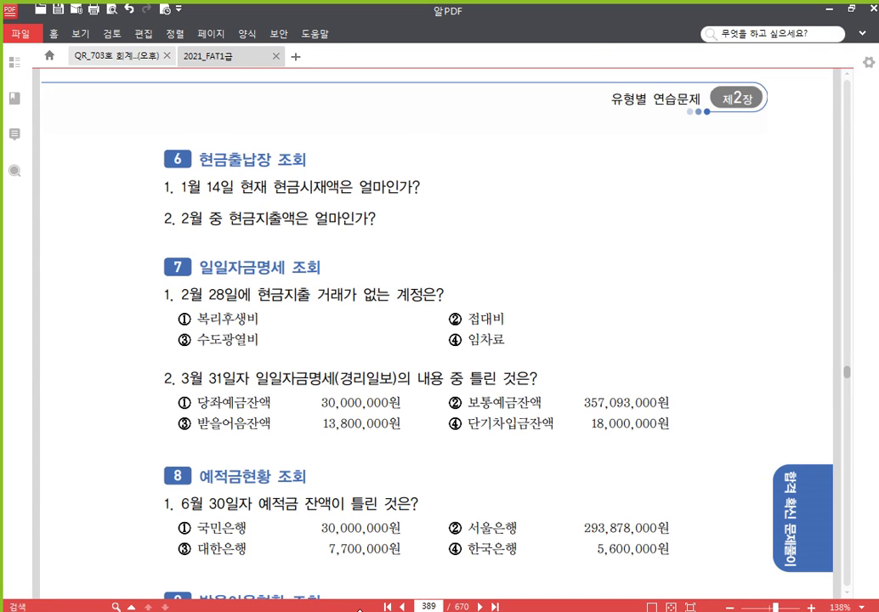
key(alt+Tab)
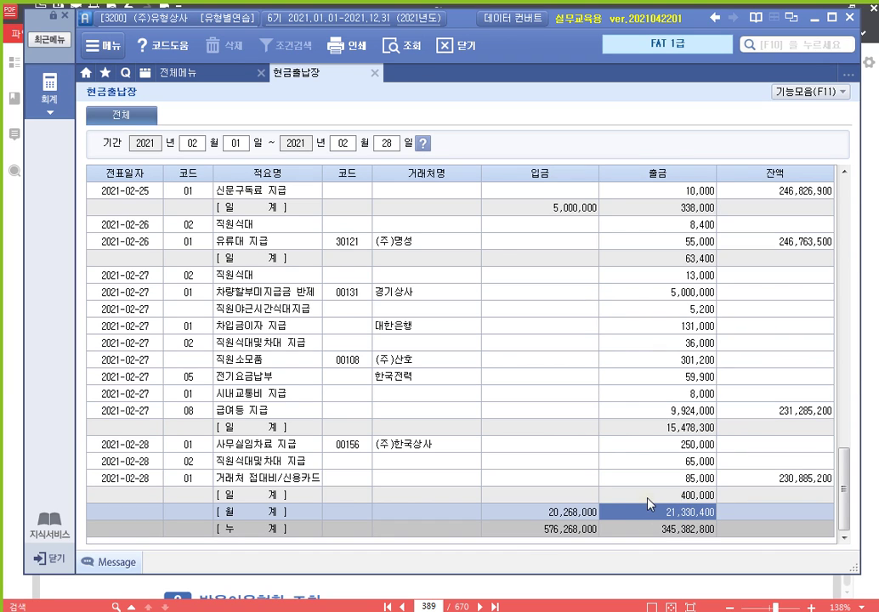
click(374, 78)
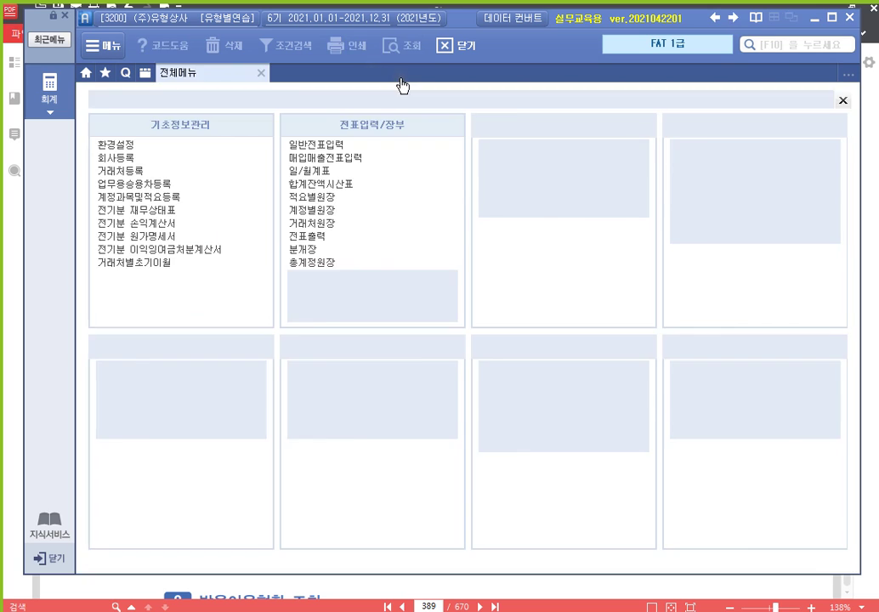
key(alt+Tab)
scroll(451, 321, down, 2)
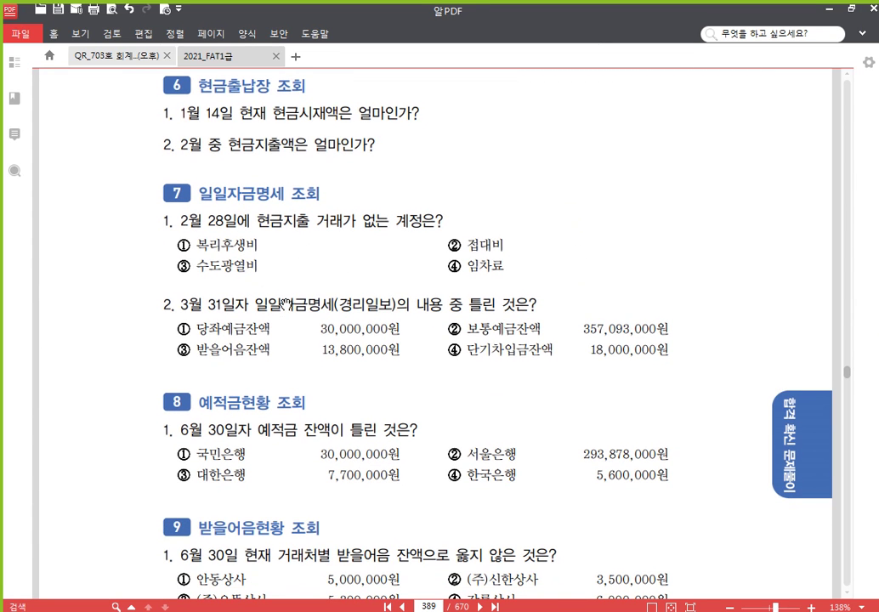
- Switch back to Smart A, open 일일자금명세(경리일보), and query February 28 with 자금항목 and 일일거래 구분 set to 0. 전체
key(alt+Tab)
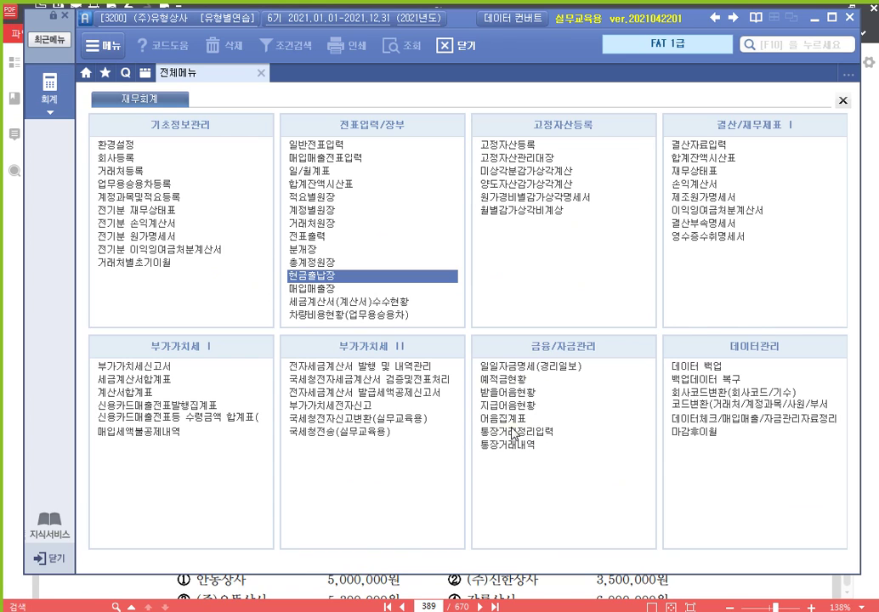
click(498, 367)
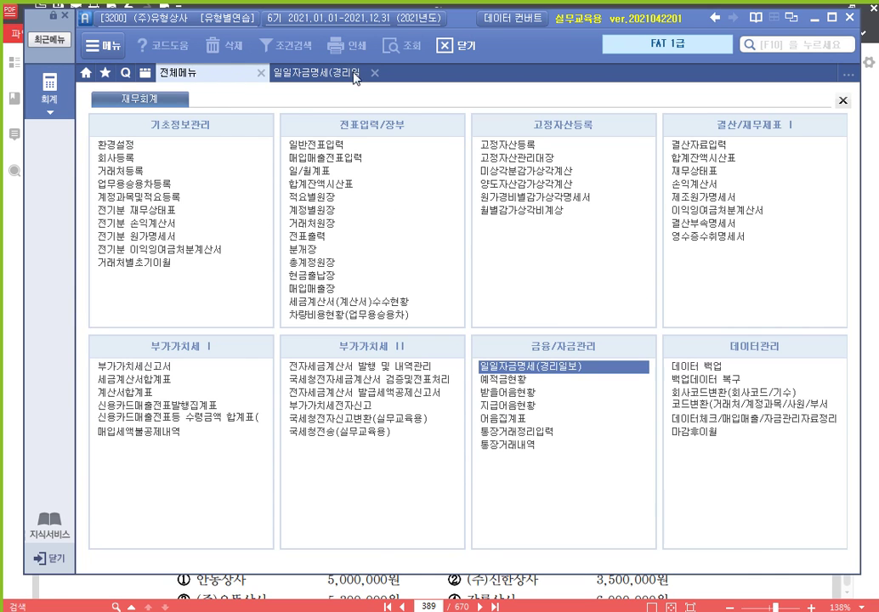
click(288, 66)
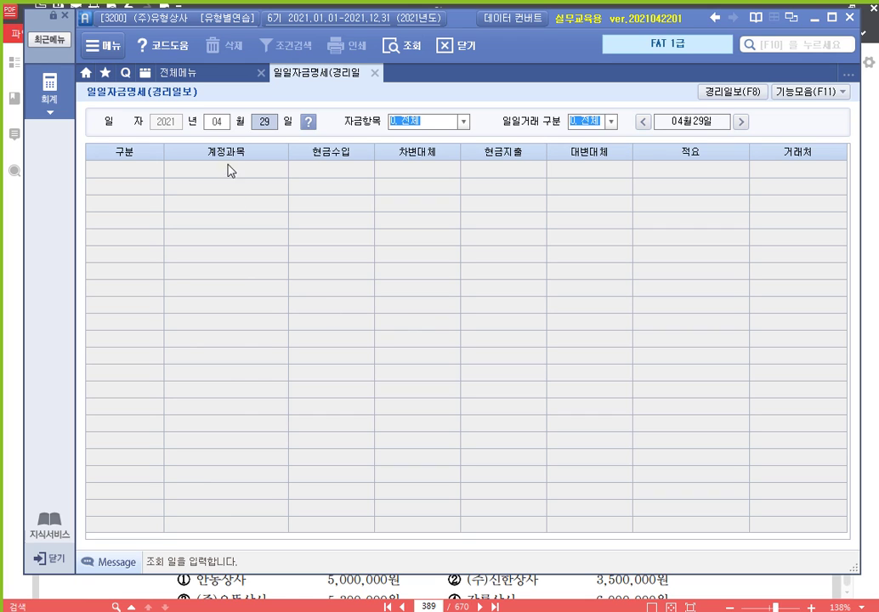
click(220, 126)
text(4)
key(Return)
text(28)
key(Return)
key(Return)
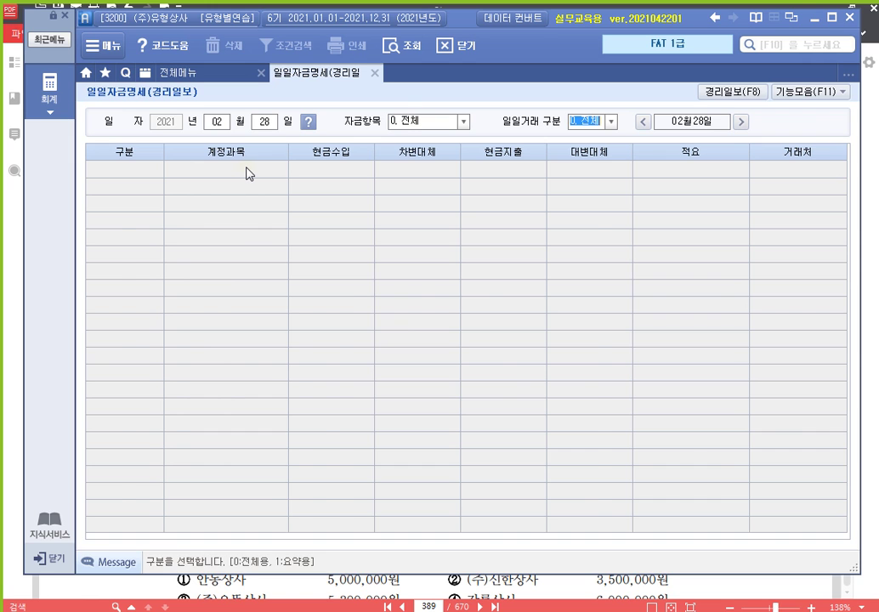
key(Return)
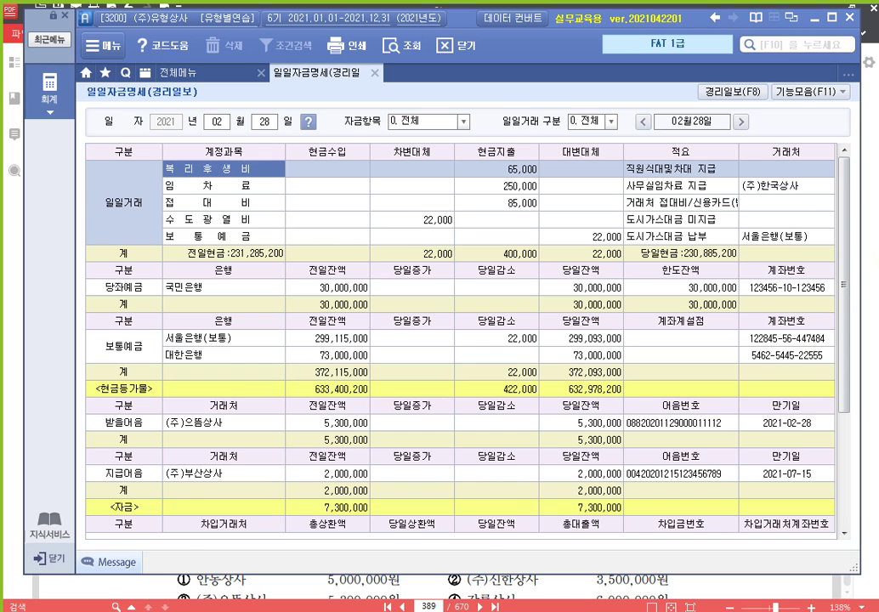
- Reread the February 28 question in the textbook PDF and match its answer choices to the 일일거래 accounts in Smart A
key(alt+Tab)
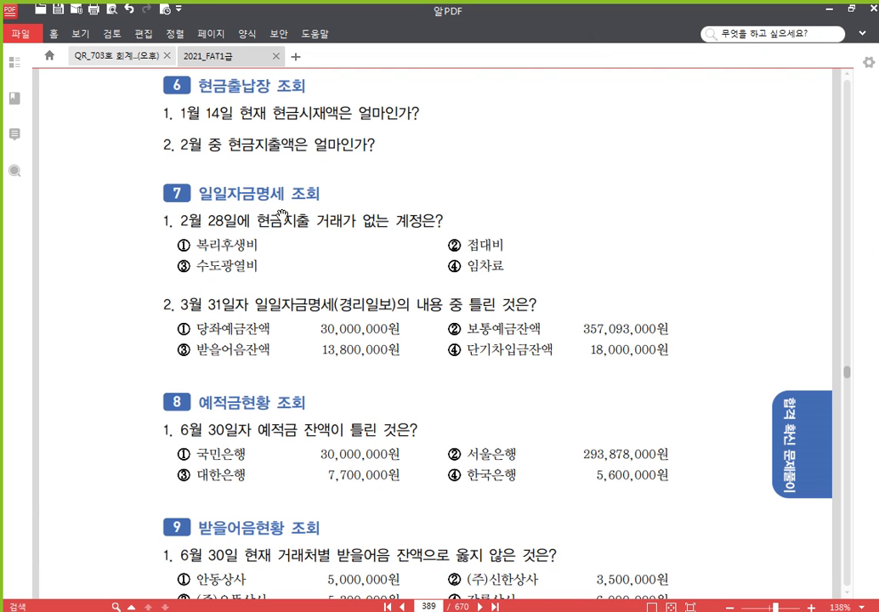
key(alt+Tab)
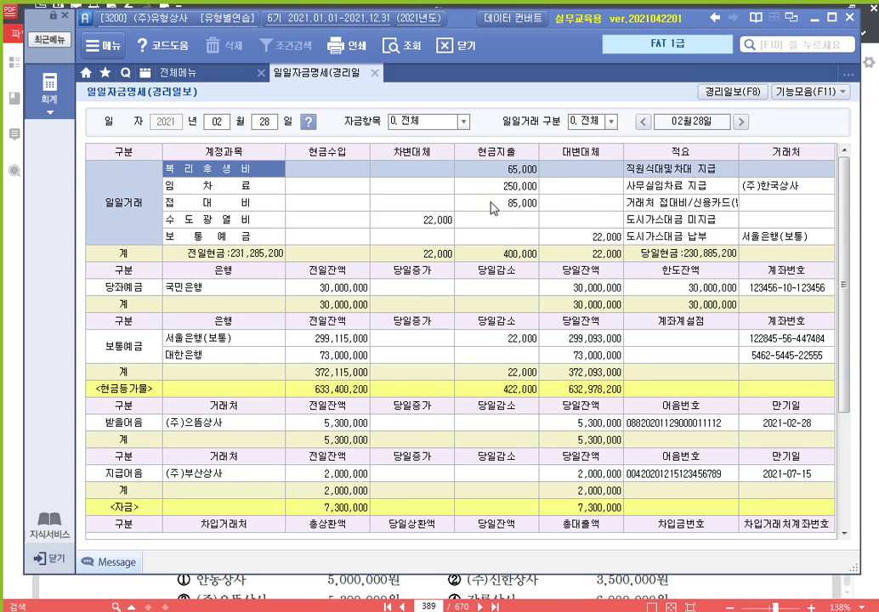
click(242, 185)
click(241, 204)
click(241, 222)
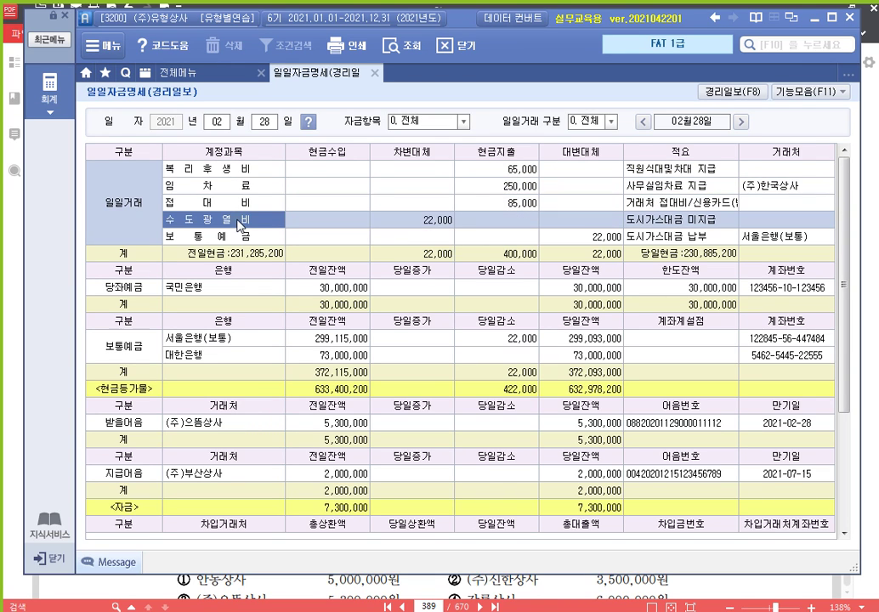
- Compare the 현금지출, 차변대체 and 대변대체 amounts of the 일일거래 accounts to find the one without a cash payment
click(513, 170)
click(512, 185)
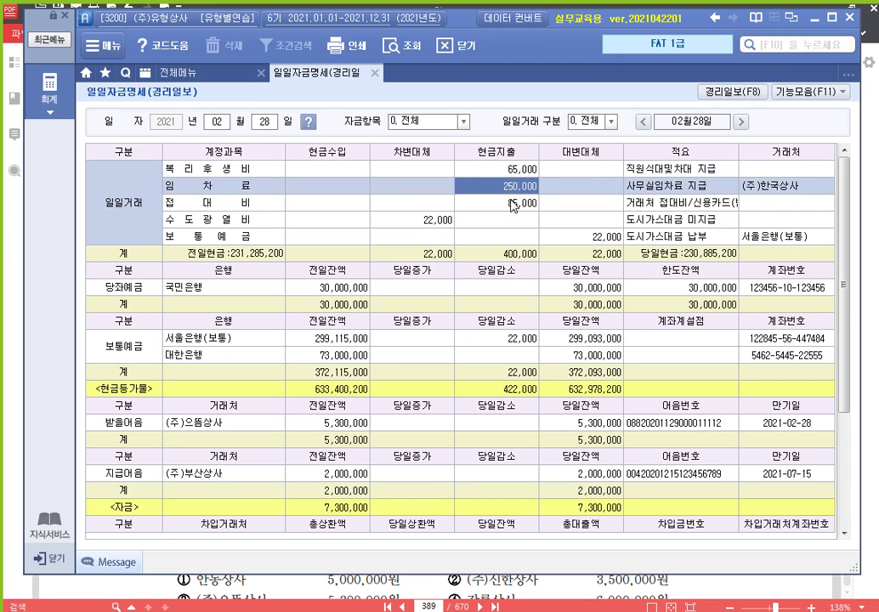
click(511, 202)
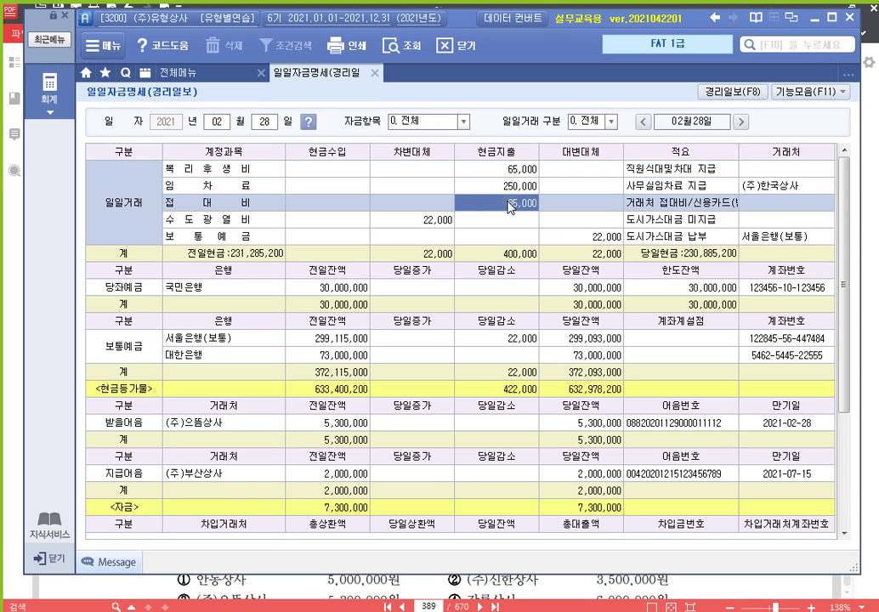
click(442, 221)
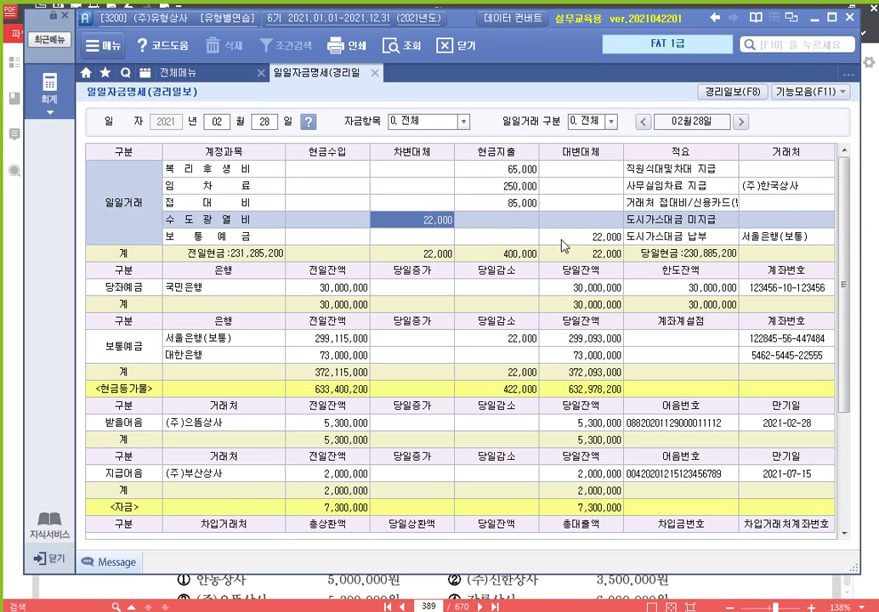
click(578, 238)
click(435, 221)
click(502, 186)
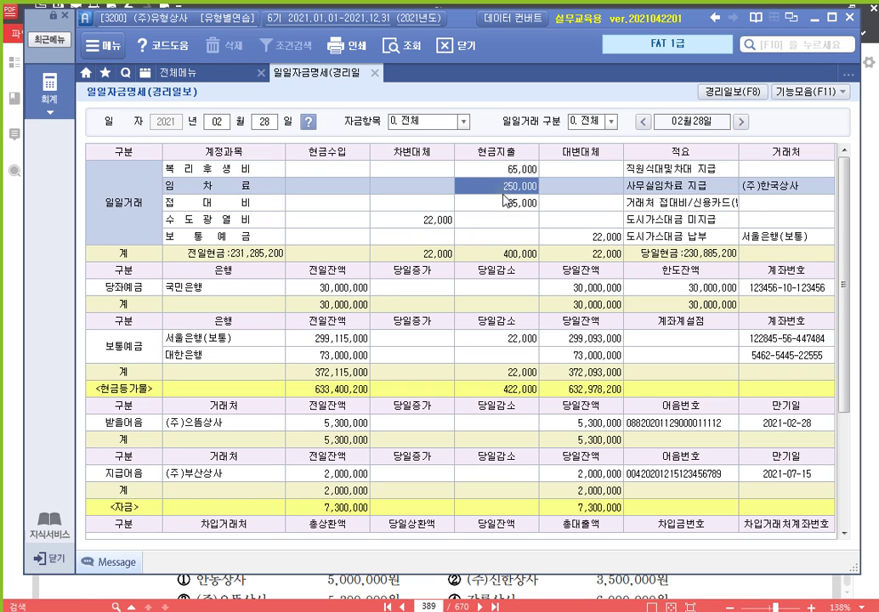
click(504, 203)
click(514, 220)
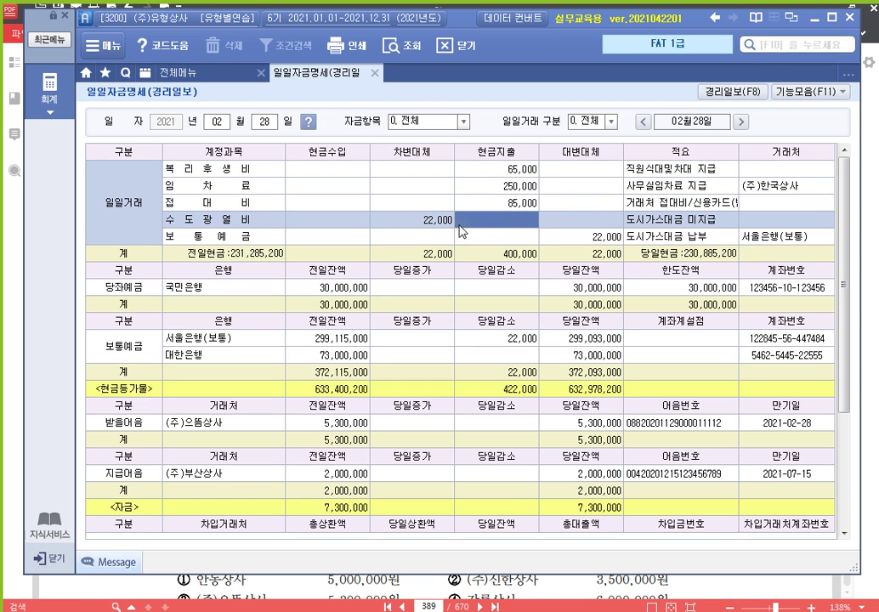
- Read the March 31 일일자금명세 question in the textbook PDF and return to Smart A
click(868, 242)
scroll(288, 365, down, 3)
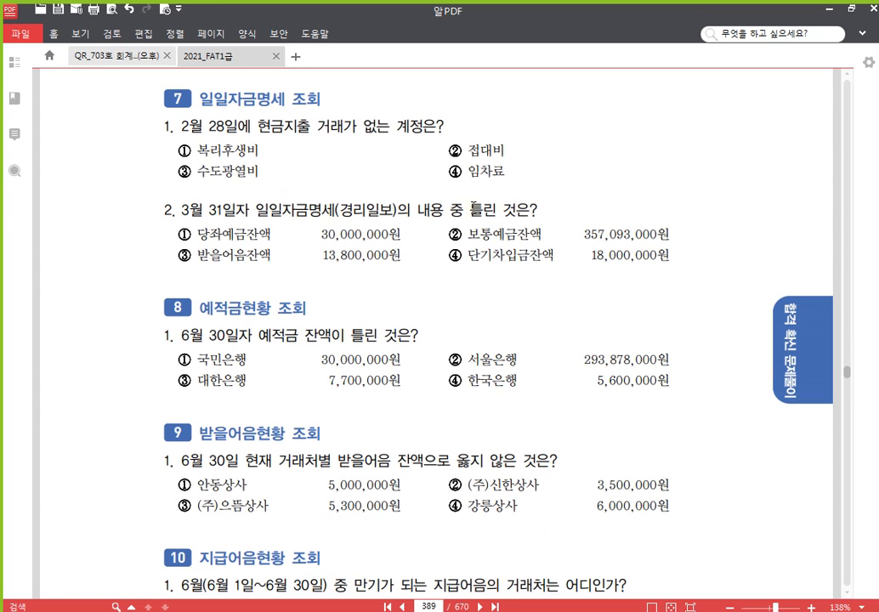
scroll(419, 304, up, 1)
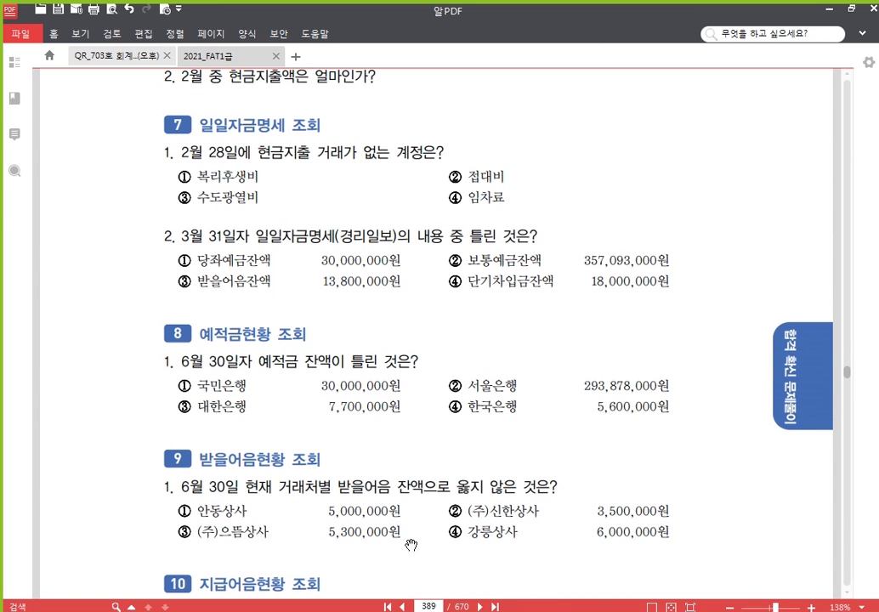
key(alt+Tab)
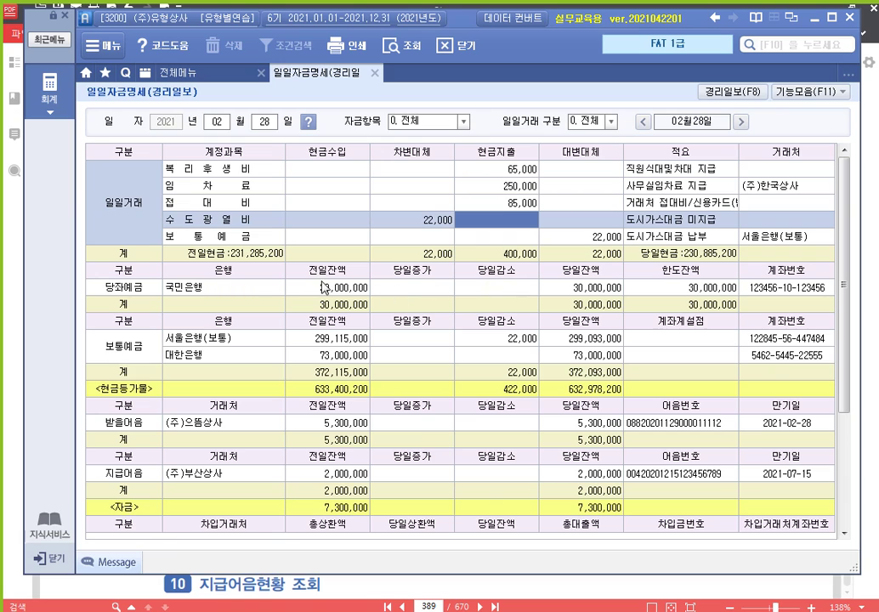
- Examine where 일일자금명세 shows the 당일잔액 of 당좌예금, 보통예금 and 받을어음
click(595, 289)
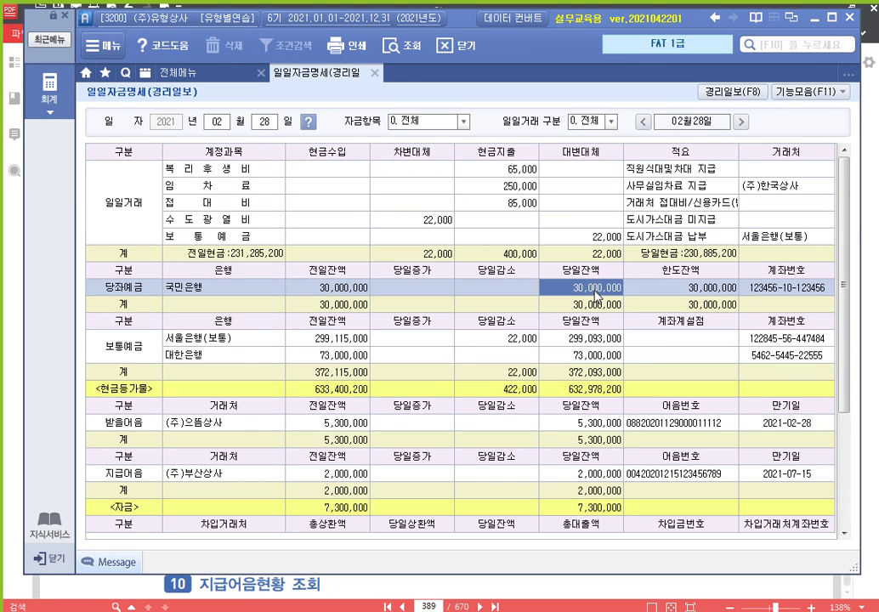
click(596, 374)
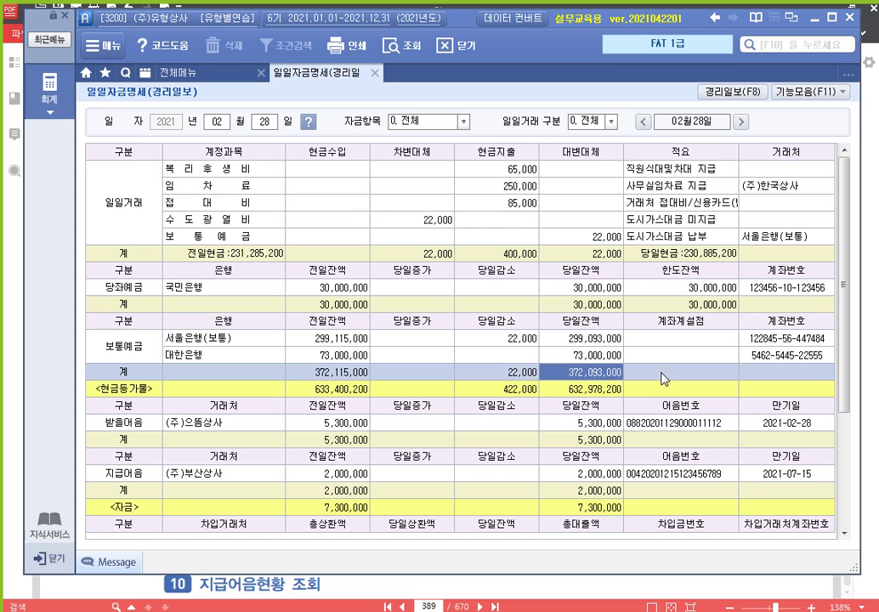
scroll(846, 323, down, 2)
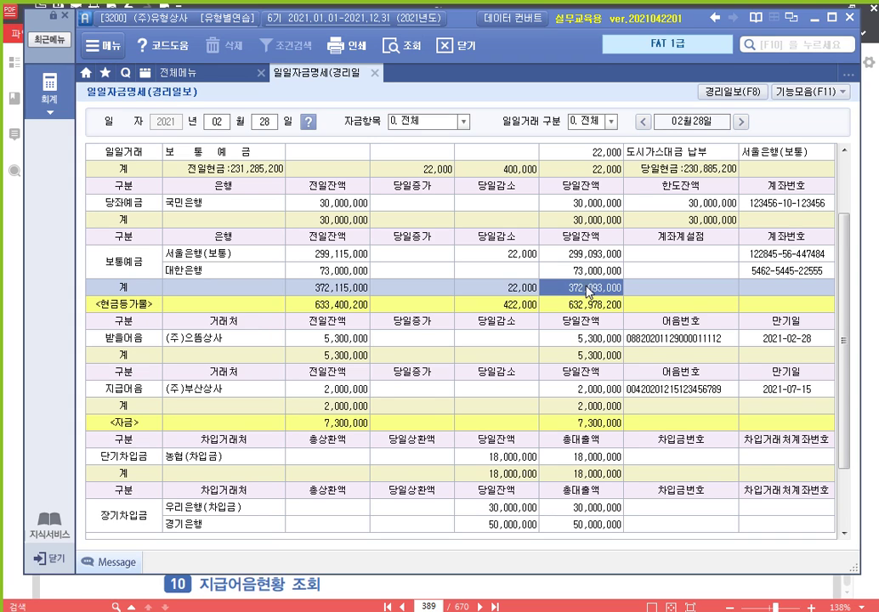
click(598, 359)
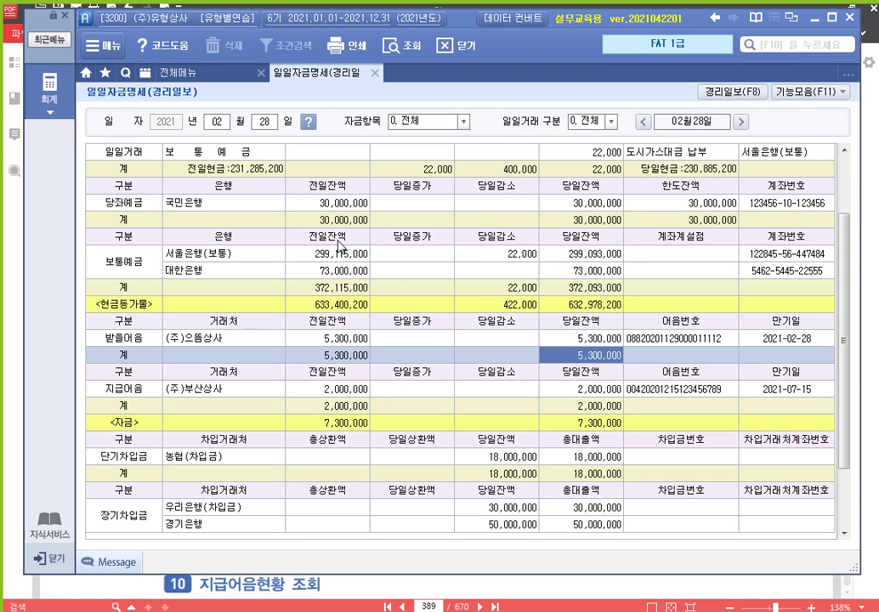
- Set the 일일자금명세 query date to March 31, 2021 and load that day's report for all 자금항목
click(218, 121)
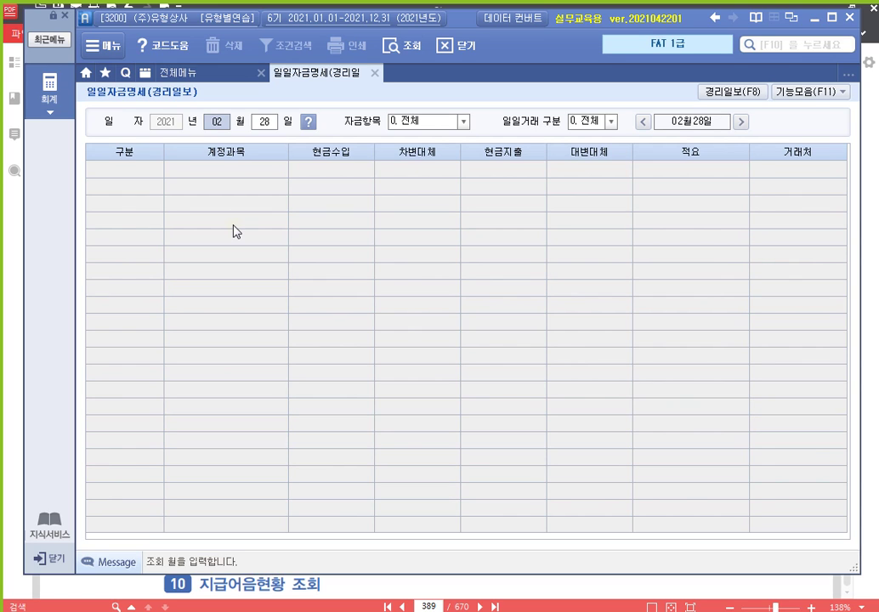
text(3)
key(Return)
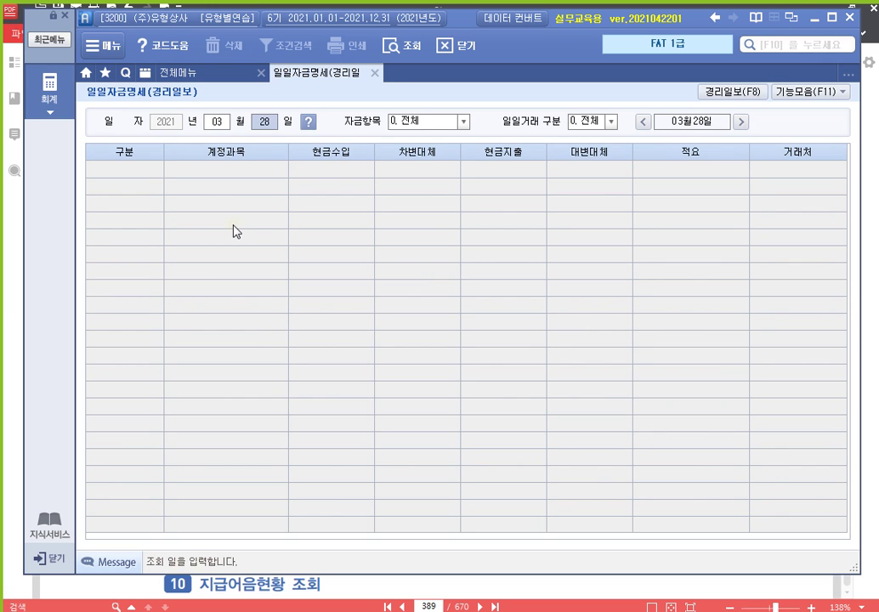
text(31)
key(Return)
key(Return)
key(Return)
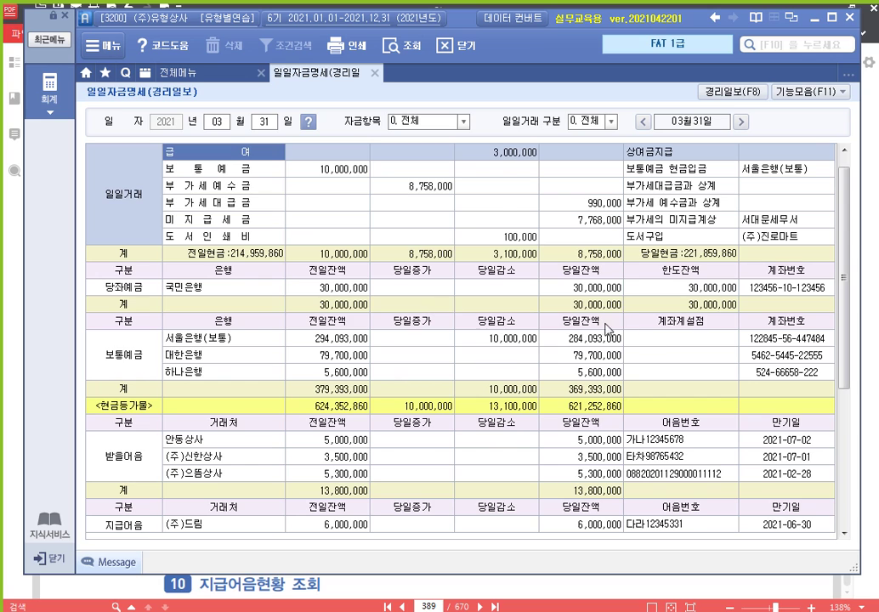
- Check the March 31 당일잔액 totals of 당좌예금, 보통예금 and 받을어음 in turn
click(605, 352)
scroll(617, 336, up, 1)
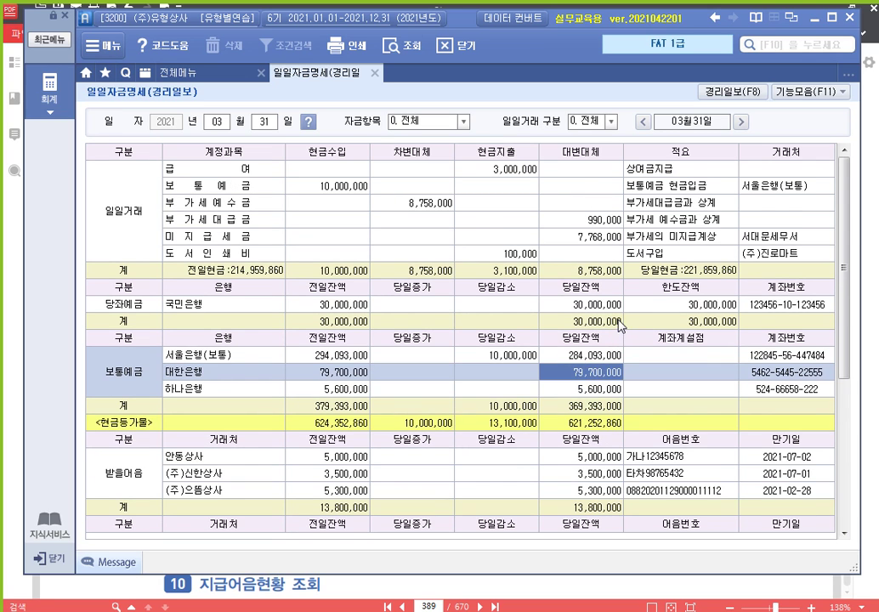
click(601, 320)
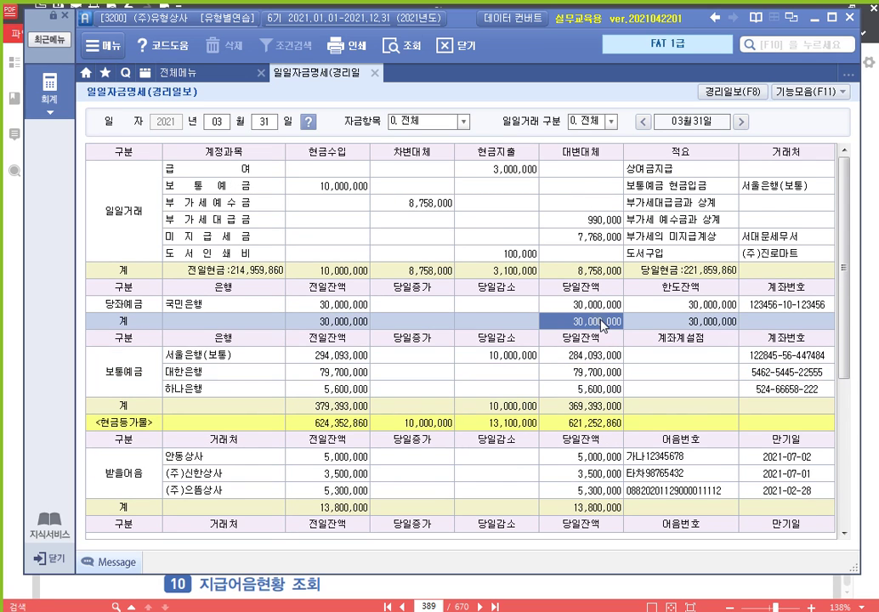
click(598, 411)
scroll(678, 389, down, 3)
scroll(678, 389, up, 1)
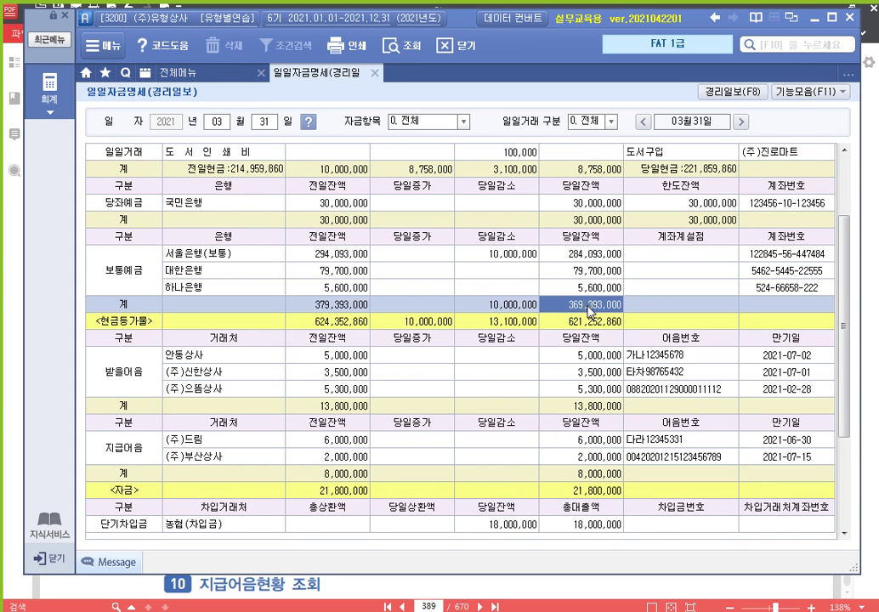
click(603, 407)
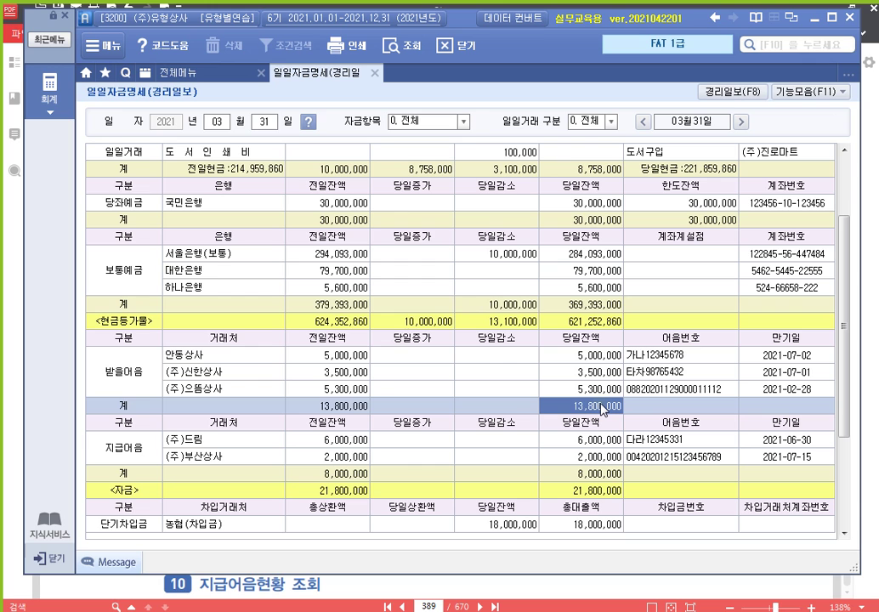
- Check the 단기차입금 total and compare it with the 보통예금 당일잔액 total for March 31
drag(847, 255, 847, 330)
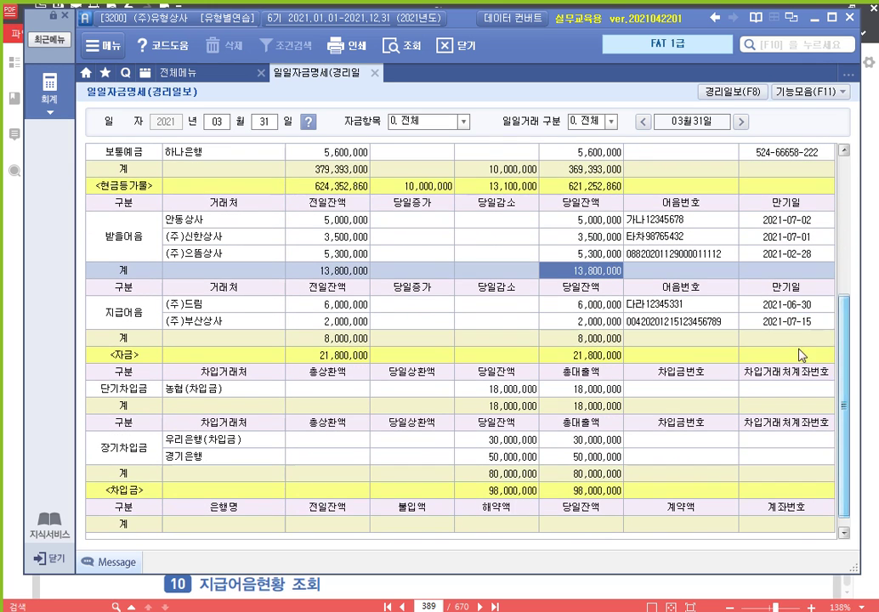
click(598, 406)
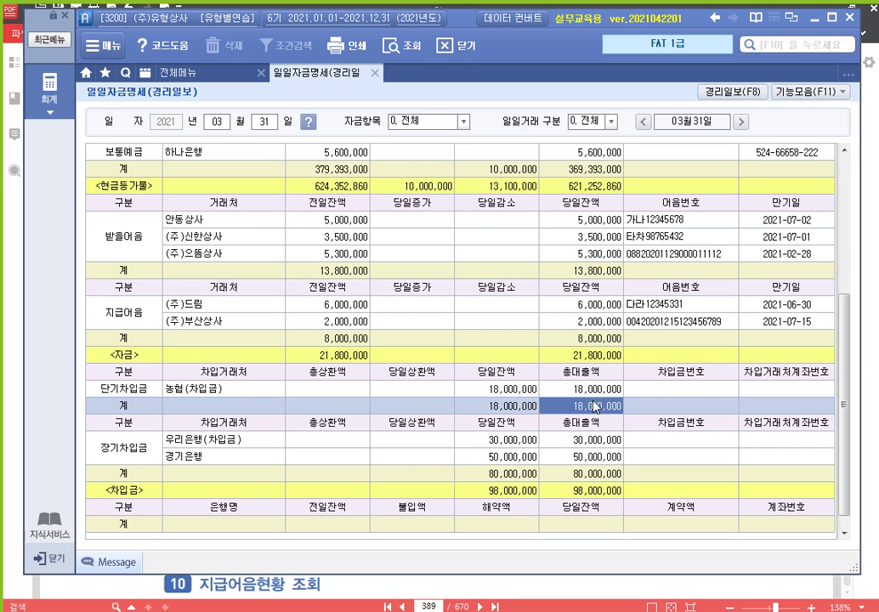
click(601, 175)
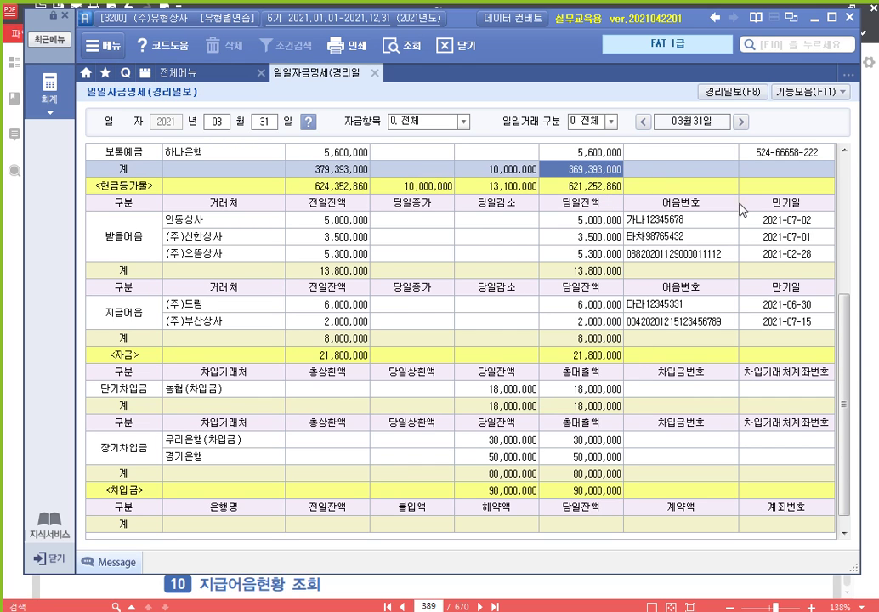
drag(844, 321, 842, 287)
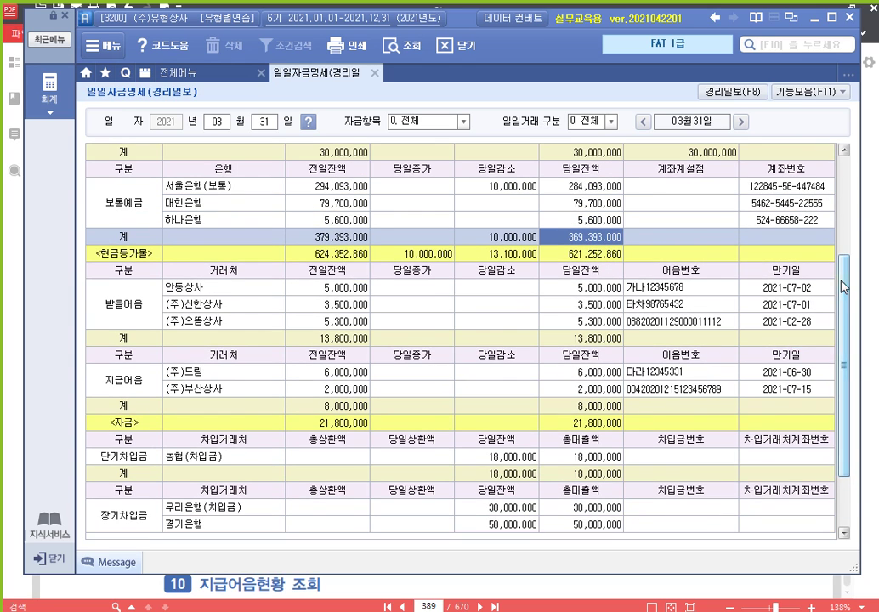